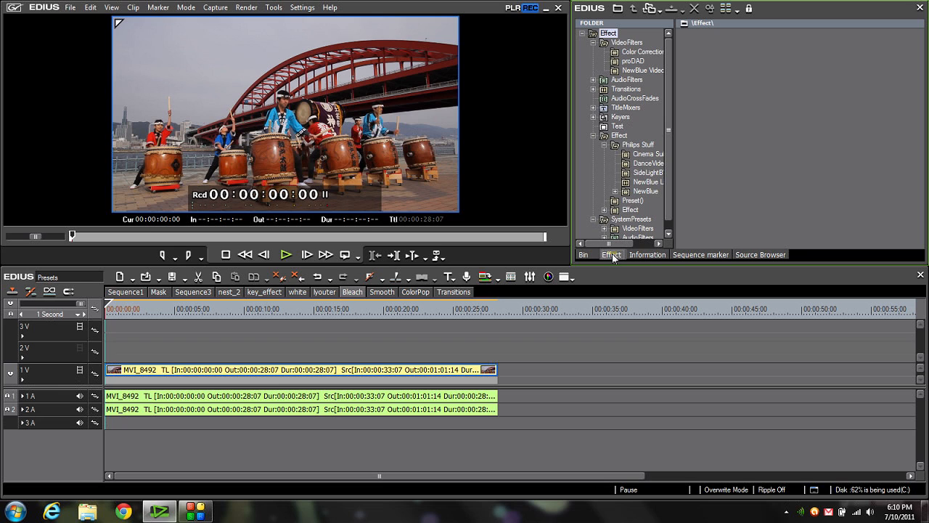
- Create a new folder named BagOfTricks under the top-level Effect folder
{"action": "left_click", "coordinate": [595, 33]}
{"action": "right_click", "coordinate": [595, 33]}
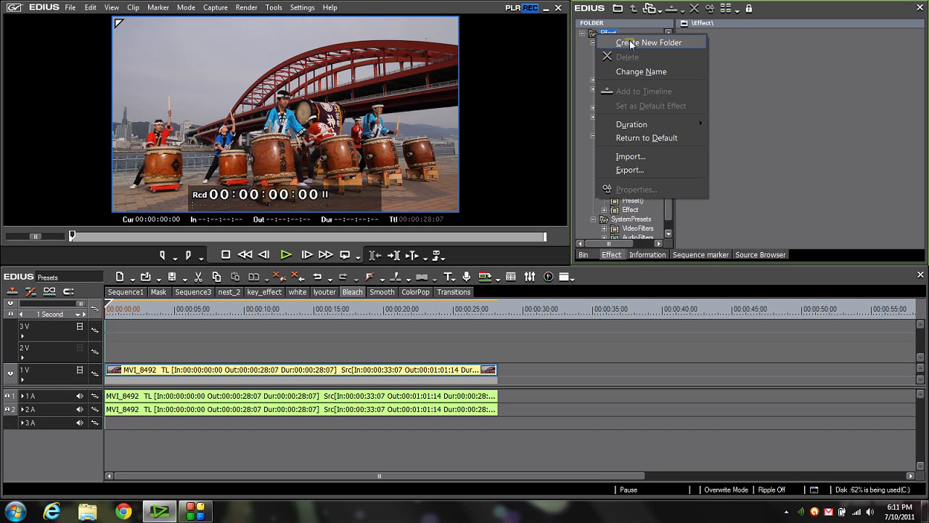
{"action": "left_click", "coordinate": [630, 43]}
{"action": "type", "text": "BagOfT"}
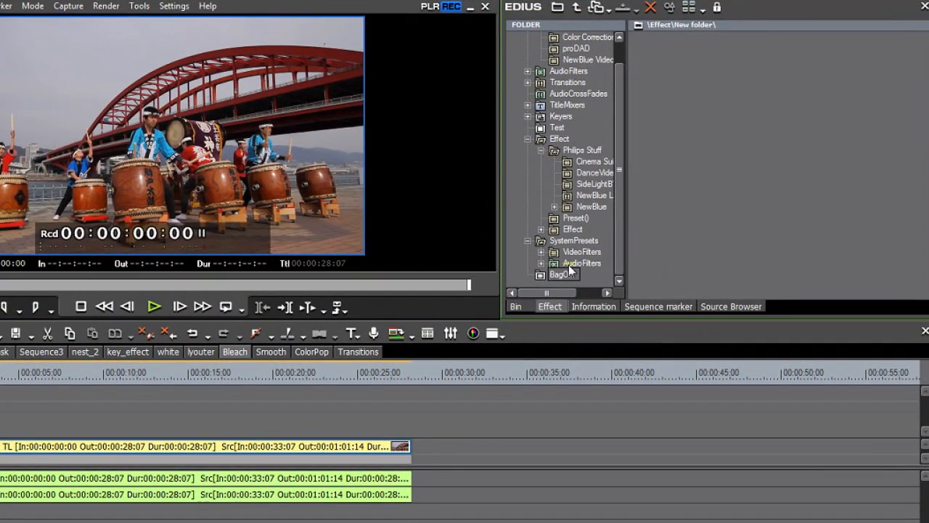
{"action": "type", "text": "ricks"}
{"action": "left_click", "coordinate": [708, 253]}
- Unlock the effect folder tree and move the BagOfTricks folder above VideoFilters
{"action": "left_click_drag", "start_coordinate": [539, 275], "coordinate": [566, 122]}
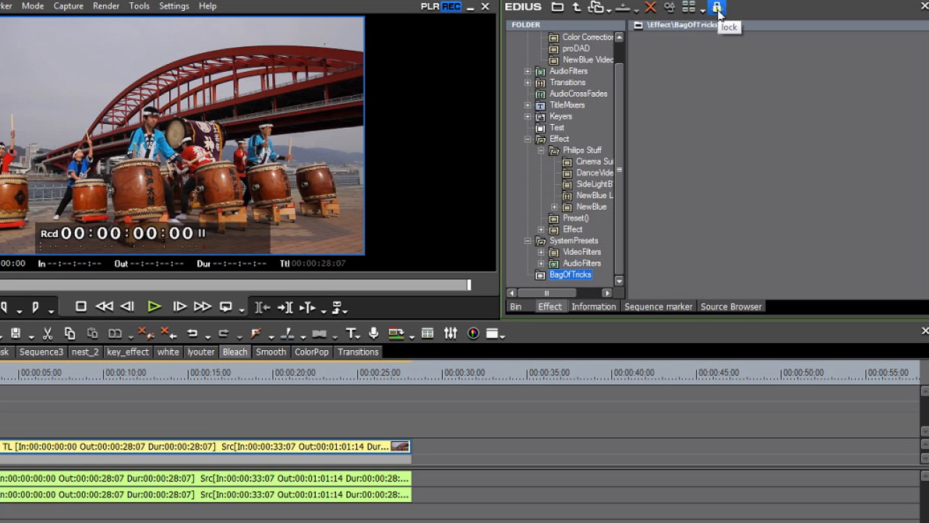
{"action": "left_click", "coordinate": [718, 11]}
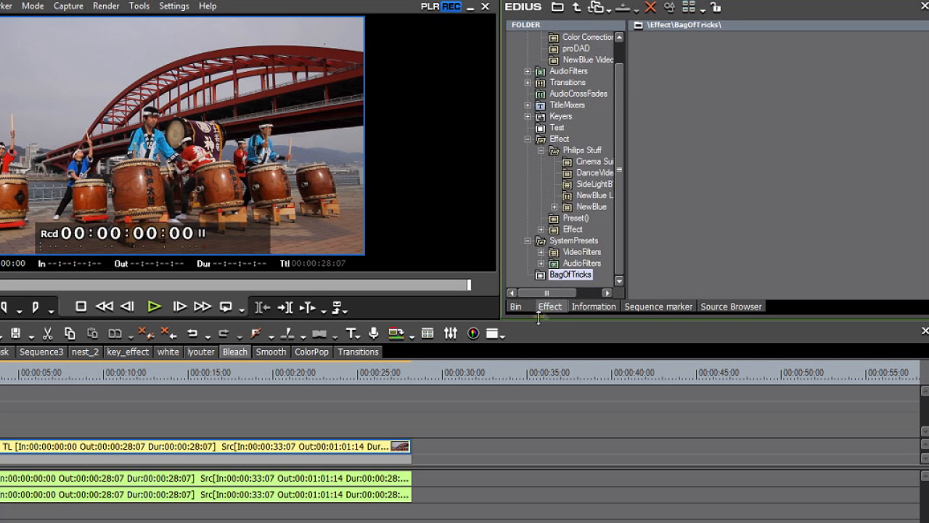
{"action": "left_click_drag", "start_coordinate": [542, 280], "coordinate": [551, 42]}
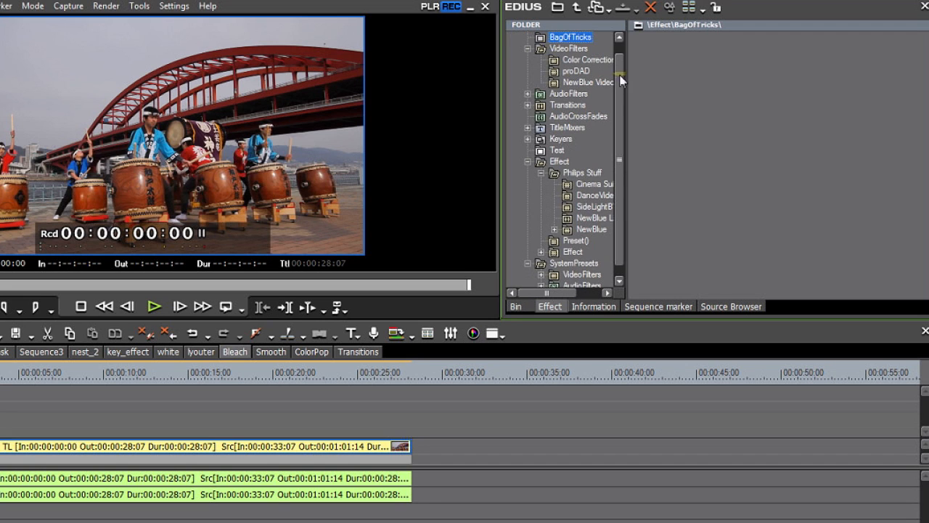
{"action": "left_click_drag", "start_coordinate": [620, 77], "coordinate": [618, 63]}
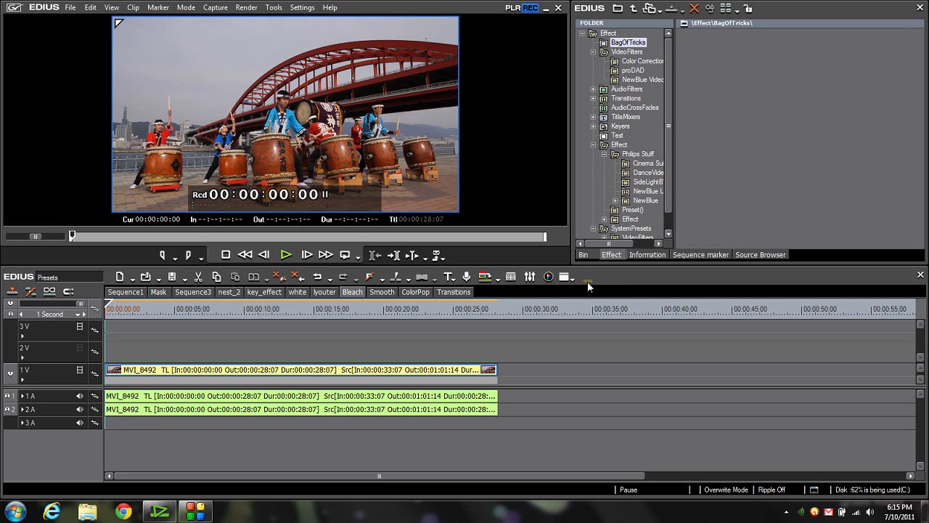
{"action": "left_click", "coordinate": [587, 282]}
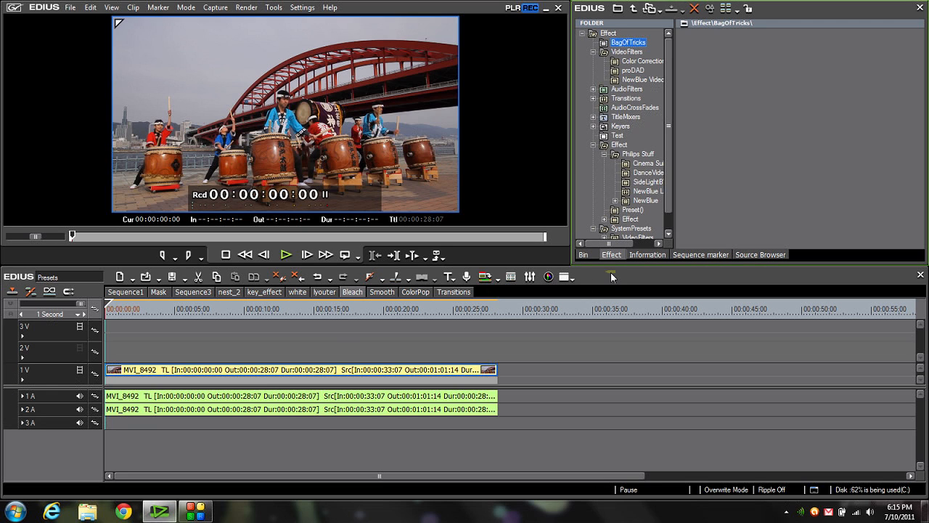
- Apply the Color Balance filter to the MVI_8492 video clip and lower its Chroma
{"action": "left_click", "coordinate": [616, 255]}
{"action": "left_click", "coordinate": [626, 63]}
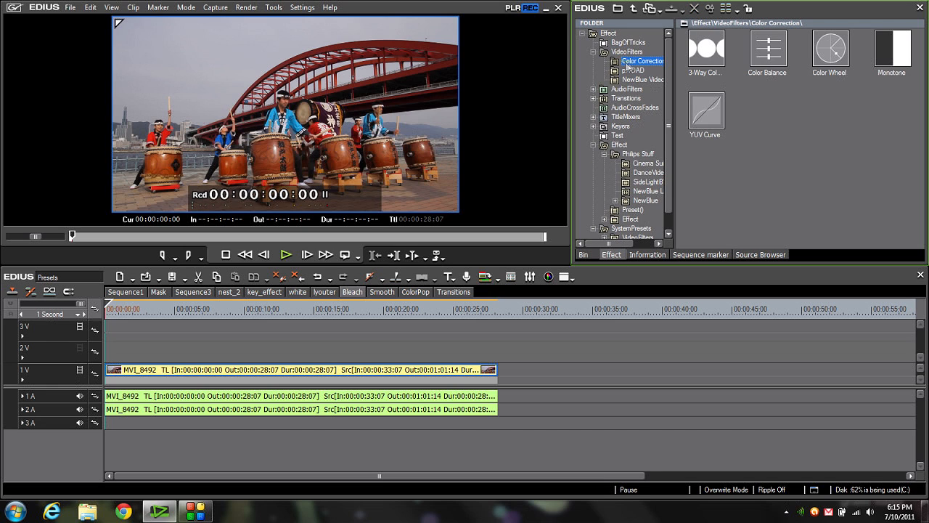
{"action": "left_click_drag", "start_coordinate": [759, 53], "coordinate": [361, 377]}
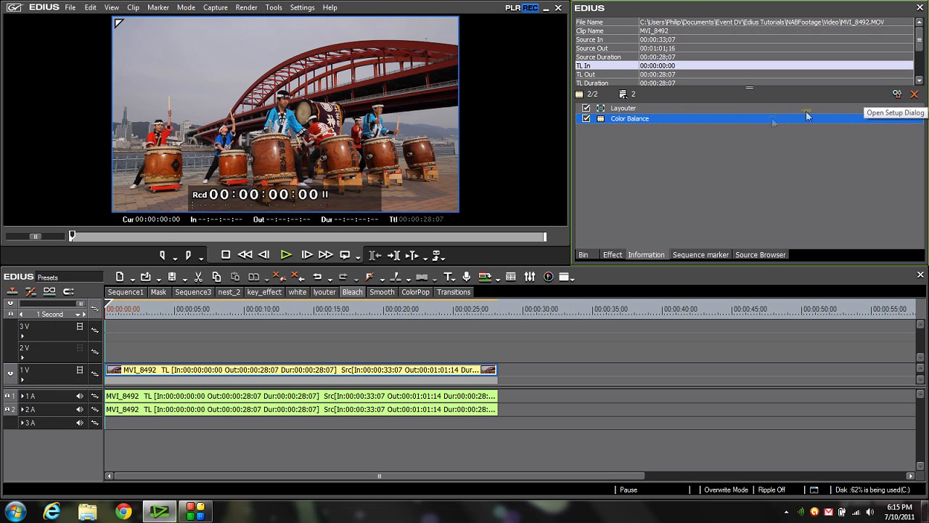
{"action": "double_click", "coordinate": [680, 118]}
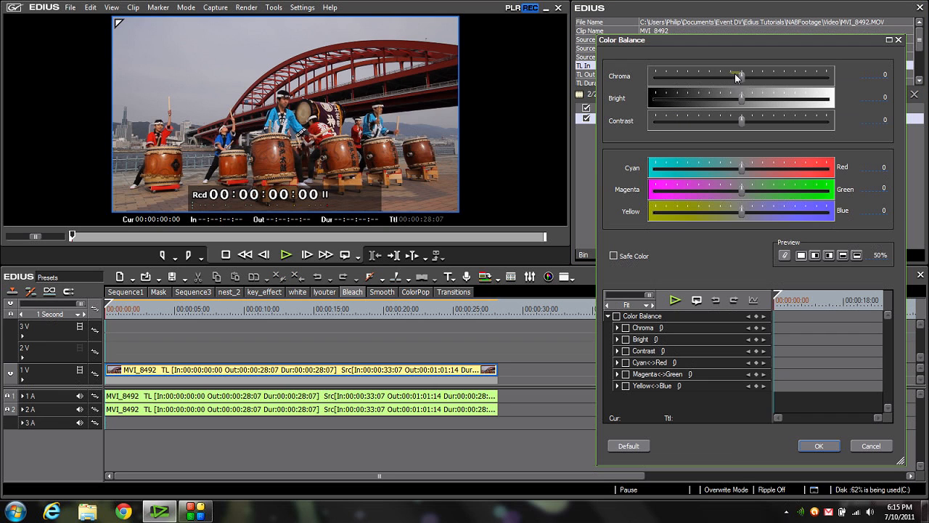
{"action": "left_click_drag", "start_coordinate": [744, 75], "coordinate": [716, 77]}
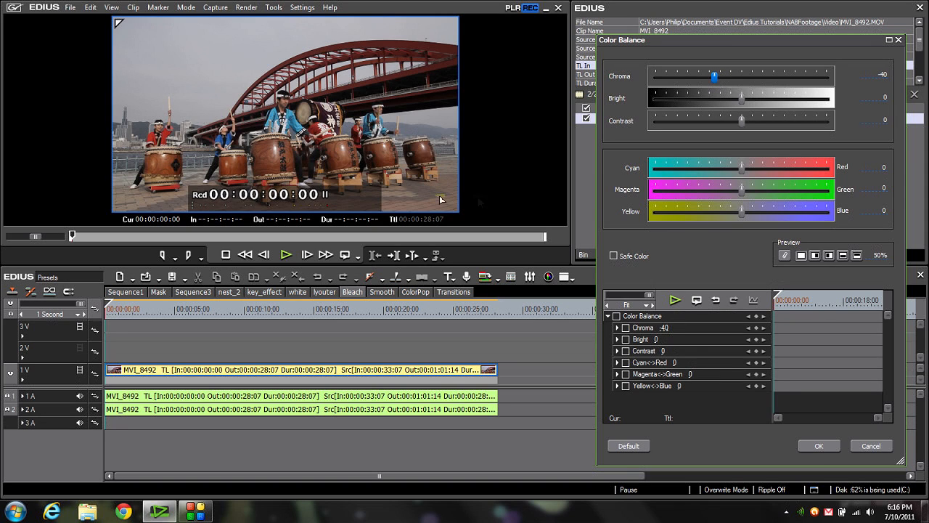
{"action": "left_click", "coordinate": [821, 446]}
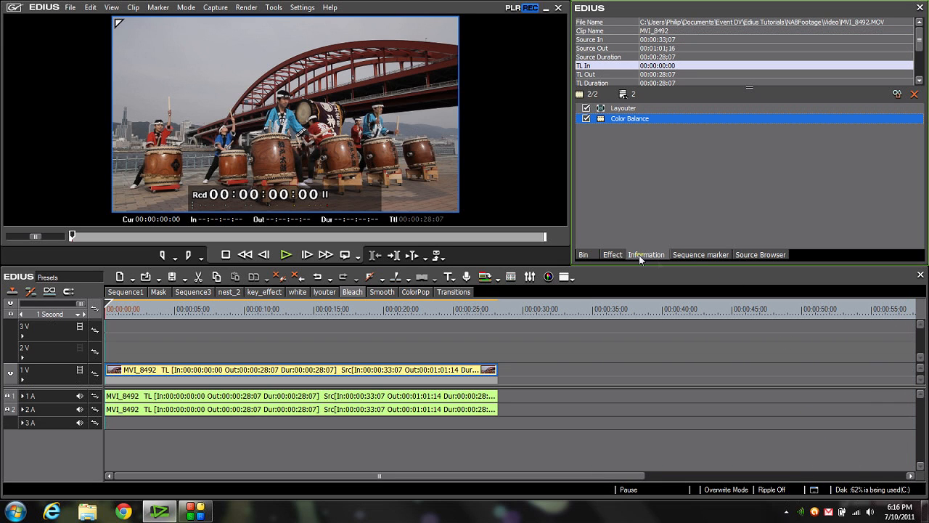
- Add the YUV Curve filter to the MVI_8492 clip and shape its Y curve into a contrast-boosting S curve
{"action": "left_click", "coordinate": [613, 255]}
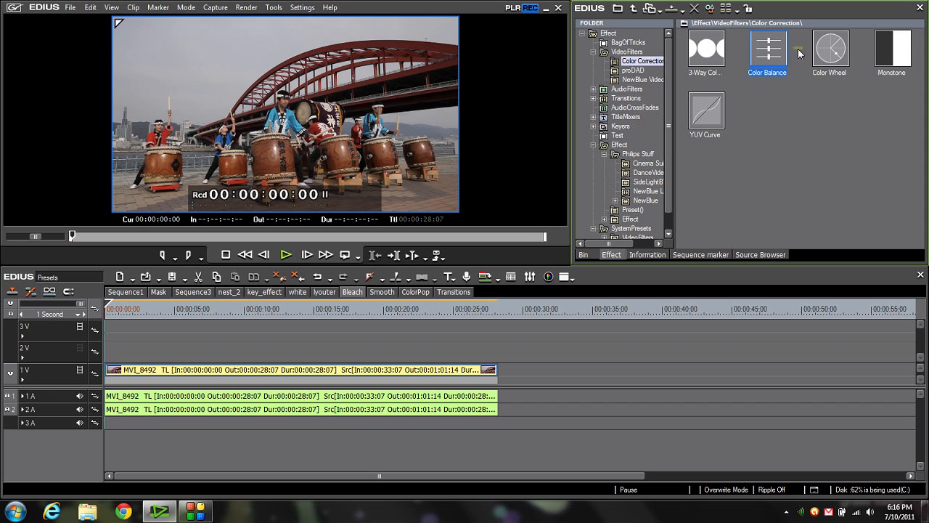
{"action": "left_click_drag", "start_coordinate": [705, 119], "coordinate": [405, 370]}
{"action": "left_click", "coordinate": [897, 94]}
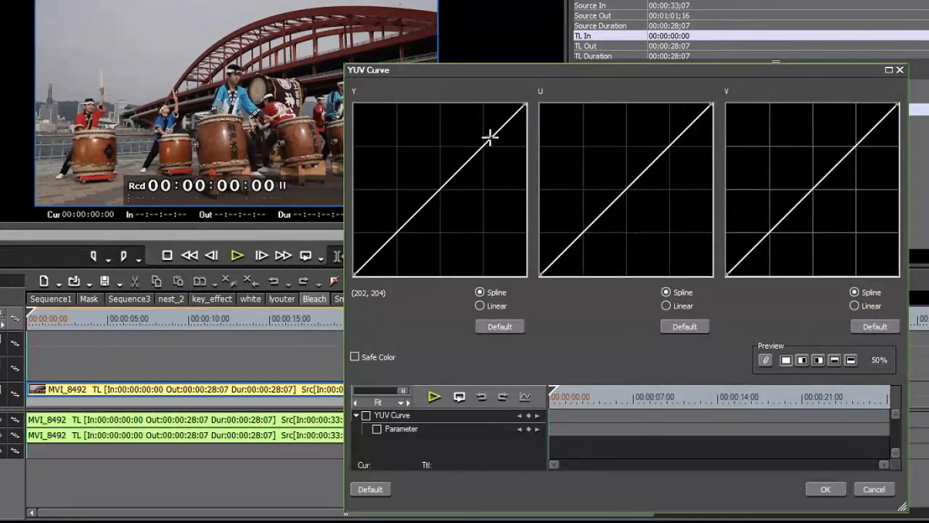
{"action": "left_click", "coordinate": [503, 153]}
{"action": "left_click_drag", "start_coordinate": [490, 137], "coordinate": [484, 138]}
{"action": "mouse_move", "coordinate": [380, 240]}
{"action": "left_mouse_down"}
{"action": "mouse_move", "coordinate": [392, 242]}
{"action": "mouse_move", "coordinate": [376, 261]}
{"action": "mouse_move", "coordinate": [391, 240]}
{"action": "left_mouse_up"}
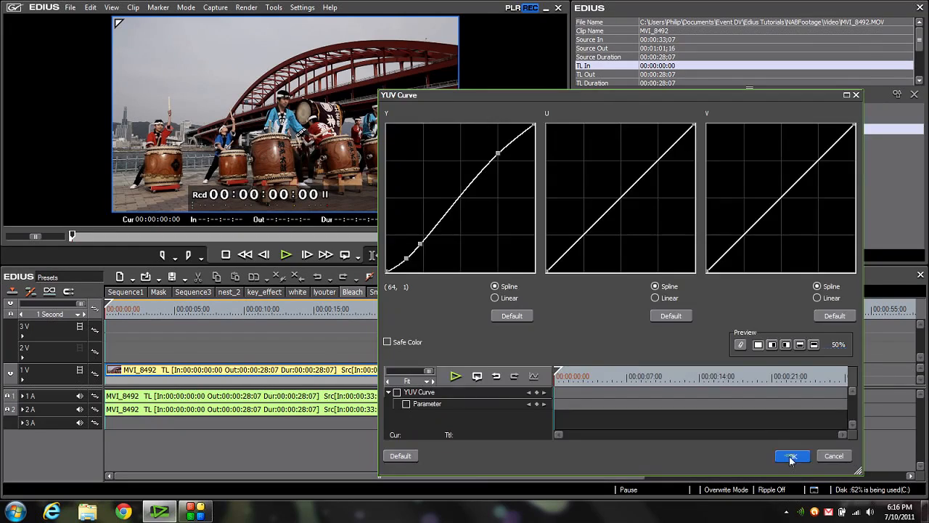
{"action": "left_click", "coordinate": [818, 481]}
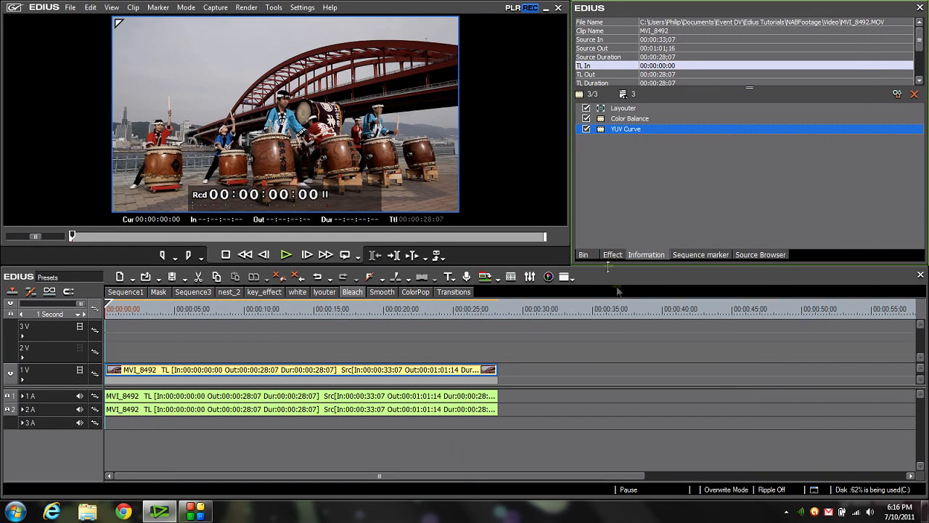
- Add the Soft Focus video filter to the MVI_8492 clip and open its settings
{"action": "left_click", "coordinate": [612, 254]}
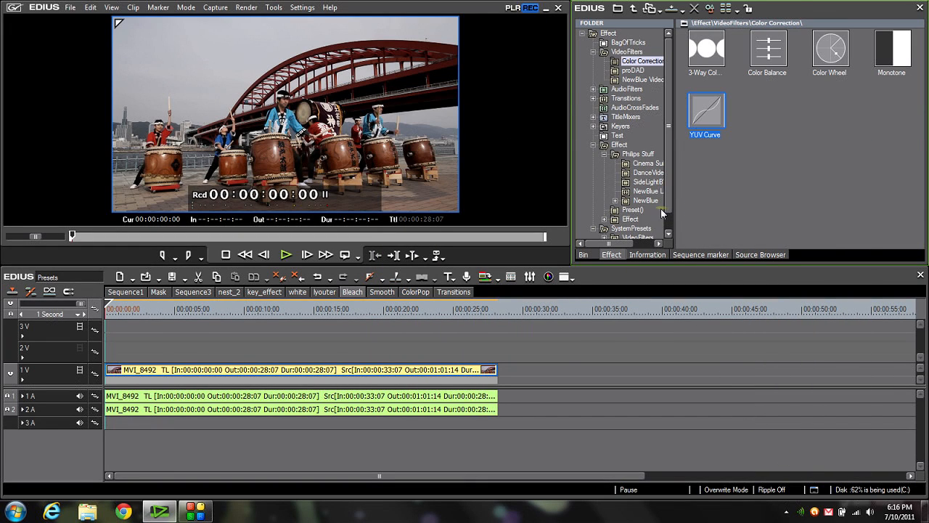
{"action": "left_click", "coordinate": [625, 52]}
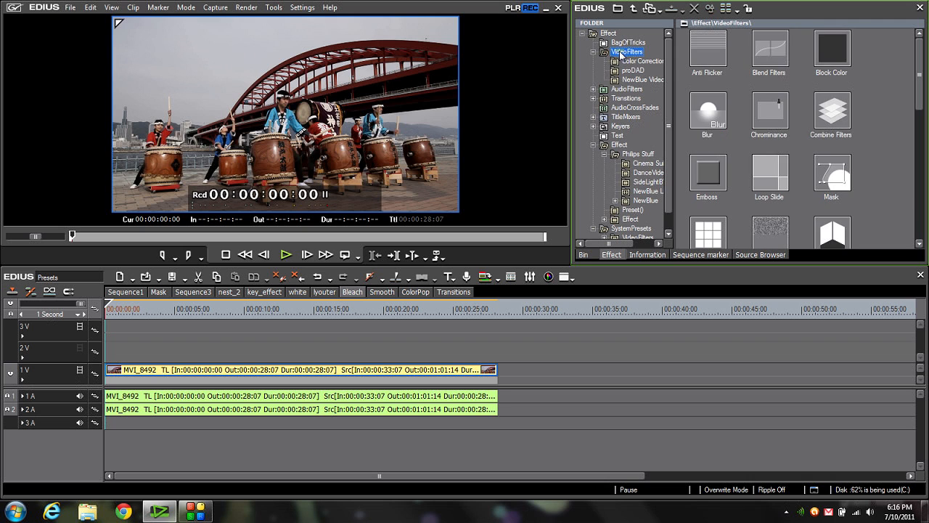
{"action": "left_click_drag", "start_coordinate": [920, 85], "coordinate": [918, 172]}
{"action": "left_click_drag", "start_coordinate": [831, 155], "coordinate": [339, 364]}
{"action": "left_click", "coordinate": [898, 95]}
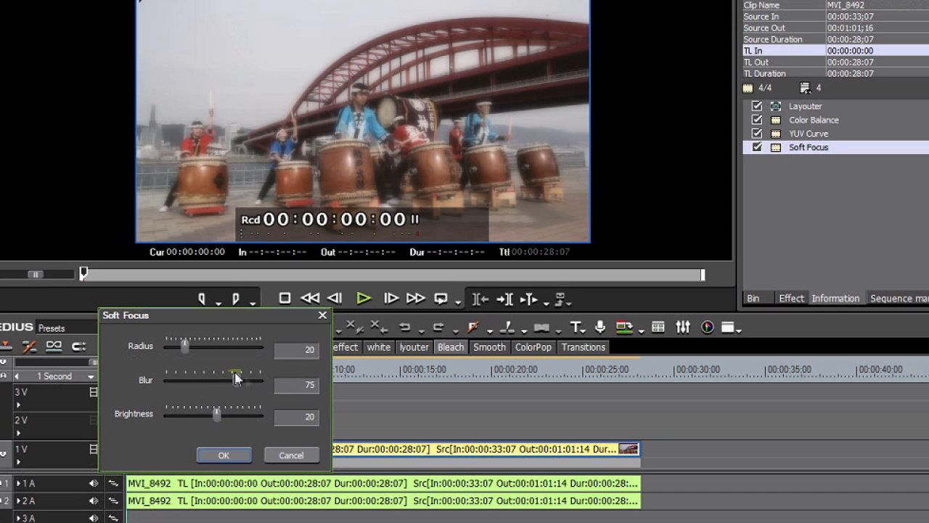
- Set the Soft Focus filter's Blur to 14 and Brightness to 7
{"action": "left_click_drag", "start_coordinate": [240, 381], "coordinate": [179, 385]}
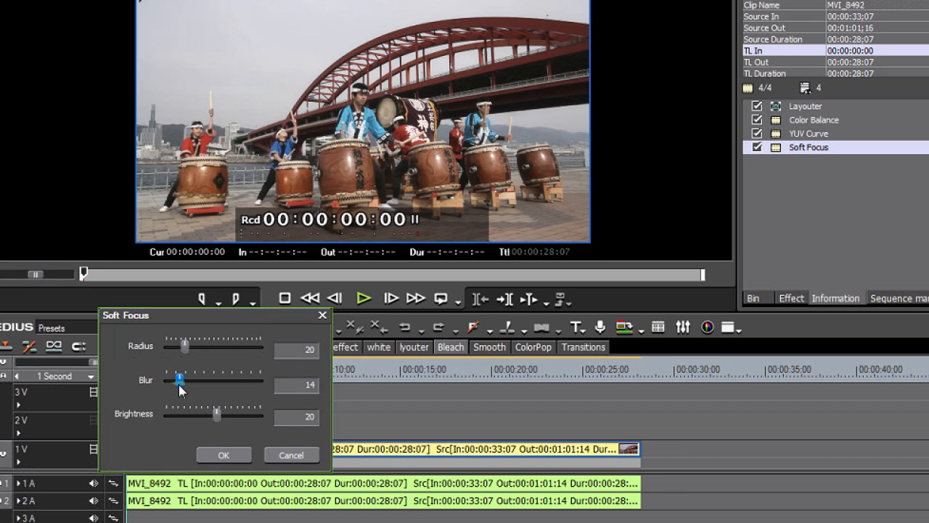
{"action": "left_click_drag", "start_coordinate": [216, 418], "coordinate": [213, 419]}
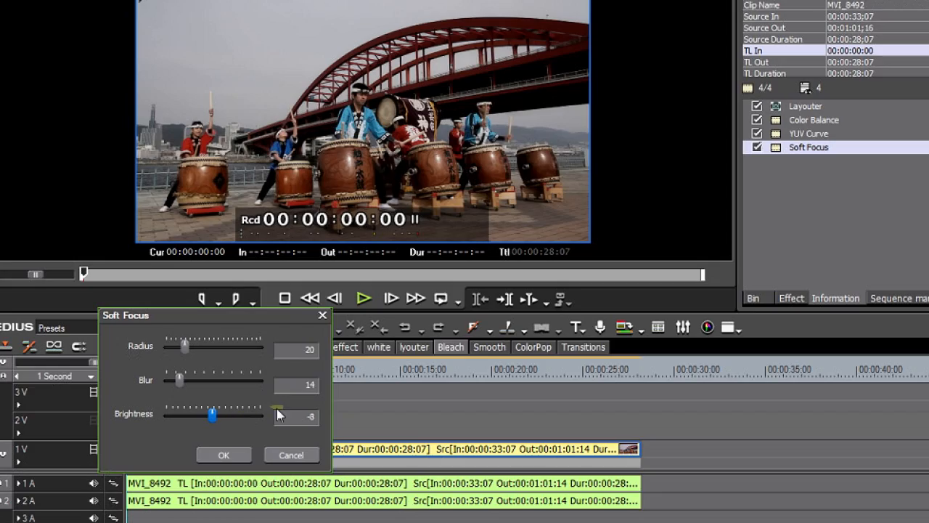
{"action": "left_click_drag", "start_coordinate": [284, 416], "coordinate": [296, 417]}
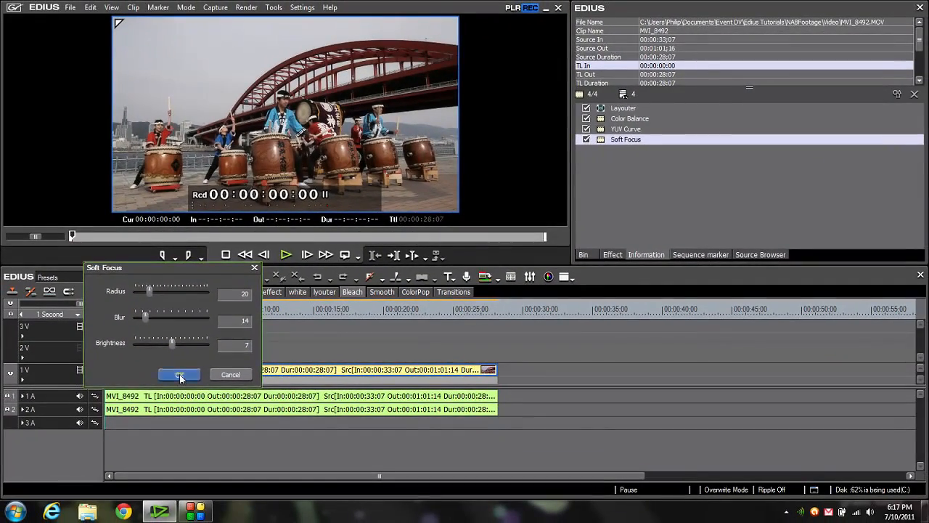
{"action": "left_click", "coordinate": [179, 375]}
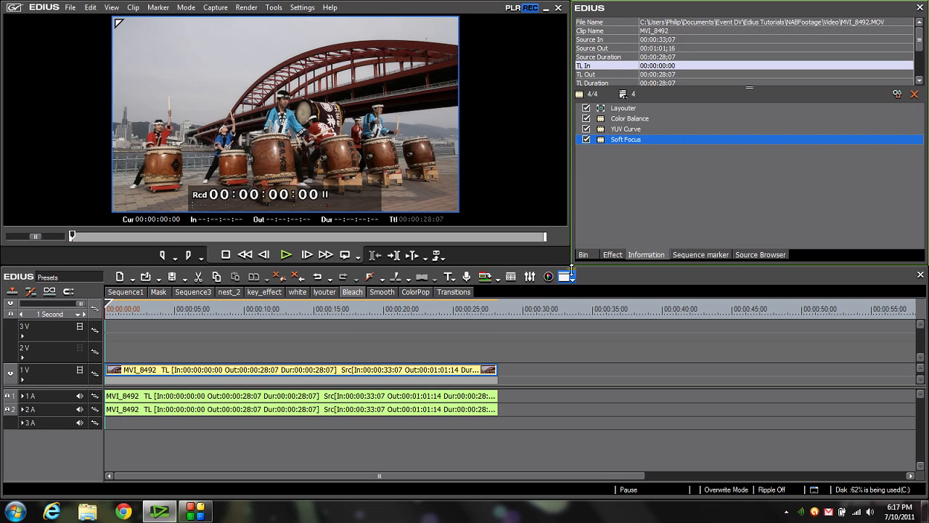
- Add 3-Way Color Correction to the clip with black saturation 22.6 and black contrast -8.8, and adjust the White Balance sliders
{"action": "left_click", "coordinate": [612, 255]}
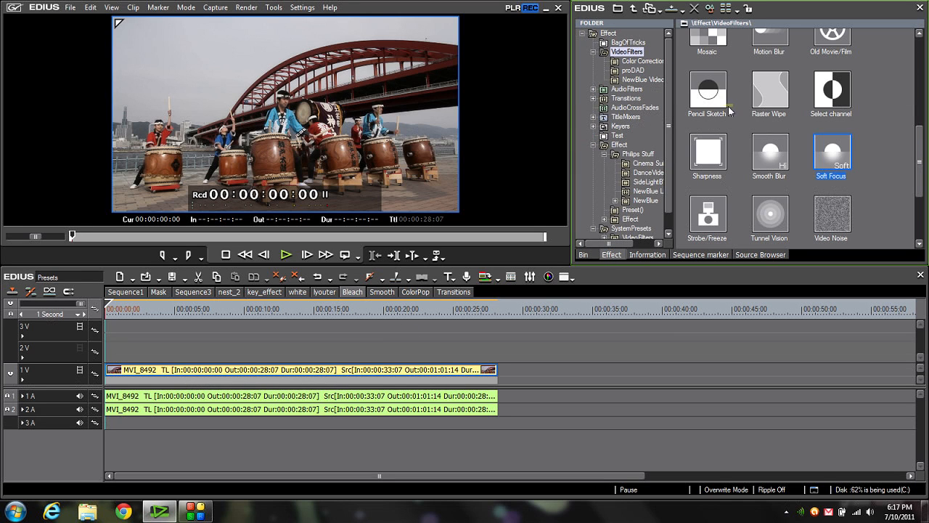
{"action": "left_click", "coordinate": [633, 61]}
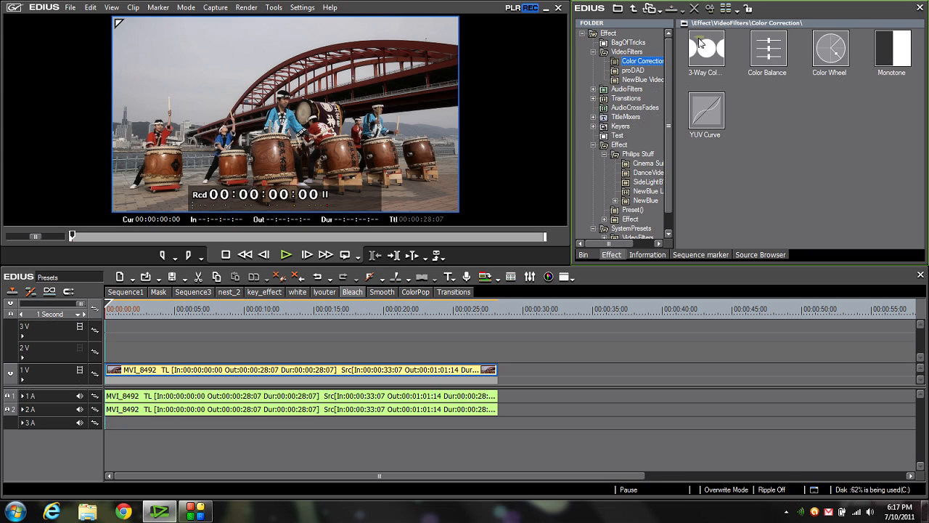
{"action": "left_click_drag", "start_coordinate": [707, 53], "coordinate": [224, 370]}
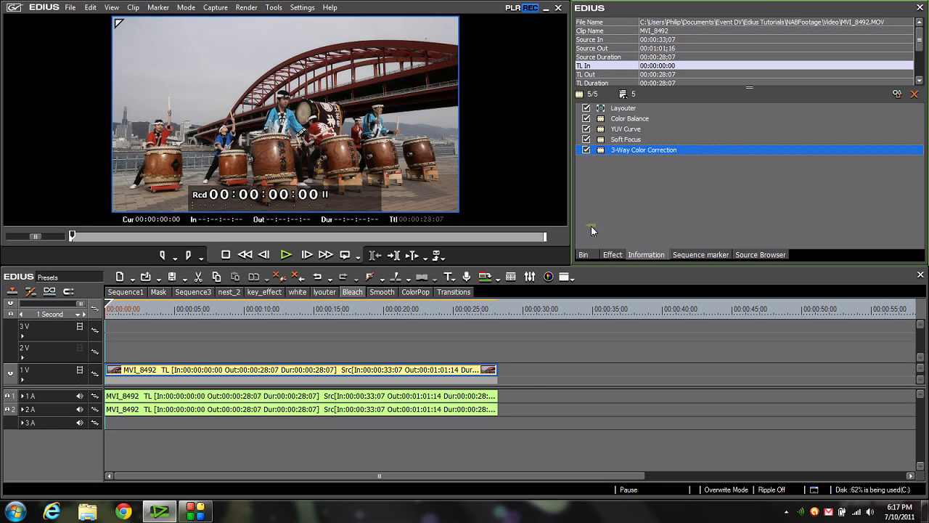
{"action": "left_click", "coordinate": [897, 95]}
{"action": "left_click_drag", "start_coordinate": [473, 125], "coordinate": [454, 150]}
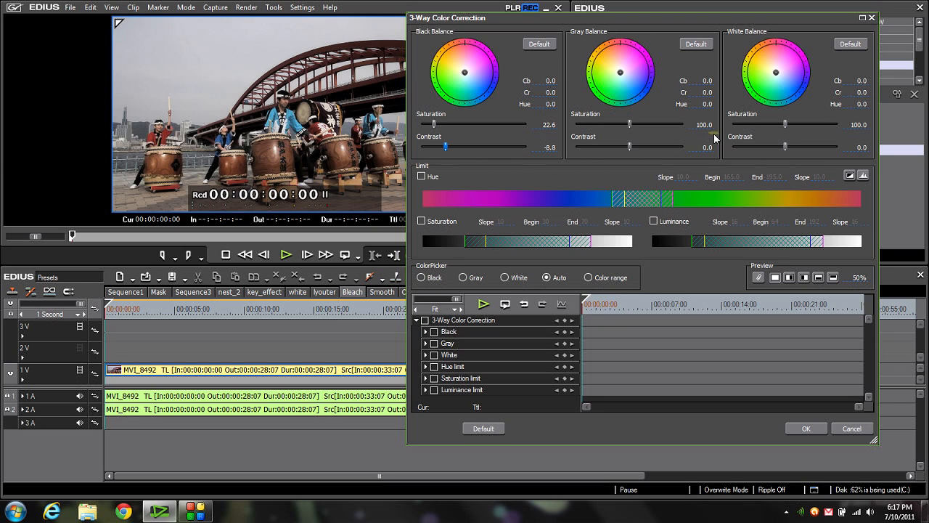
{"action": "left_click_drag", "start_coordinate": [785, 125], "coordinate": [752, 146]}
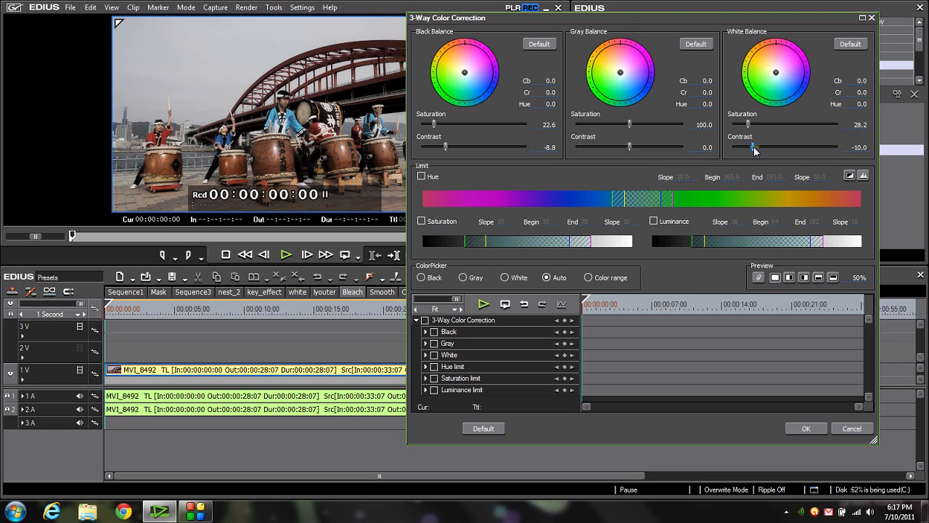
{"action": "left_click", "coordinate": [804, 428]}
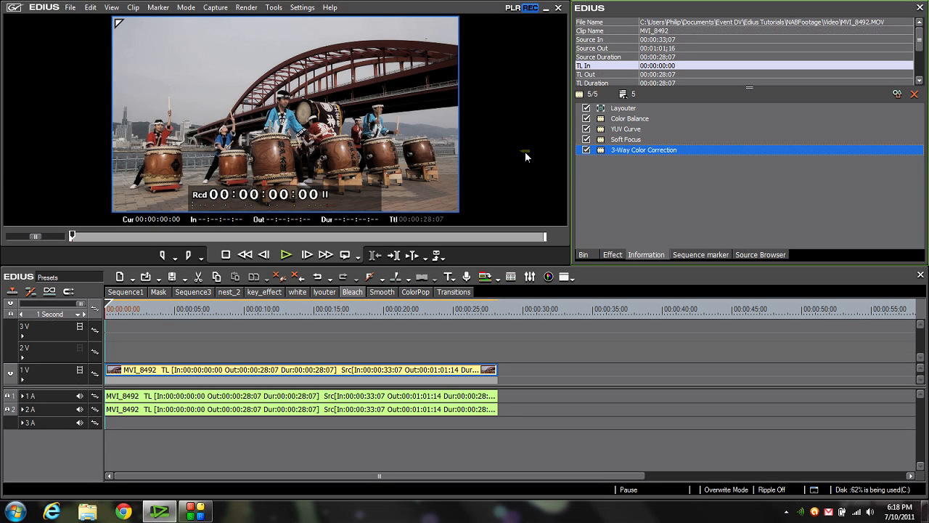
- Select the four filters from Color Balance through 3-Way Color Correction and toggle them off and on to compare the look
{"action": "left_click", "coordinate": [633, 120]}
{"action": "left_click", "coordinate": [634, 149], "text": "shift"}
{"action": "left_click", "coordinate": [588, 119]}
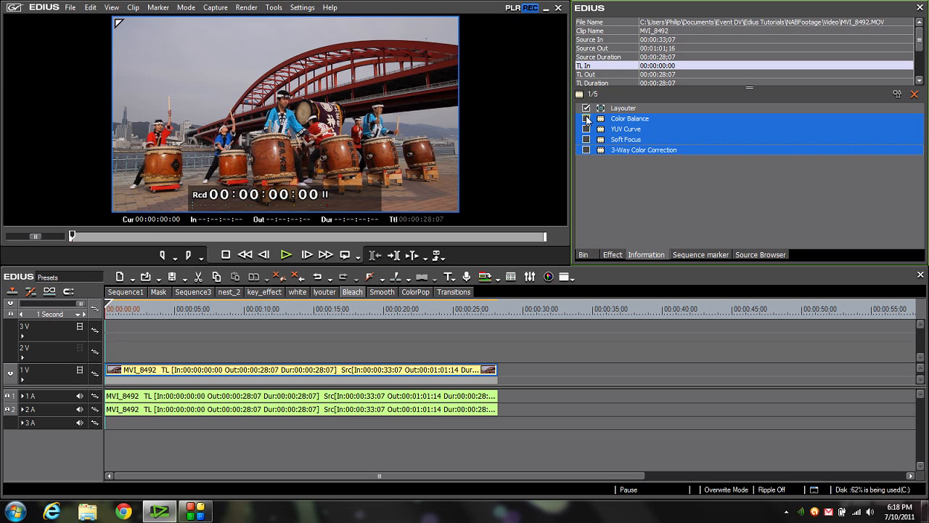
{"action": "left_click", "coordinate": [588, 119]}
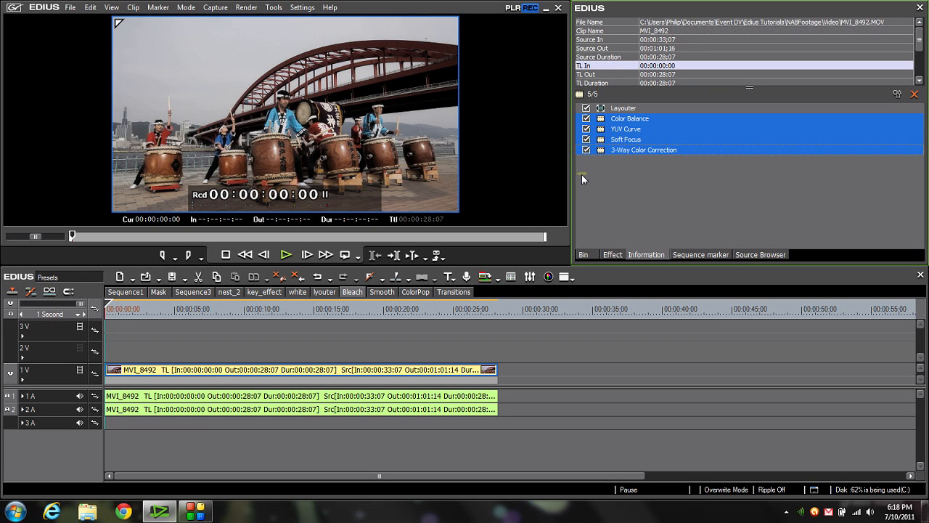
- Save the four selected filters as one current user preset and move it into the BagOfTricks folder
{"action": "right_click", "coordinate": [637, 151]}
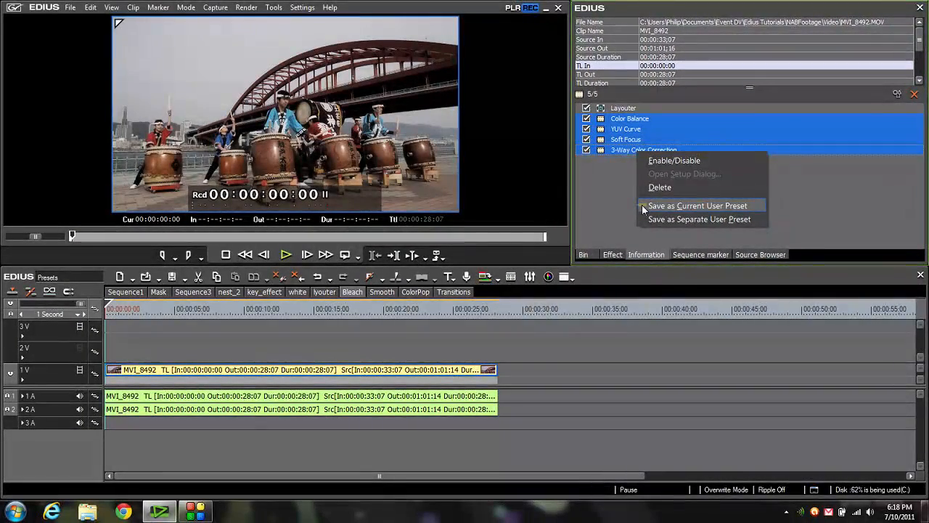
{"action": "left_click", "coordinate": [643, 207]}
{"action": "left_click", "coordinate": [613, 256]}
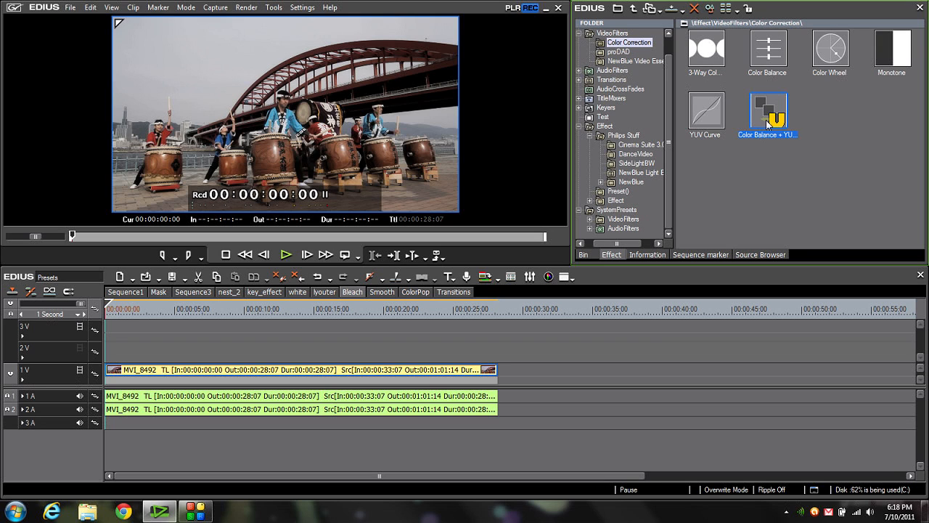
{"action": "left_click_drag", "start_coordinate": [674, 109], "coordinate": [673, 86]}
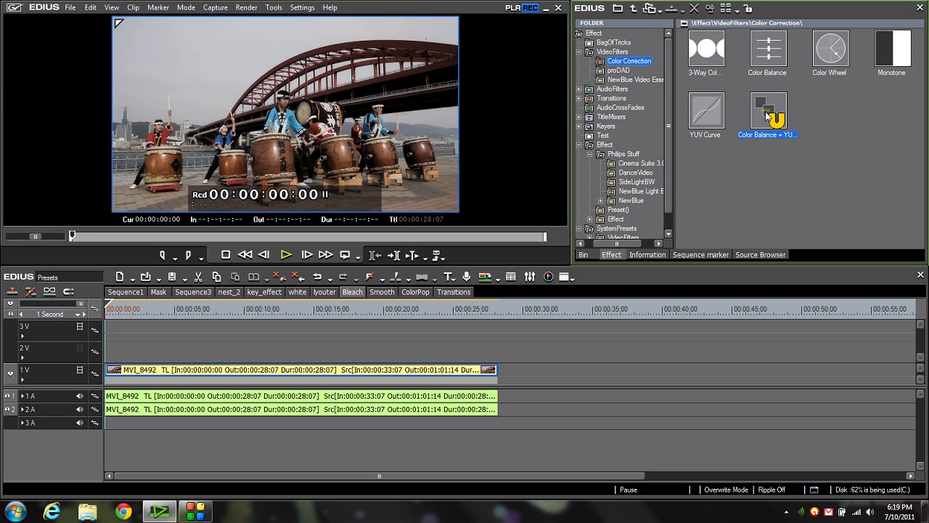
{"action": "left_click_drag", "start_coordinate": [765, 111], "coordinate": [612, 43]}
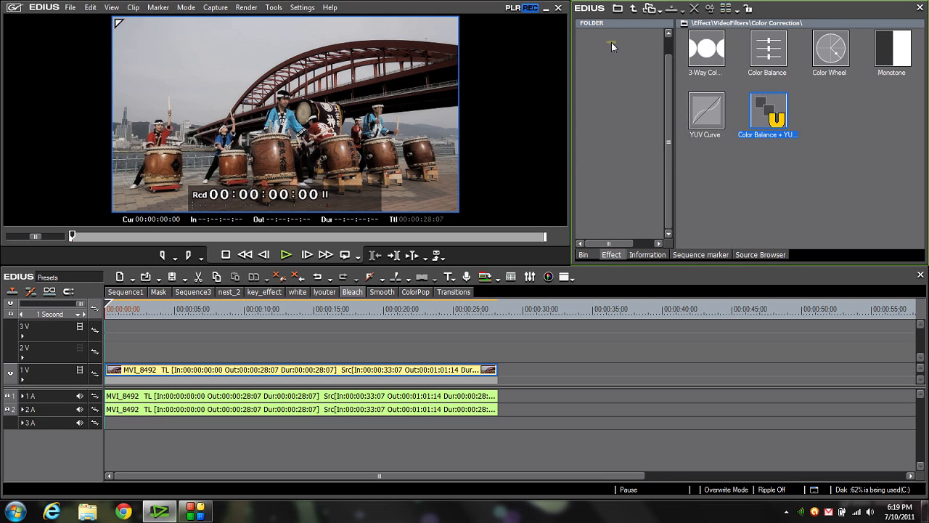
- Rename the combined preset in the BagOfTricks folder as Bleach
{"action": "left_click", "coordinate": [613, 43]}
{"action": "left_click", "coordinate": [710, 75]}
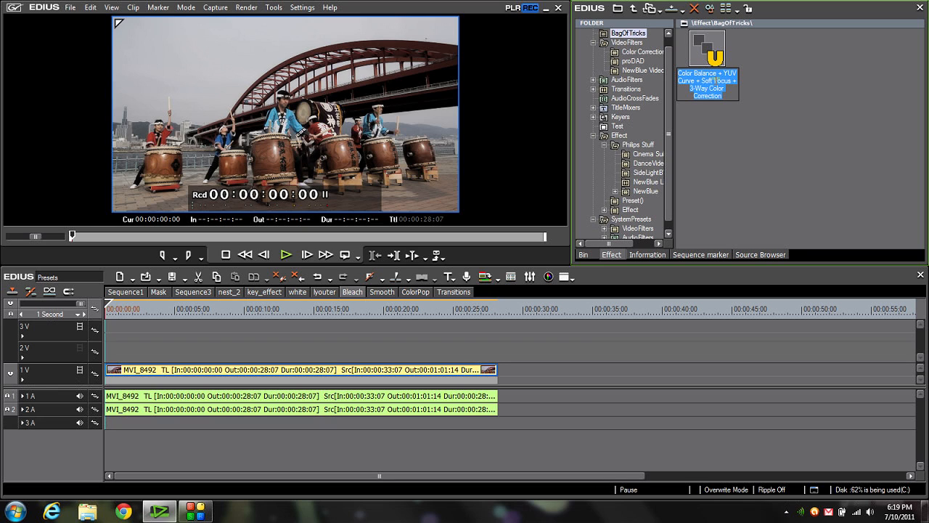
{"action": "type", "text": "Bla"}
{"action": "type", "text": "ach"}
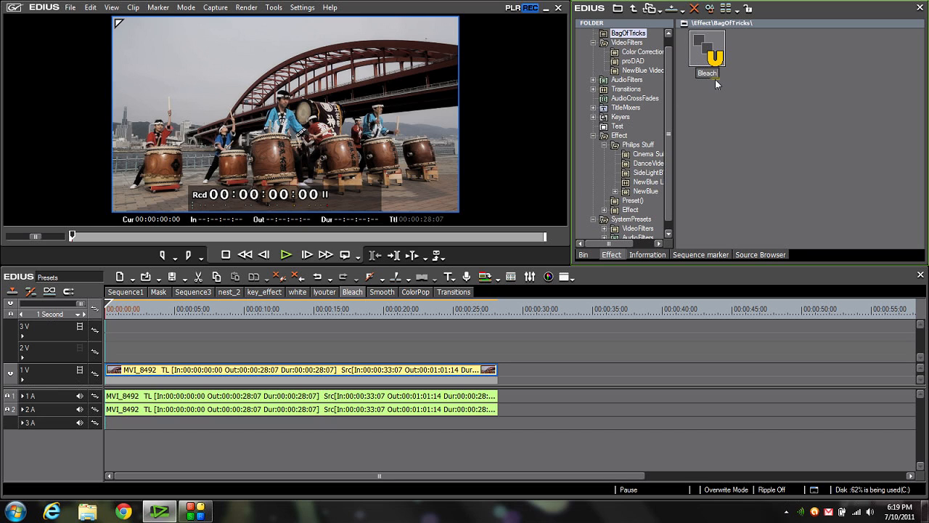
{"action": "type", "text": "Bypass"}
- Complete the combined preset's name in the BagOfTricks folder as BleachBypass
{"action": "key", "text": "Return"}
- Switch to the Smooth sequence and apply the Chrominance video filter to the MVI_0195 clip
{"action": "left_click", "coordinate": [380, 292]}
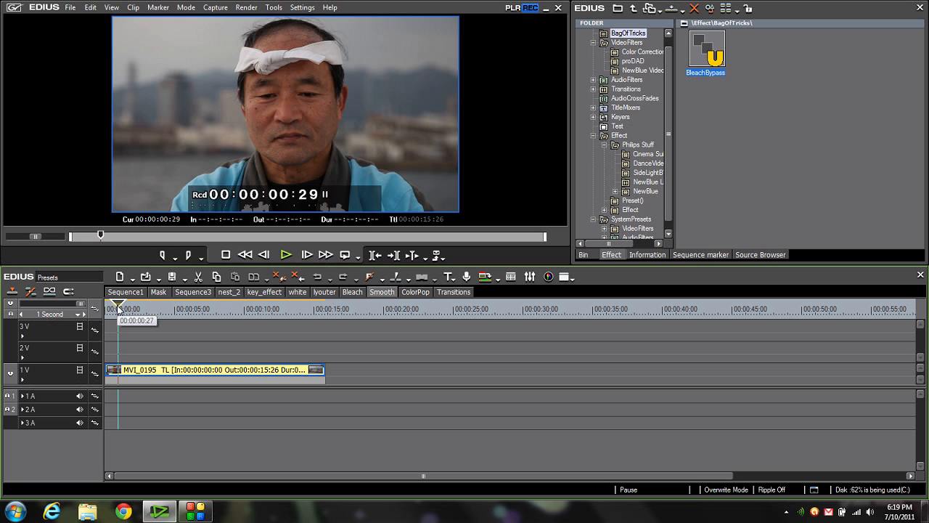
{"action": "left_click", "coordinate": [628, 44]}
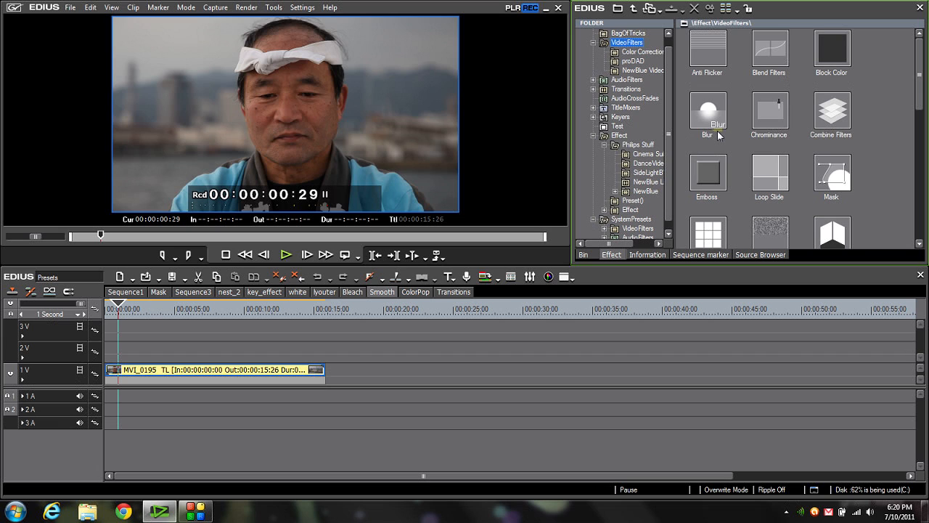
{"action": "left_click_drag", "start_coordinate": [770, 111], "coordinate": [252, 371]}
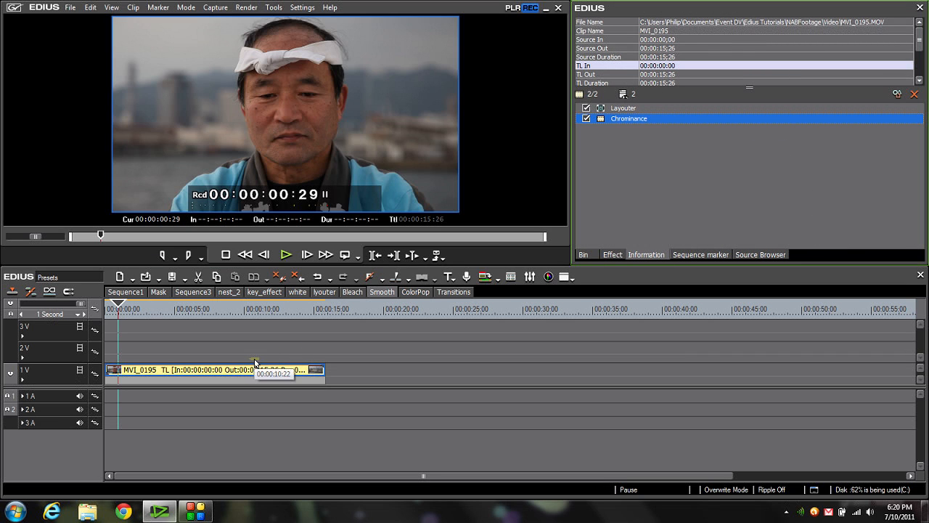
- Open the Chrominance filter's settings, show the key, and sample the skin tone on the man's face as key colour
{"action": "double_click", "coordinate": [641, 120]}
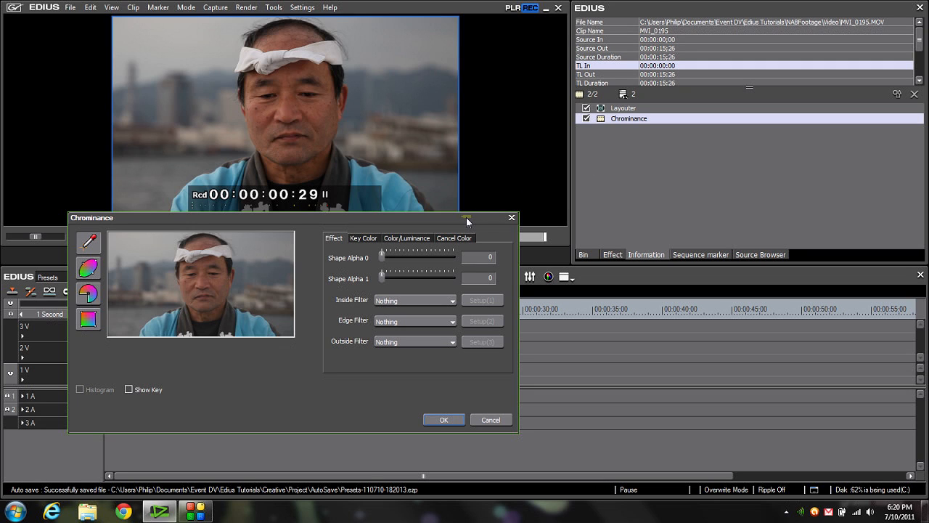
{"action": "left_click", "coordinate": [128, 389]}
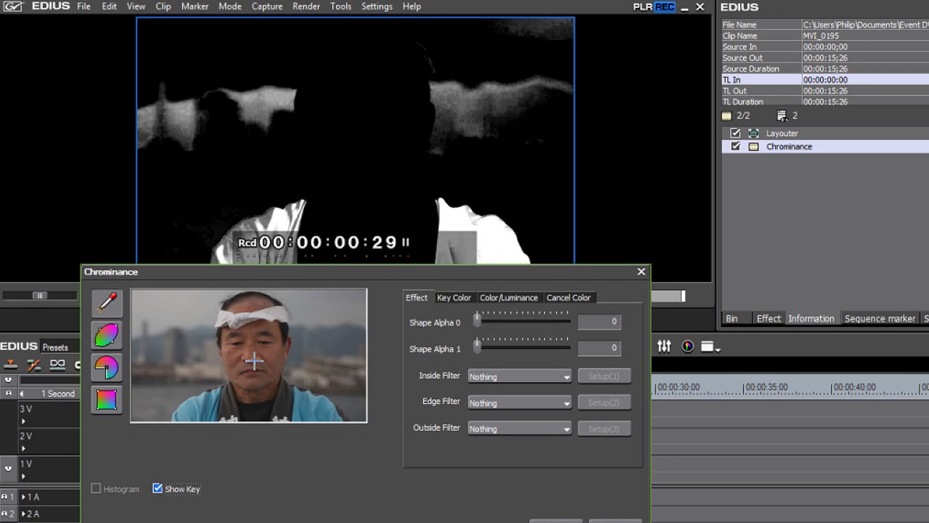
{"action": "left_click", "coordinate": [249, 350]}
{"action": "left_click", "coordinate": [228, 357]}
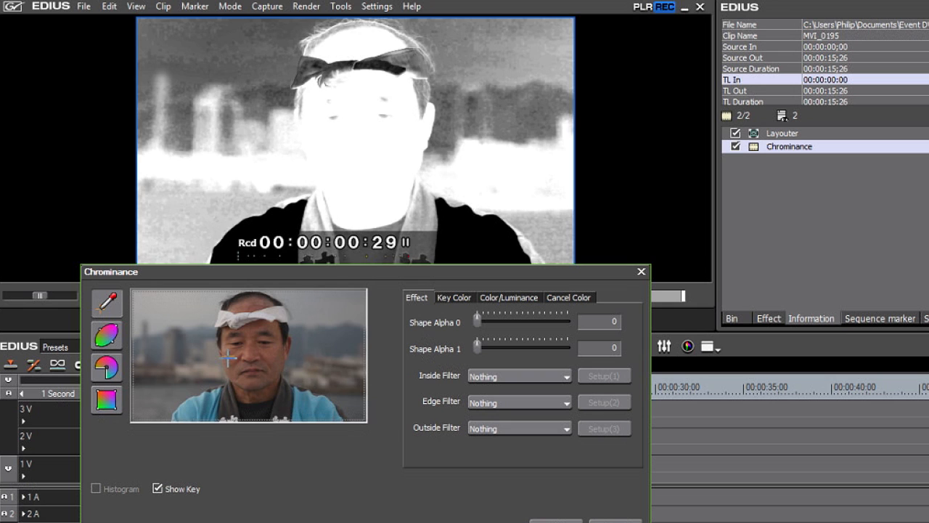
- Narrow the skin key to a chroma base of 25 and chroma range of 17, and turn off the key display
{"action": "left_click", "coordinate": [493, 298]}
{"action": "left_click_drag", "start_coordinate": [472, 327], "coordinate": [459, 329]}
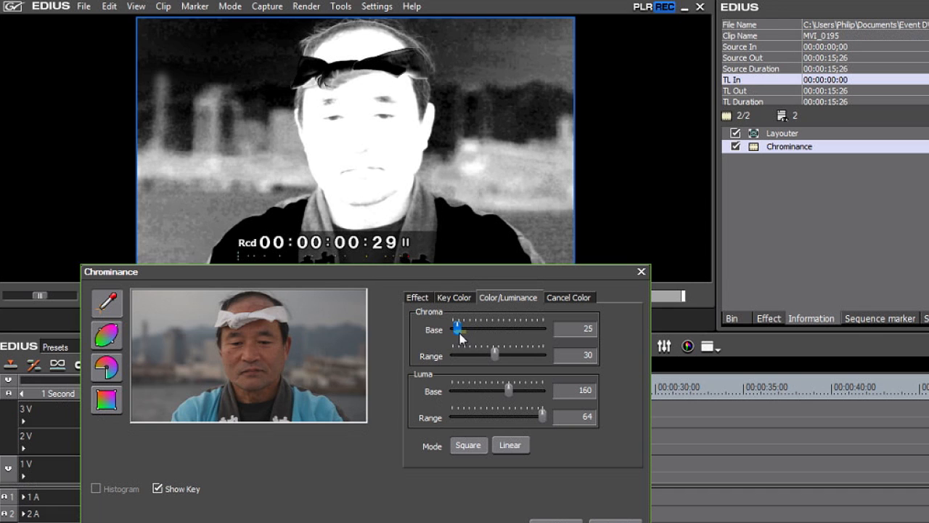
{"action": "left_click_drag", "start_coordinate": [495, 355], "coordinate": [477, 360]}
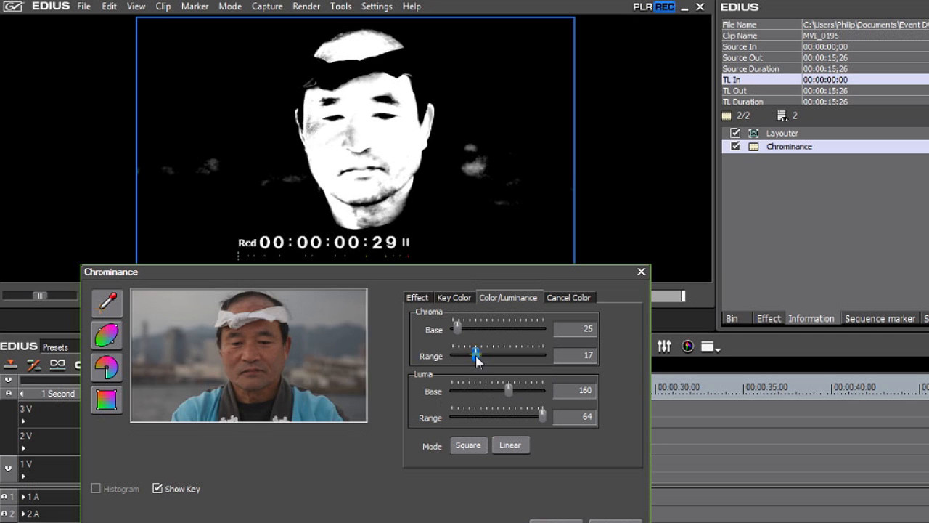
{"action": "left_click", "coordinate": [159, 490]}
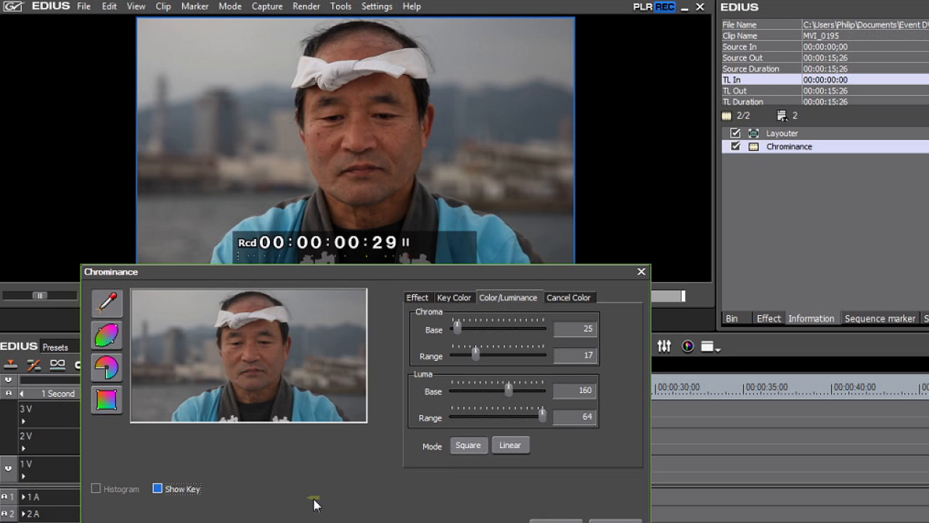
{"action": "left_click_drag", "start_coordinate": [353, 269], "coordinate": [346, 302]}
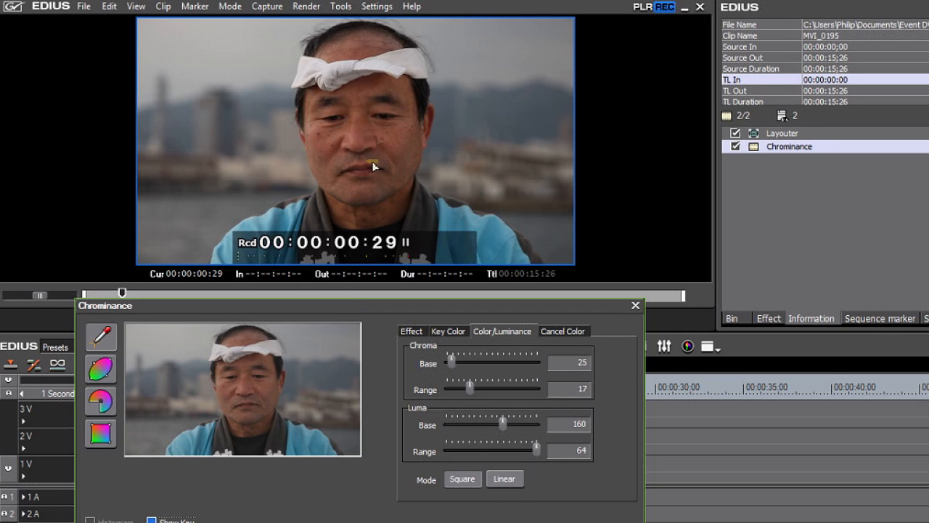
- Set the Chrominance inside filter to Smooth Blur
{"action": "left_click", "coordinate": [412, 332]}
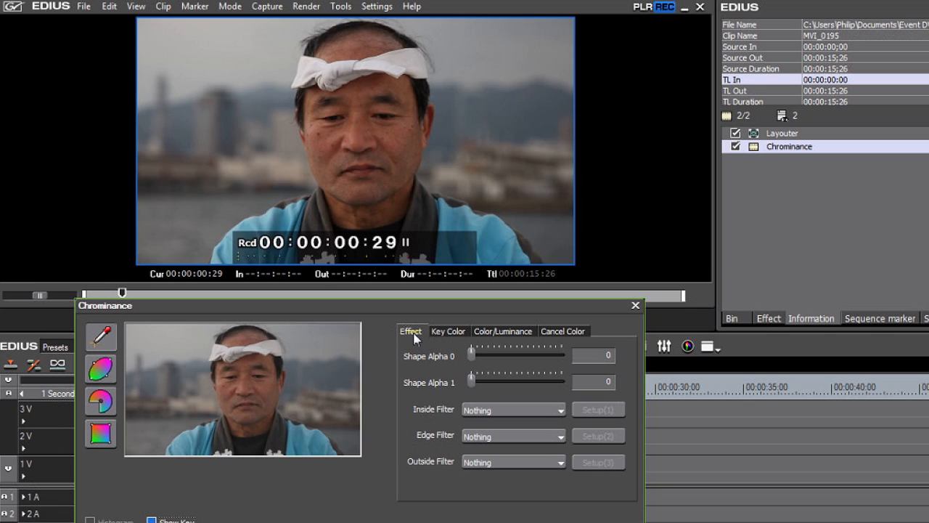
{"action": "left_click", "coordinate": [527, 409]}
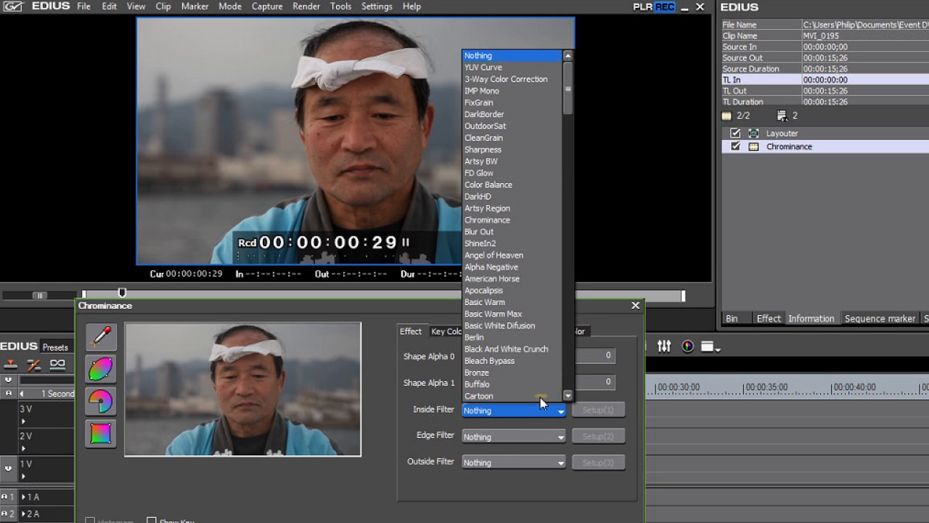
{"action": "left_click_drag", "start_coordinate": [569, 77], "coordinate": [569, 225]}
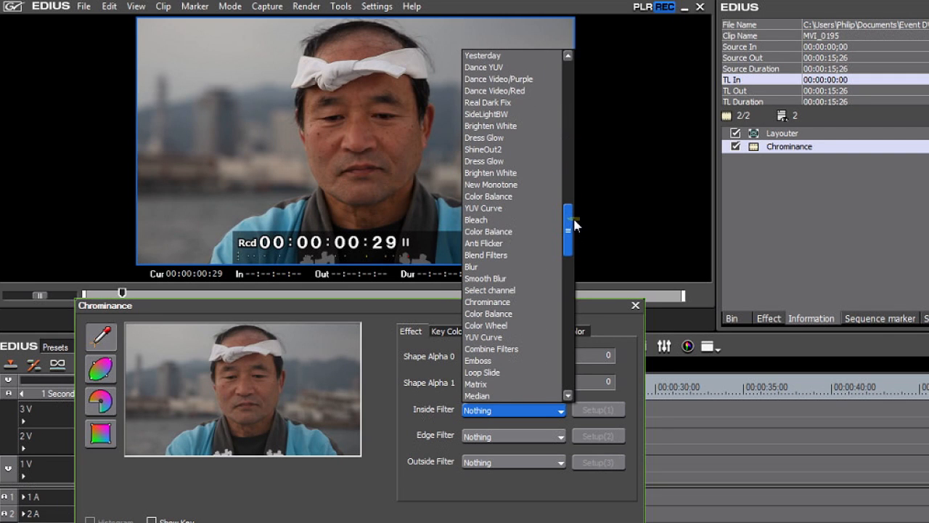
{"action": "left_click", "coordinate": [504, 279]}
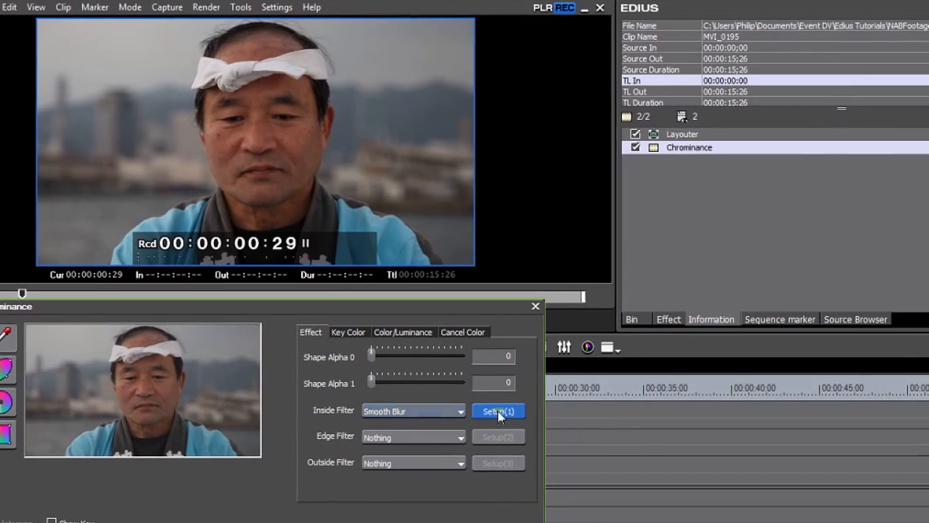
- Set the Smooth Blur radius to 10 and confirm the Chrominance settings
{"action": "left_click", "coordinate": [502, 411]}
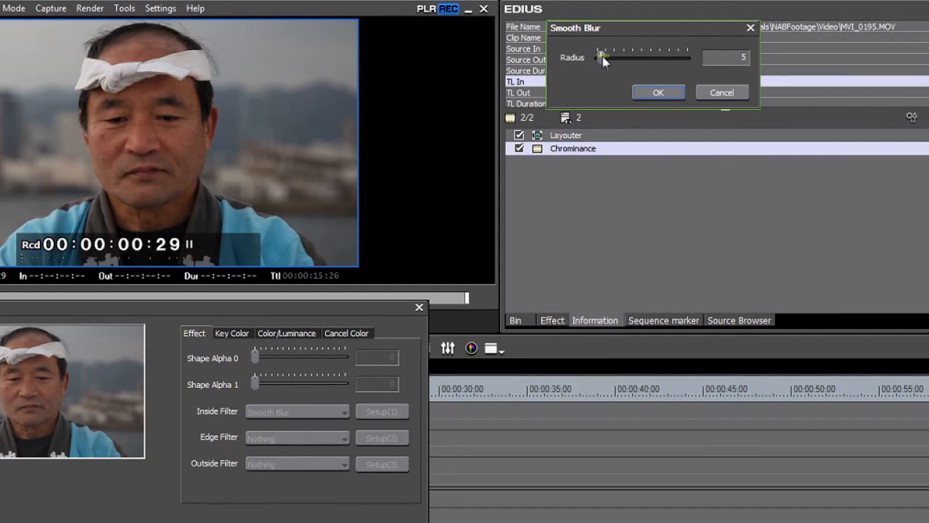
{"action": "left_click", "coordinate": [601, 58]}
{"action": "left_click_drag", "start_coordinate": [603, 59], "coordinate": [605, 59]}
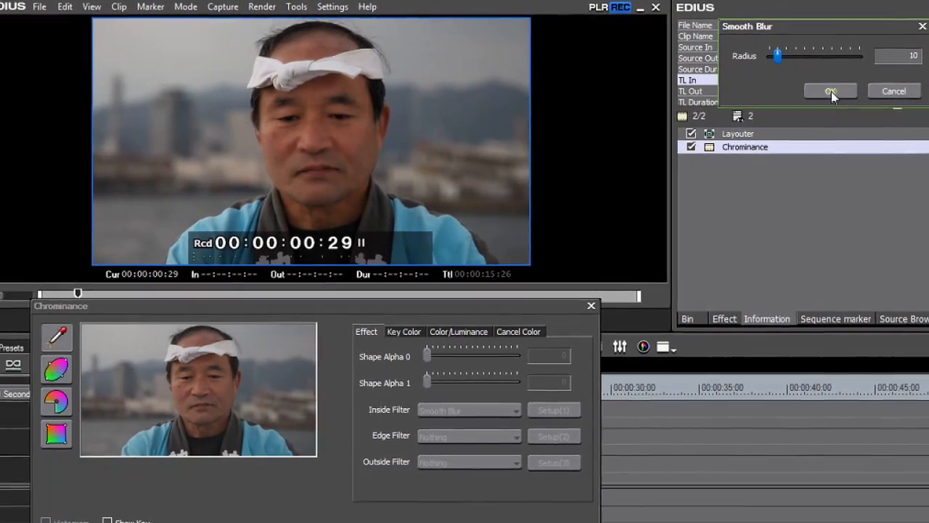
{"action": "left_click", "coordinate": [778, 93]}
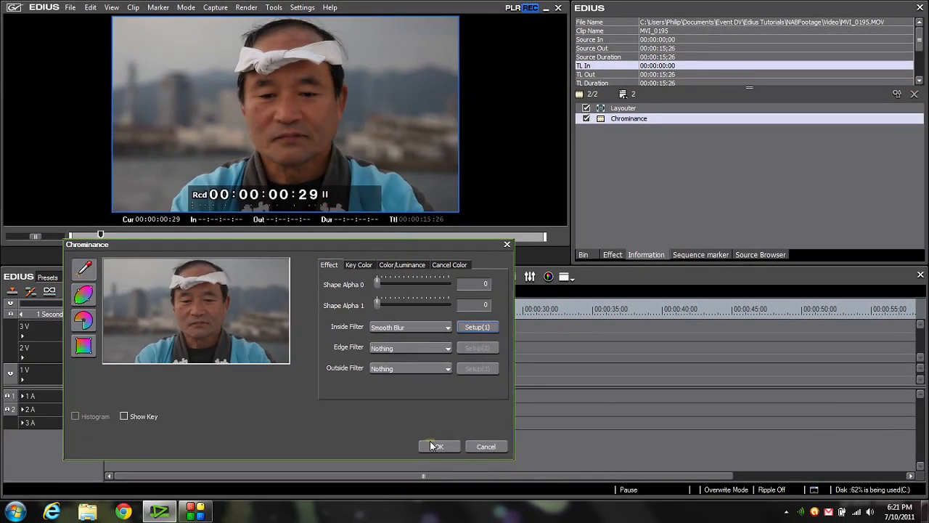
{"action": "left_click", "coordinate": [432, 441]}
- Play the Smooth sequence from the start to review the skin smoothing, and stop partway through
{"action": "key", "text": "space"}
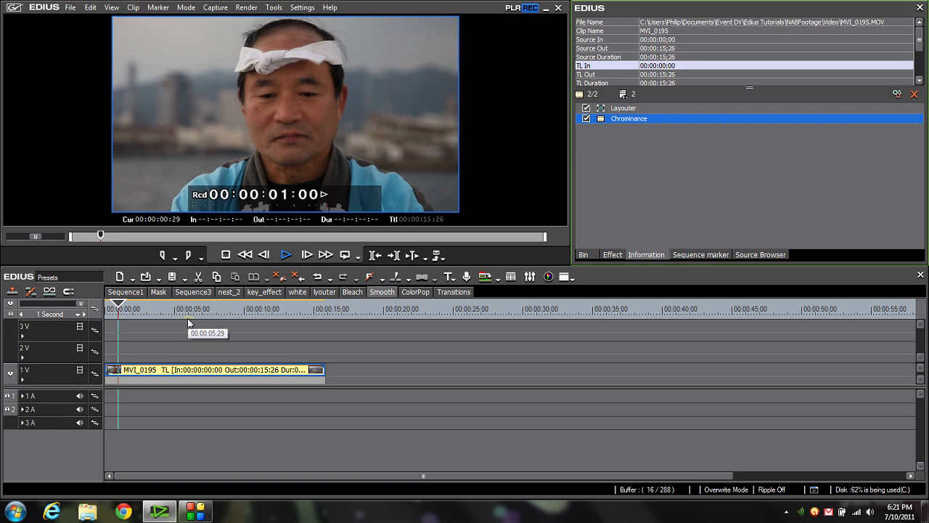
{"action": "left_click", "coordinate": [107, 318]}
{"action": "mouse_move", "coordinate": [109, 315]}
{"action": "left_mouse_down"}
{"action": "mouse_move", "coordinate": [121, 326]}
{"action": "mouse_move", "coordinate": [125, 310]}
{"action": "left_mouse_up"}
{"action": "key", "text": "Home"}
{"action": "key", "text": "space"}
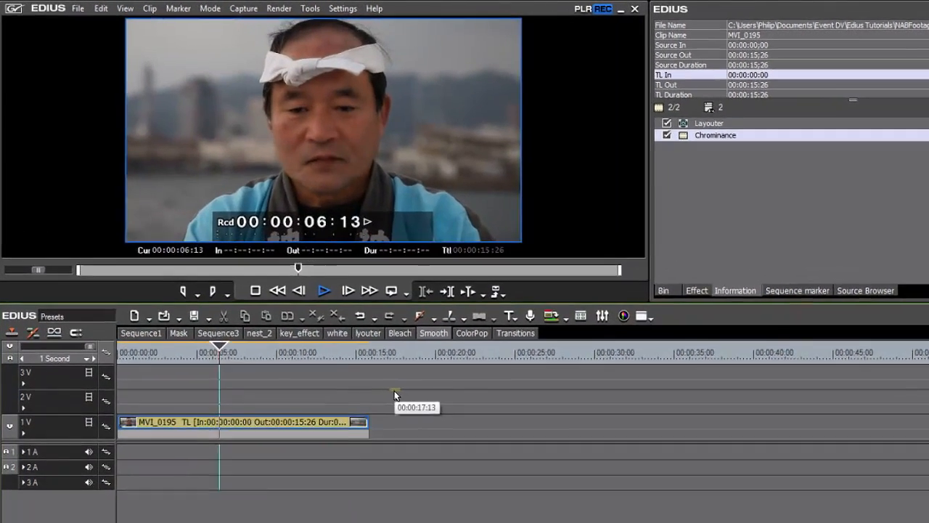
{"action": "key", "text": "space"}
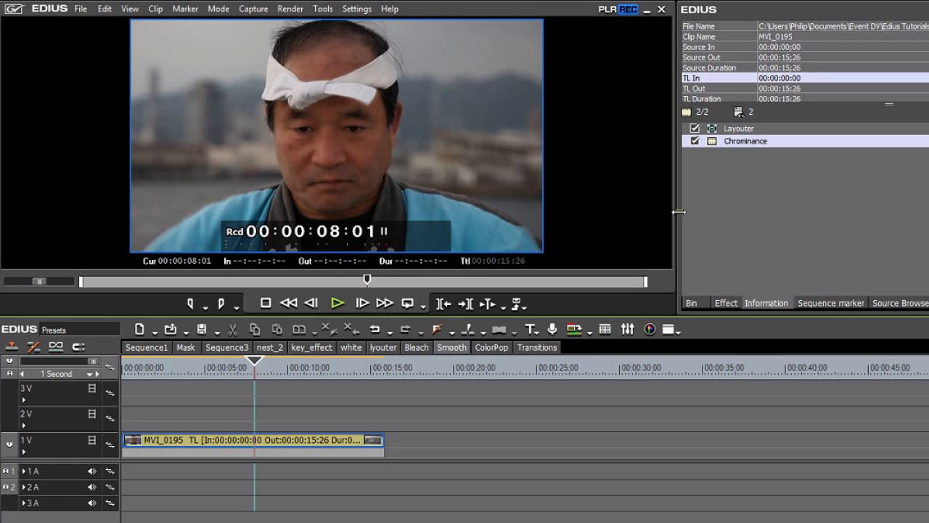
- Toggle the Chrominance filter off and on to compare the skin with and without smoothing
{"action": "left_click", "coordinate": [695, 142]}
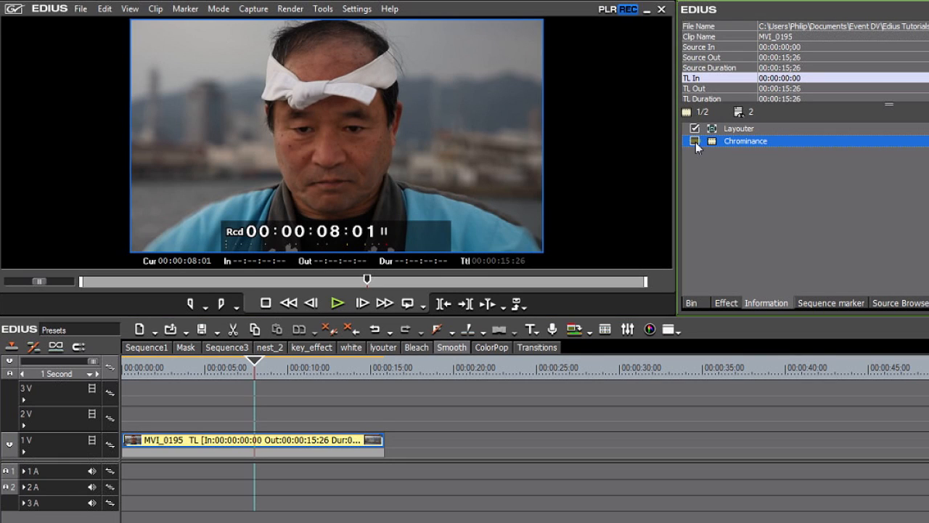
{"action": "left_click", "coordinate": [695, 141]}
{"action": "left_click", "coordinate": [694, 142]}
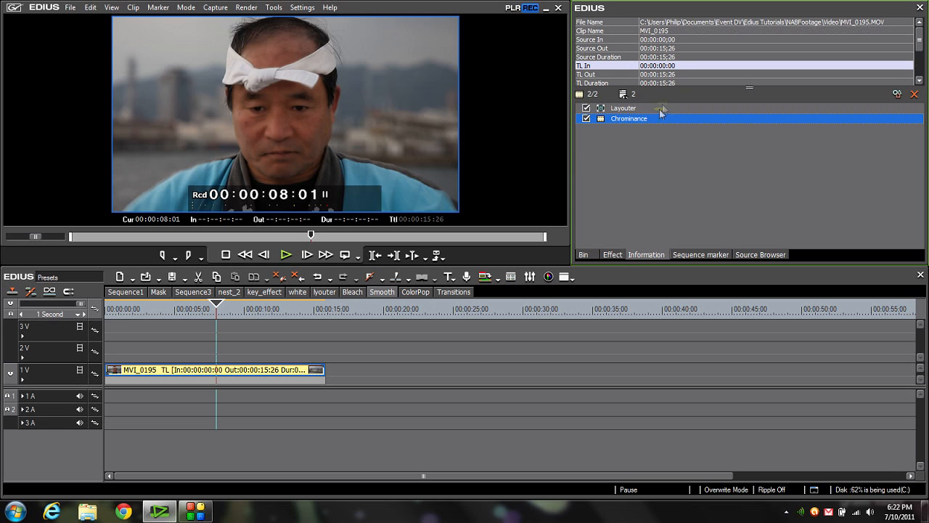
- Save the Chrominance filter as a current user preset and move it into the BagOfTricks folder
{"action": "right_click", "coordinate": [622, 120]}
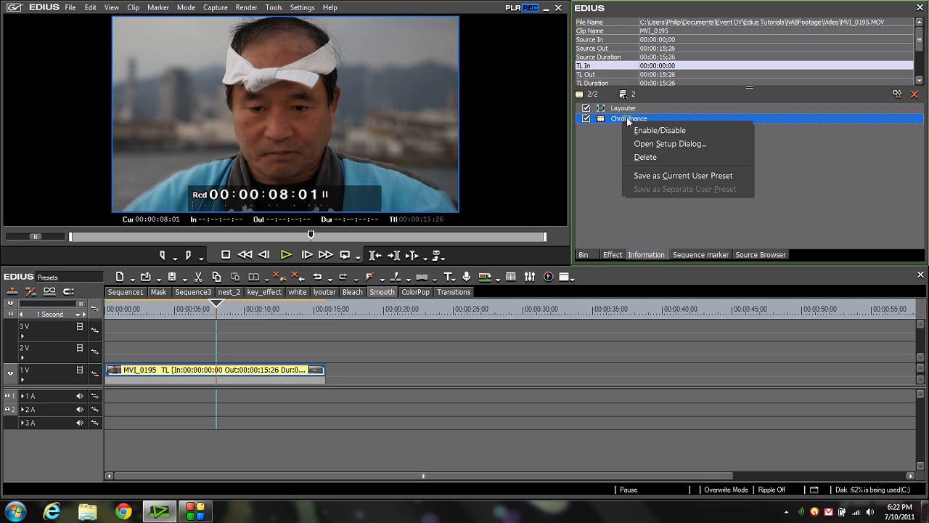
{"action": "left_click", "coordinate": [648, 175]}
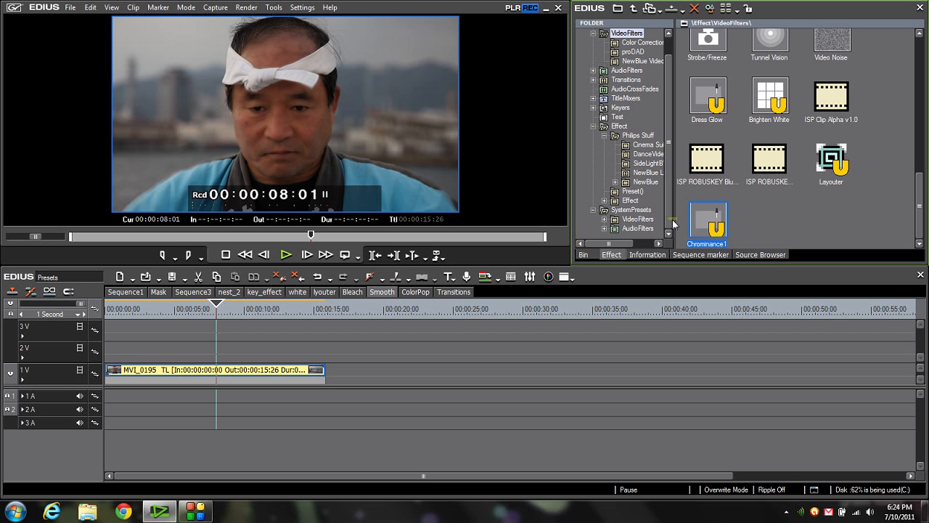
{"action": "left_click_drag", "start_coordinate": [669, 223], "coordinate": [673, 197]}
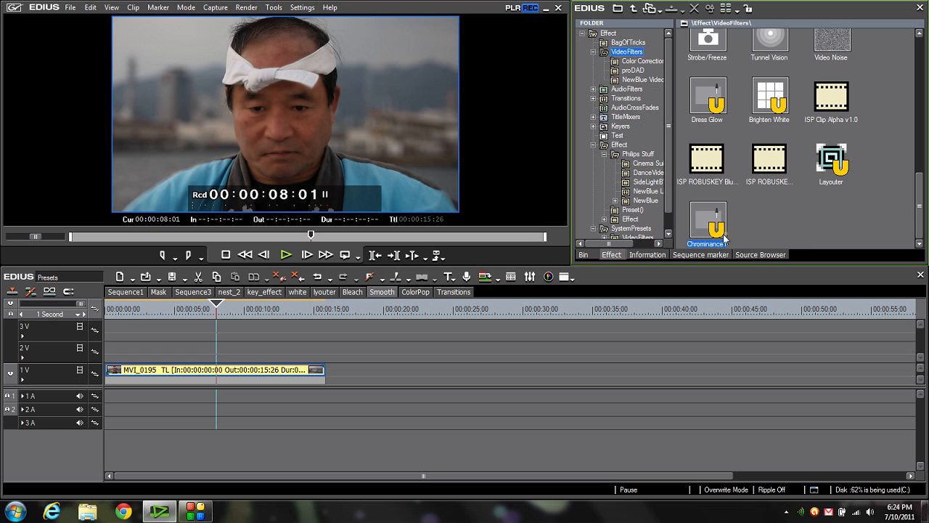
{"action": "left_click_drag", "start_coordinate": [699, 218], "coordinate": [627, 45]}
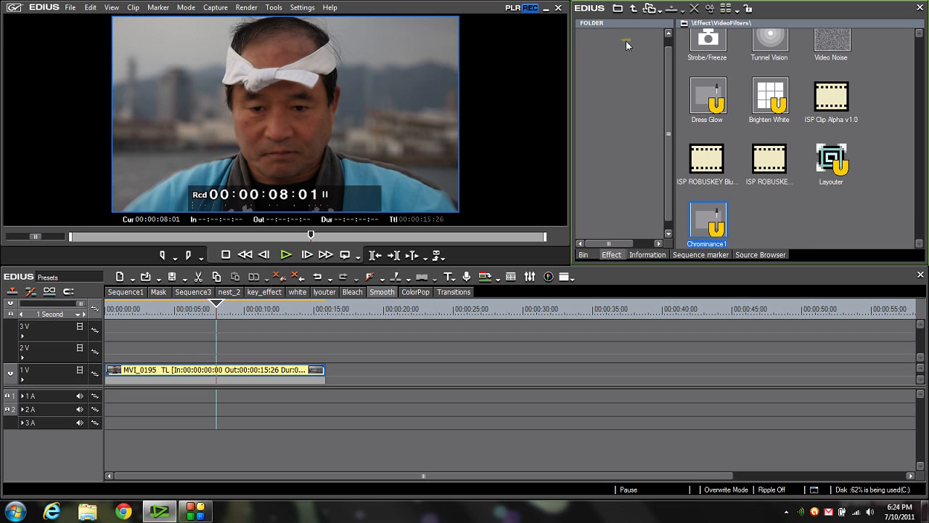
- Rename the Chrominance preset in the BagOfTricks folder as SmoothSkin
{"action": "left_click", "coordinate": [767, 73]}
{"action": "type", "text": "Smo"}
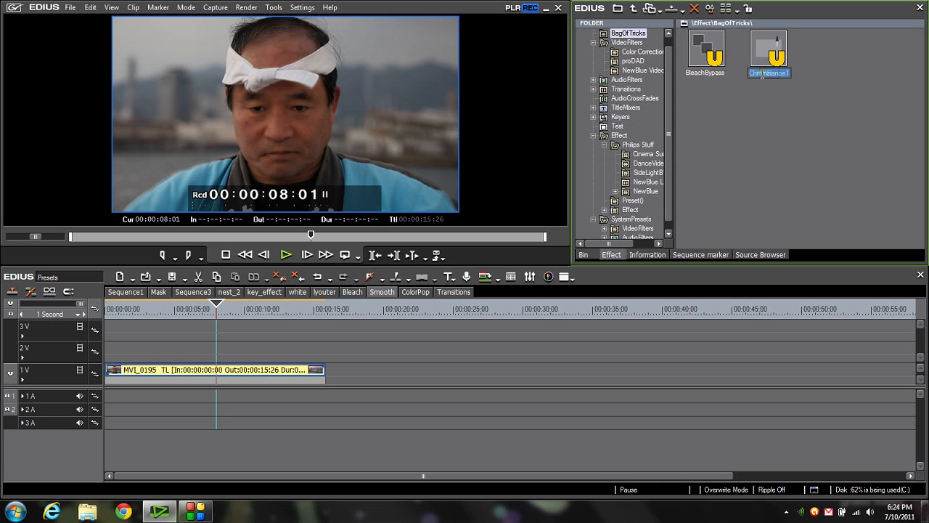
{"action": "type", "text": "othSkin"}
{"action": "left_click", "coordinate": [755, 66]}
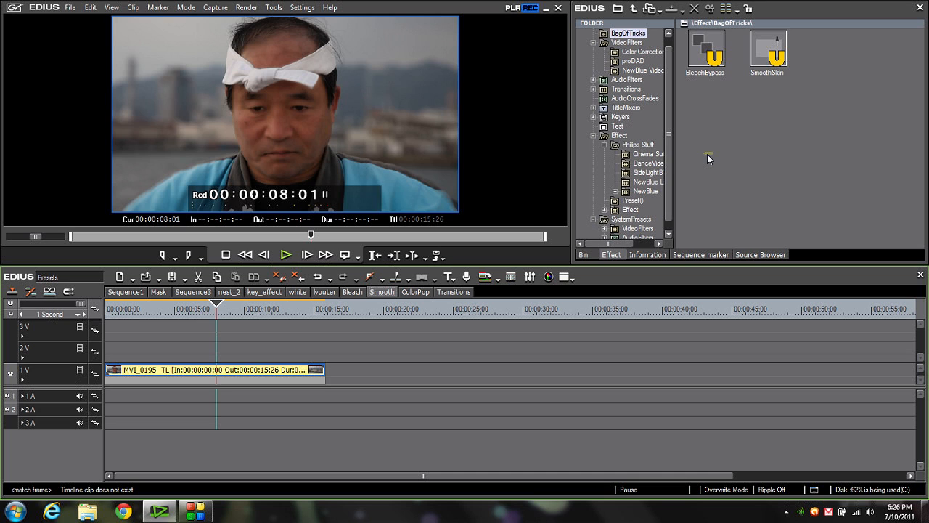
- Apply the Old Movie/Film filter to the MVI_6591 clip in the ColorPop sequence and play a few seconds of it
{"action": "left_click", "coordinate": [414, 292]}
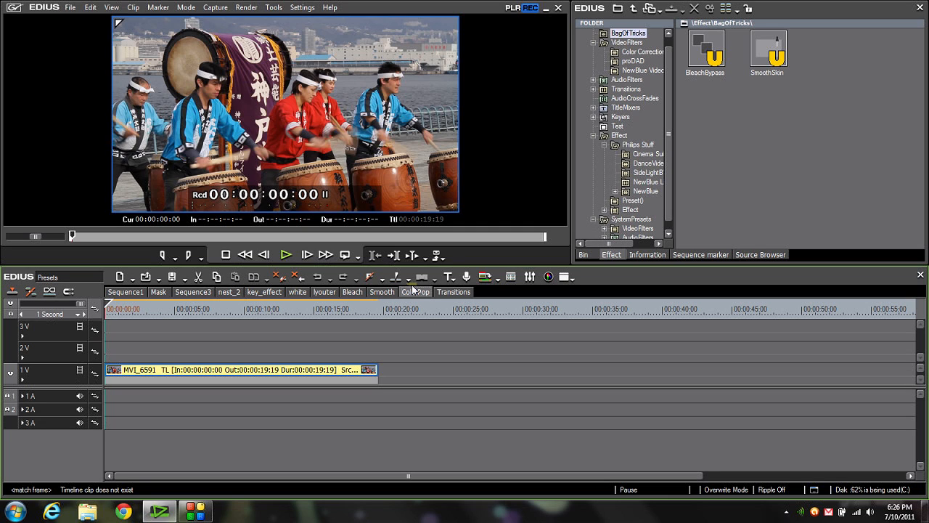
{"action": "left_click", "coordinate": [629, 43]}
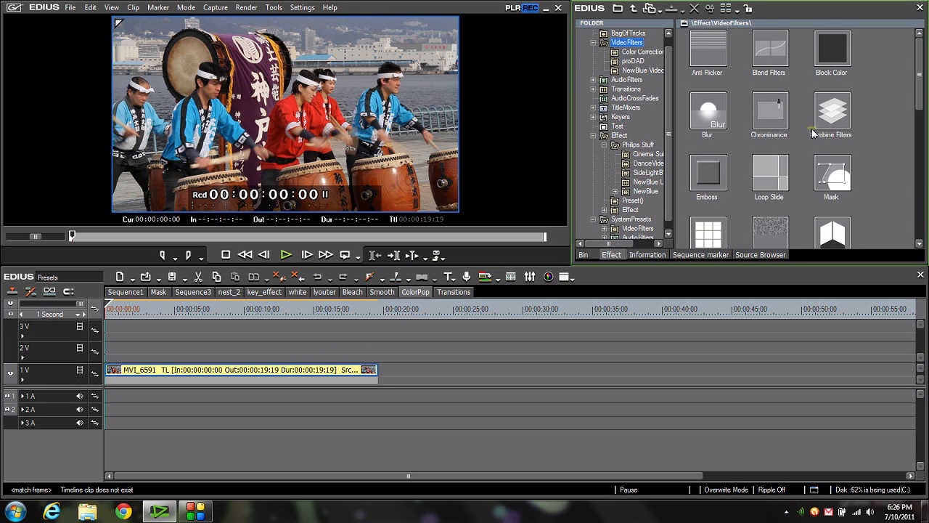
{"action": "left_click_drag", "start_coordinate": [918, 82], "coordinate": [921, 154]}
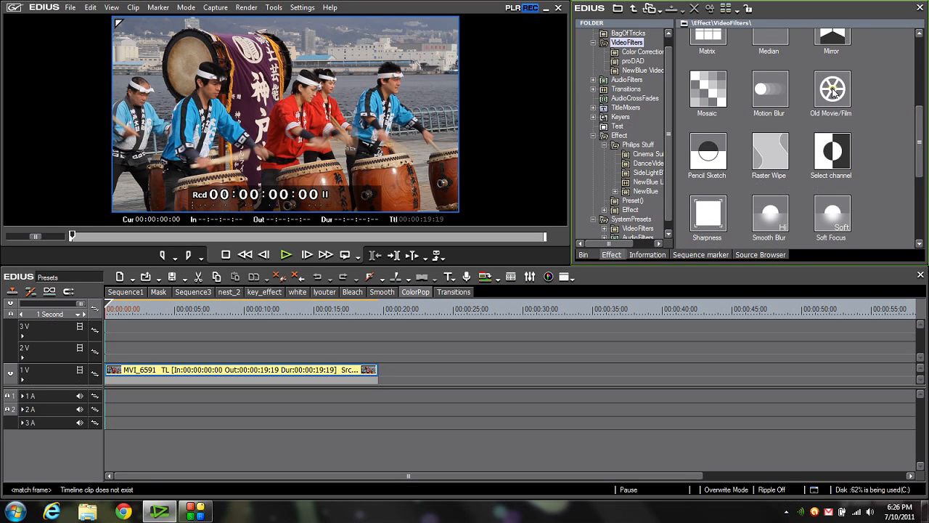
{"action": "left_click_drag", "start_coordinate": [833, 91], "coordinate": [181, 370]}
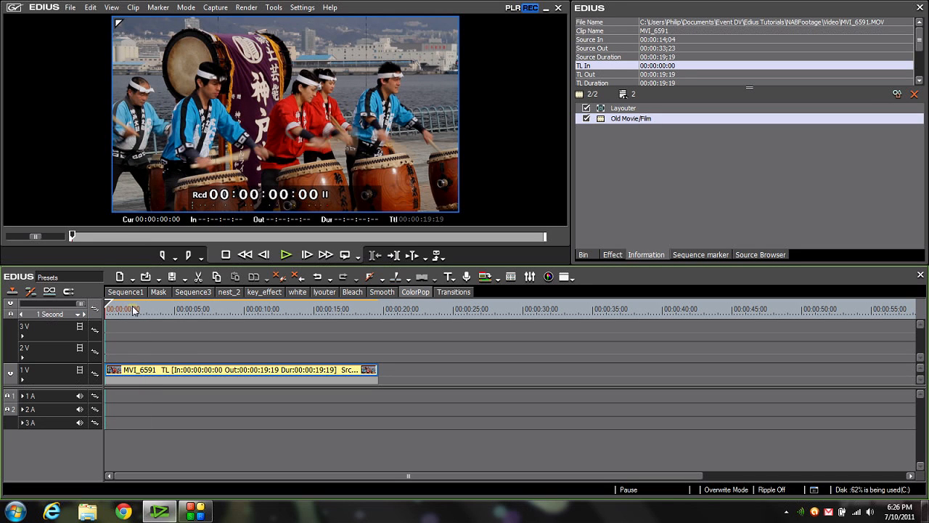
{"action": "key", "text": "space"}
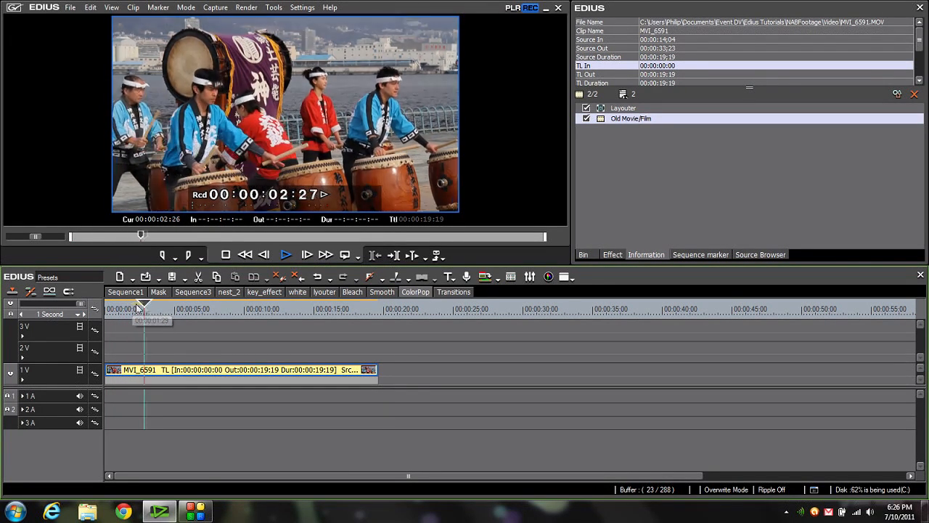
{"action": "key", "text": "space"}
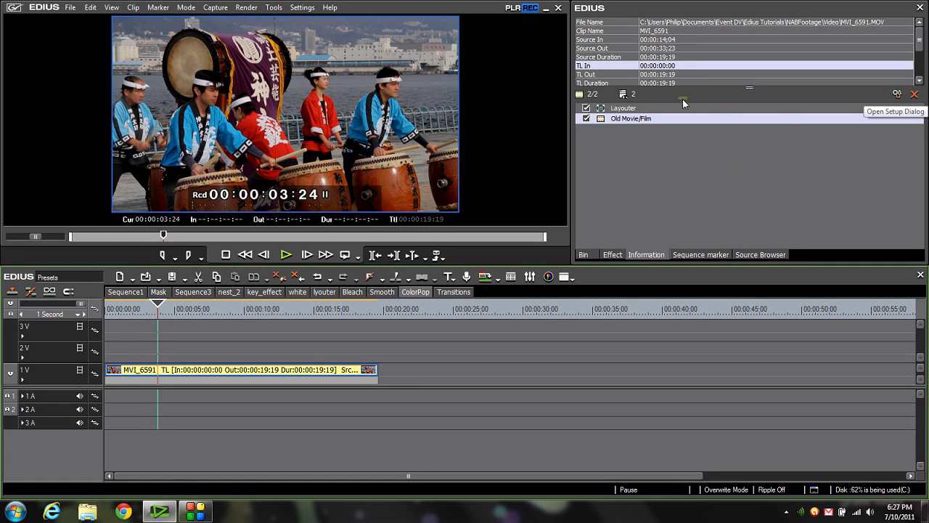
- Disable Dust & Hair, Scratch Noise, Frame Jitter and Flicker in the Old Movie/Film filter, leaving only Border Darkening enabled with a darkness of 51
{"action": "left_click", "coordinate": [898, 95]}
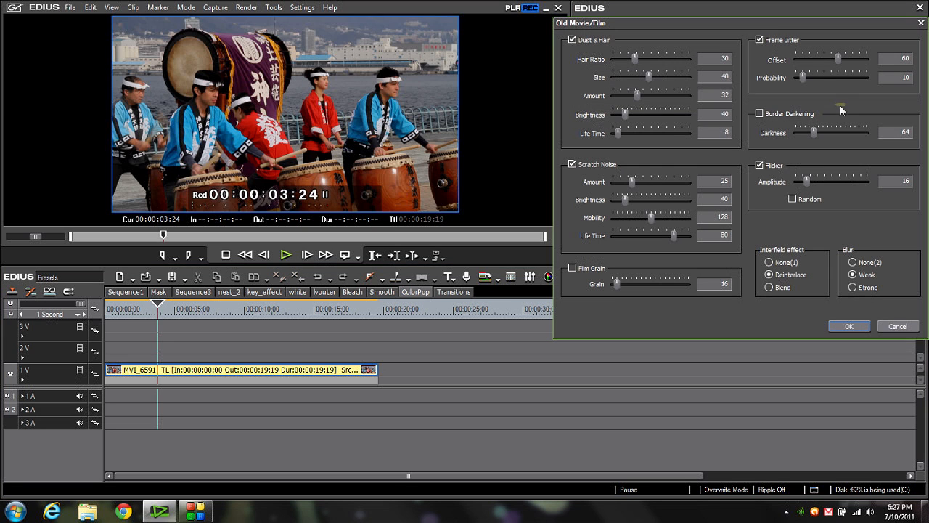
{"action": "left_click", "coordinate": [573, 39]}
{"action": "left_click", "coordinate": [573, 165]}
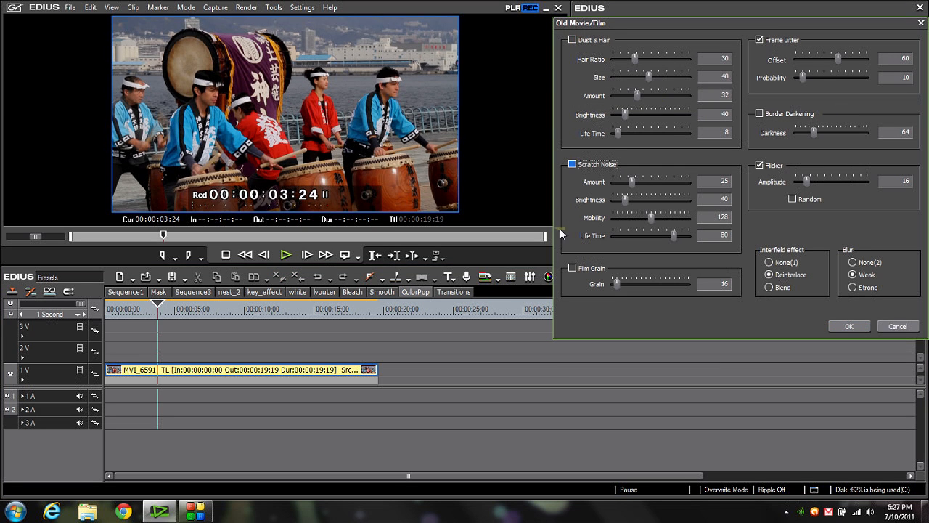
{"action": "left_click", "coordinate": [759, 40]}
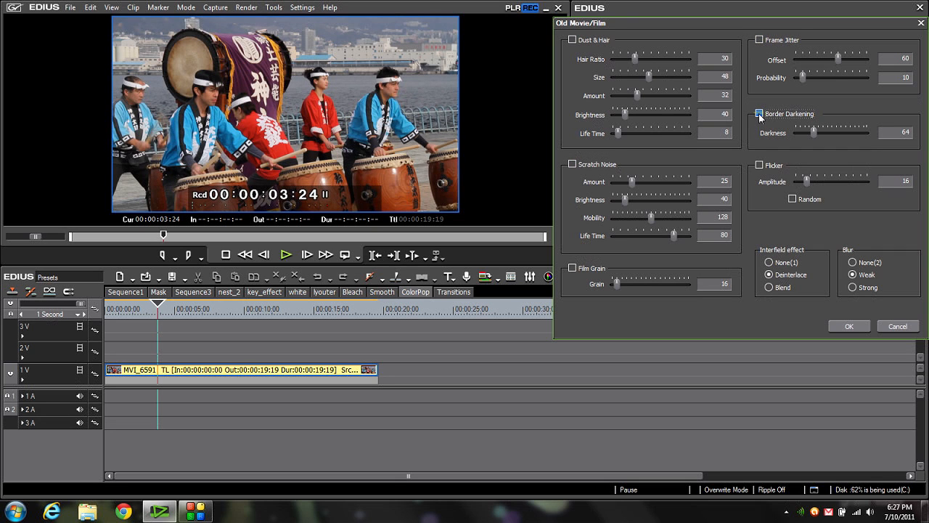
{"action": "left_click", "coordinate": [759, 113]}
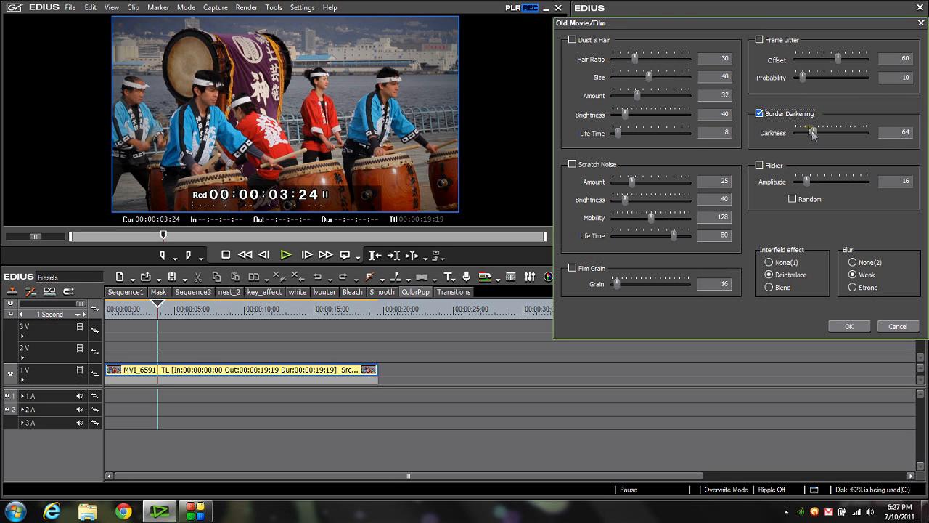
{"action": "left_click_drag", "start_coordinate": [813, 132], "coordinate": [811, 135]}
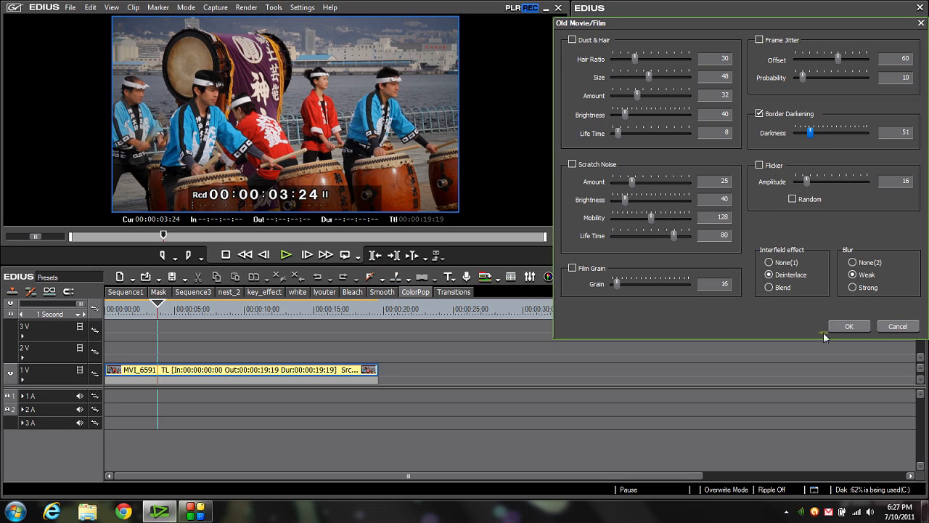
{"action": "left_click", "coordinate": [843, 326]}
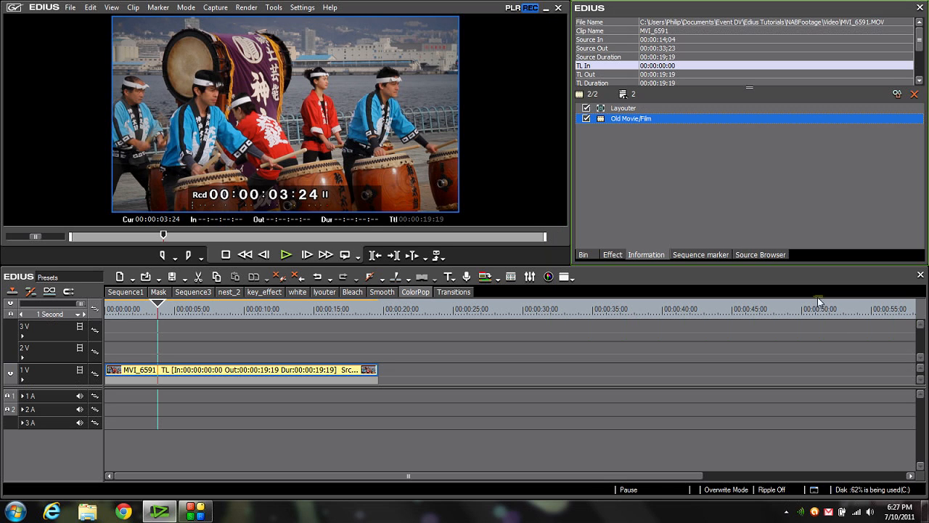
- Save the Old Movie/Film filter as a current user preset and move it from VideoFilters into the BagOfTricks folder
{"action": "right_click", "coordinate": [628, 118]}
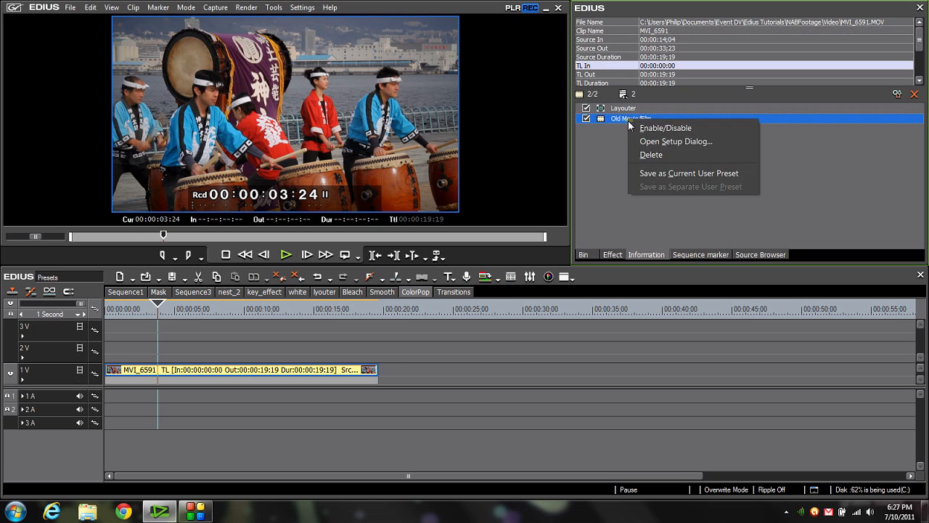
{"action": "left_click", "coordinate": [652, 174]}
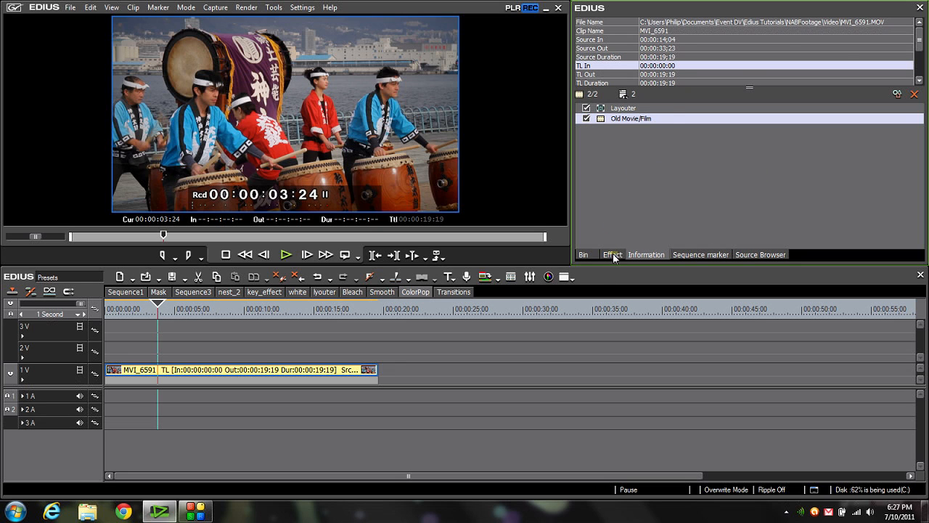
{"action": "left_click", "coordinate": [614, 258]}
{"action": "left_click_drag", "start_coordinate": [708, 220], "coordinate": [634, 61]}
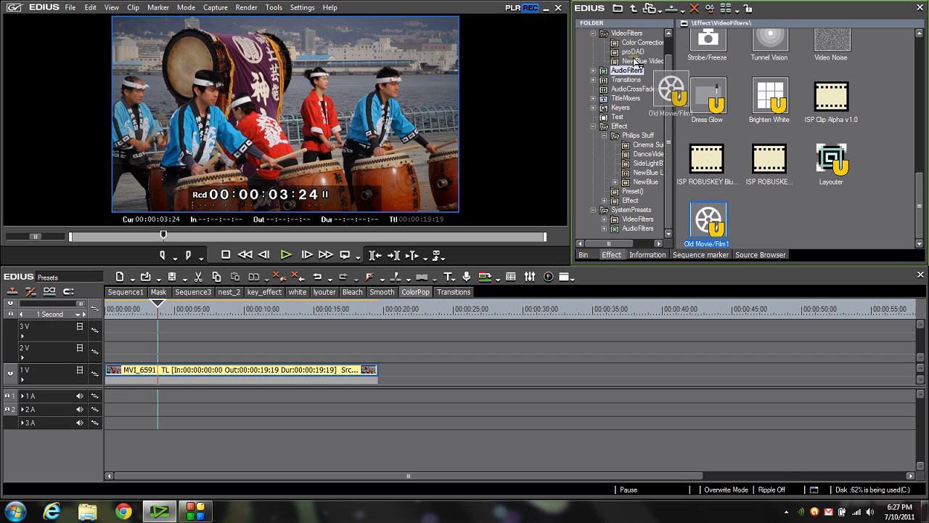
{"action": "left_click_drag", "start_coordinate": [634, 61], "coordinate": [629, 33]}
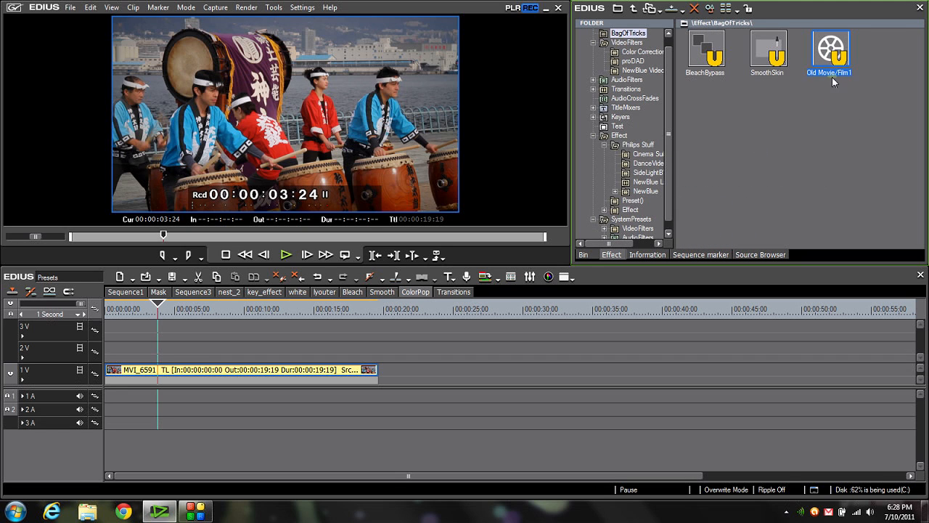
- Rename the Old Movie/Film preset in the BagOfTricks folder as ColorPop
{"action": "left_click", "coordinate": [821, 58]}
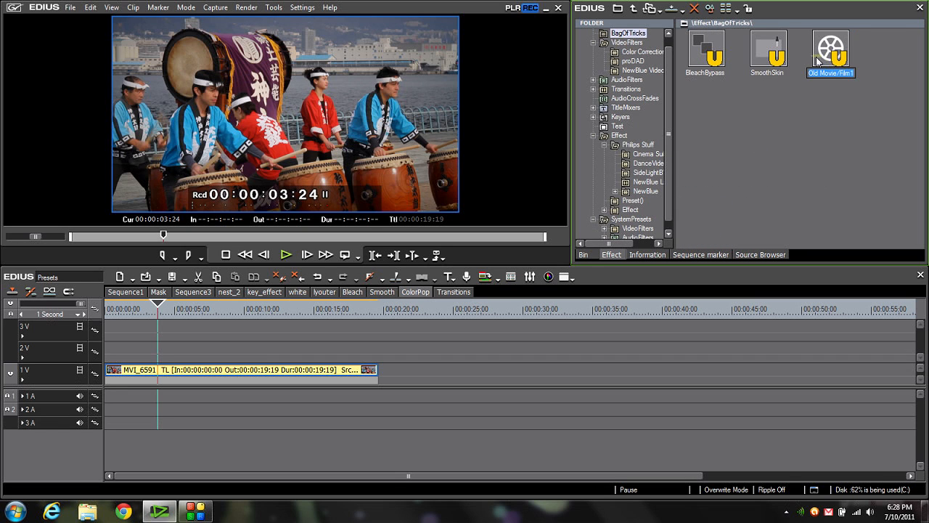
{"action": "type", "text": "ColorPop"}
{"action": "key", "text": "Return"}
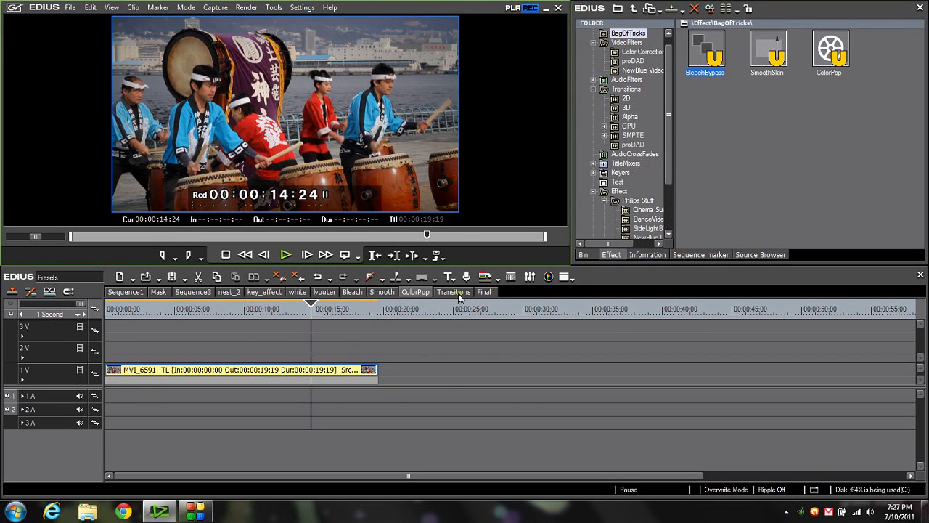
- Switch to the Transitions sequence, show the 2D transitions and set the default effect duration to 00:00:01:00
{"action": "left_click", "coordinate": [458, 293]}
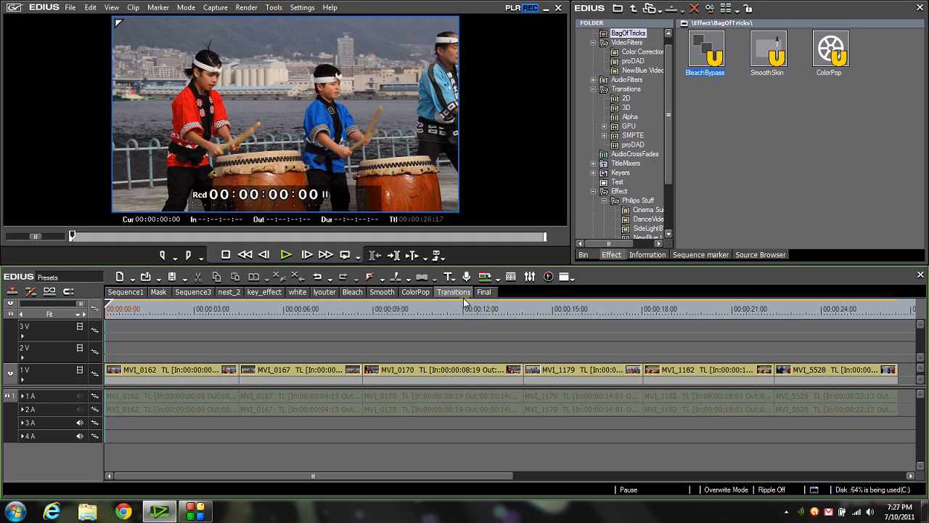
{"action": "left_click", "coordinate": [625, 99]}
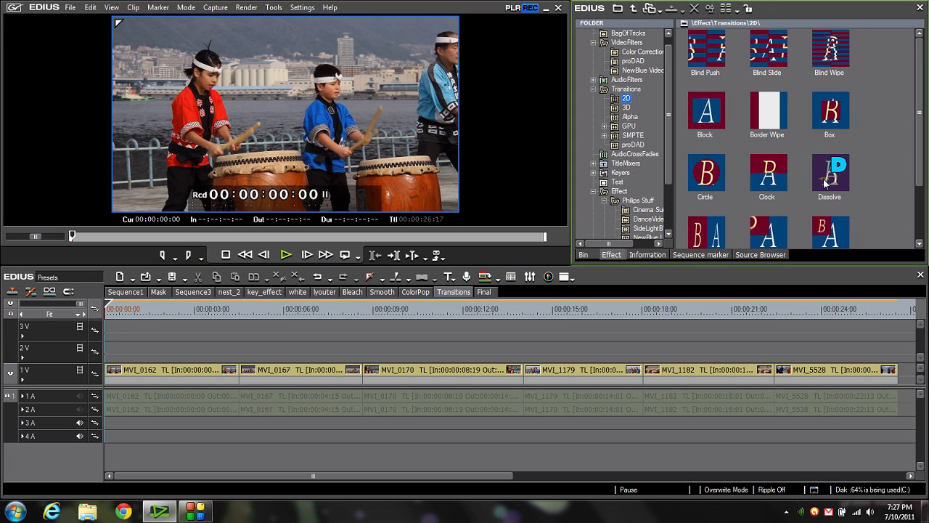
{"action": "right_click", "coordinate": [873, 160]}
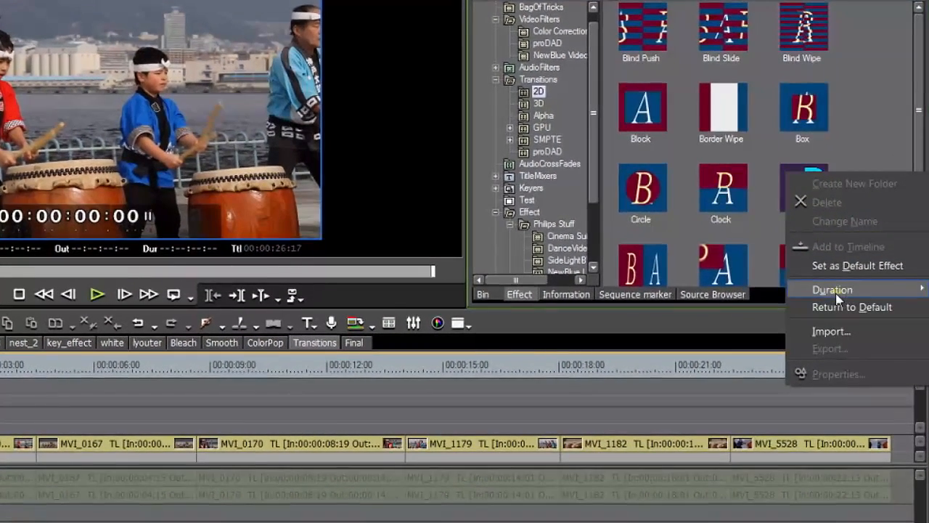
{"action": "mouse_move", "coordinate": [844, 259]}
{"action": "left_click", "coordinate": [759, 289]}
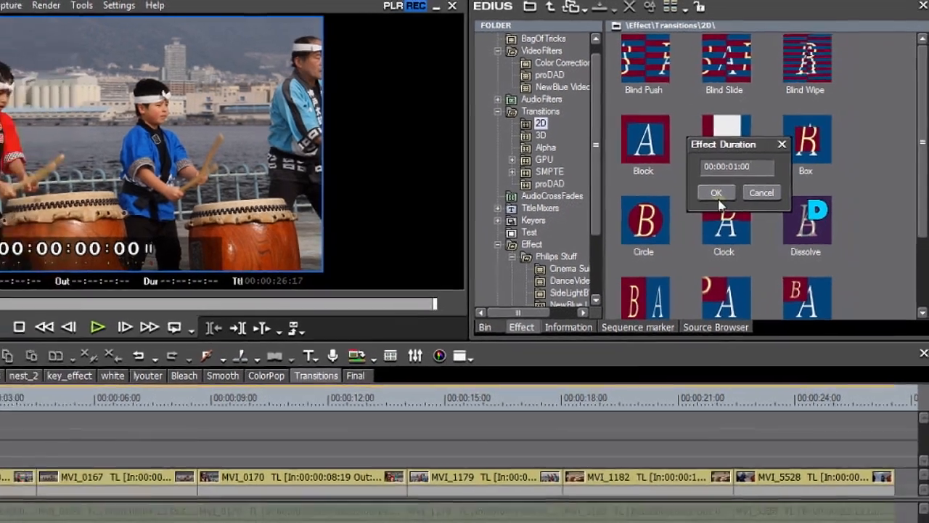
{"action": "left_click", "coordinate": [696, 211]}
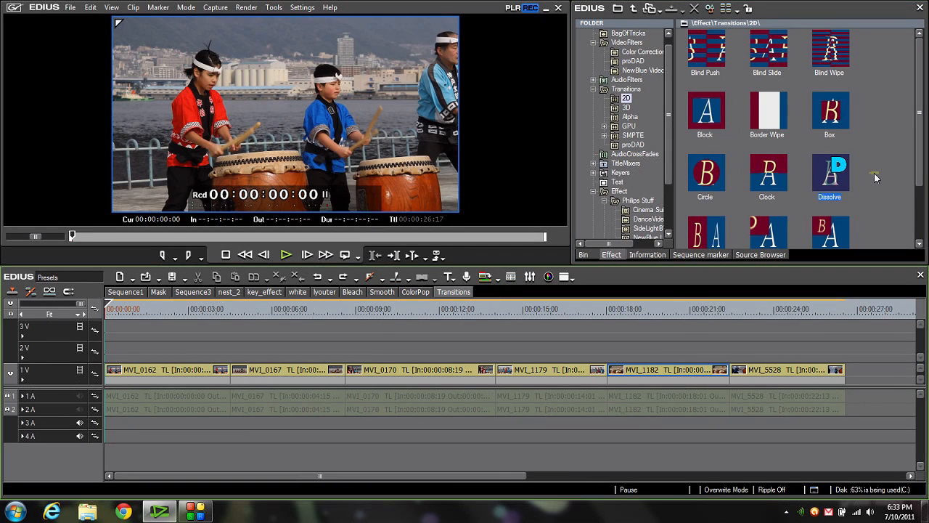
- Add the Dissolve transition at the cut between MVI_0162 and MVI_0167 and scrub around the cut at 00:00:04:15
{"action": "left_click_drag", "start_coordinate": [842, 183], "coordinate": [227, 374]}
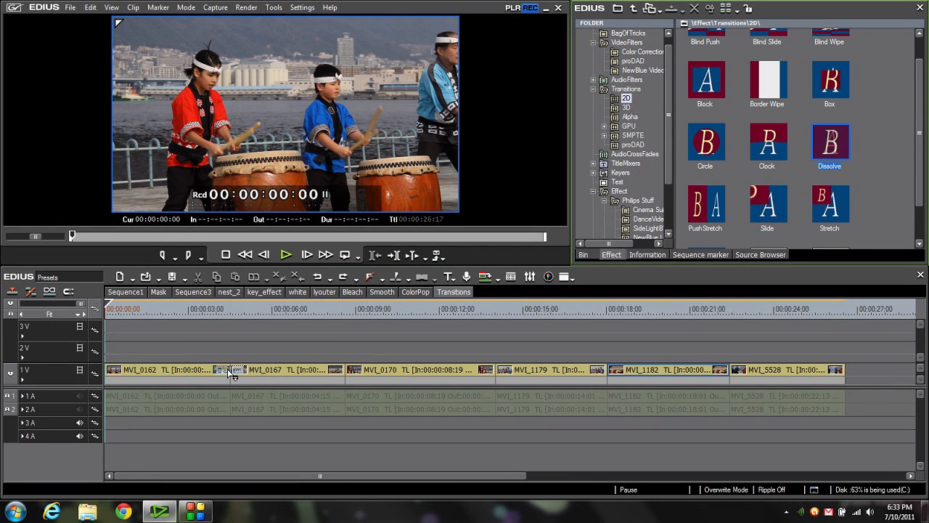
{"action": "left_click", "coordinate": [230, 311]}
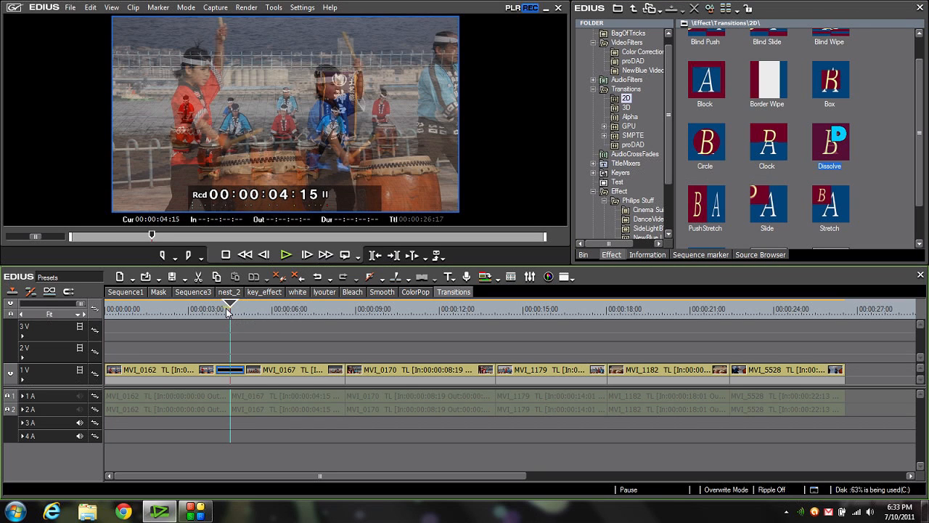
{"action": "scroll", "coordinate": [232, 314], "scroll_direction": "up", "scroll_amount": 2}
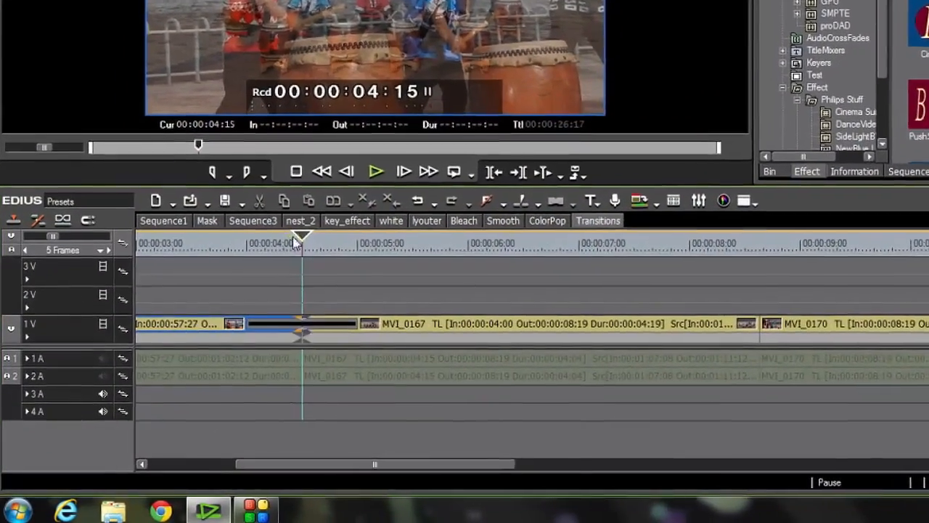
{"action": "left_click_drag", "start_coordinate": [242, 304], "coordinate": [233, 302]}
{"action": "left_click_drag", "start_coordinate": [304, 242], "coordinate": [294, 239]}
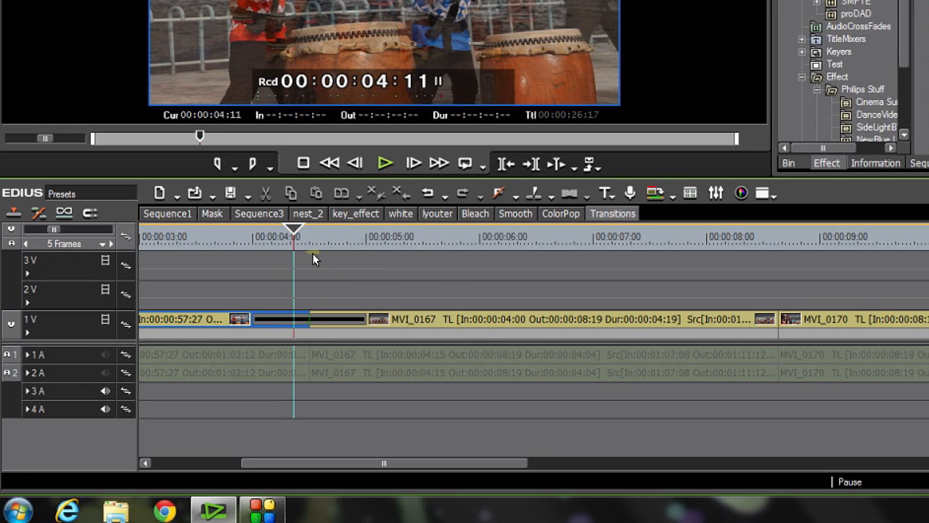
{"action": "left_click", "coordinate": [301, 234]}
{"action": "left_click_drag", "start_coordinate": [300, 231], "coordinate": [308, 231]}
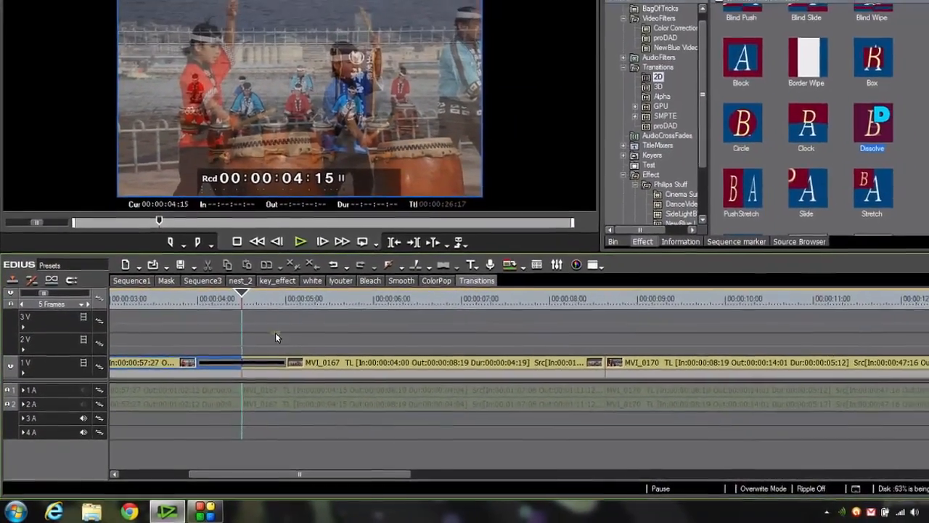
- Trim the start of the dissolve to 00:00:04:10, five frames before the cut
{"action": "key", "text": "Left"}
{"action": "key", "text": "Left"}
{"action": "key", "text": "Left"}
{"action": "key", "text": "Left"}
{"action": "key", "text": "Left"}
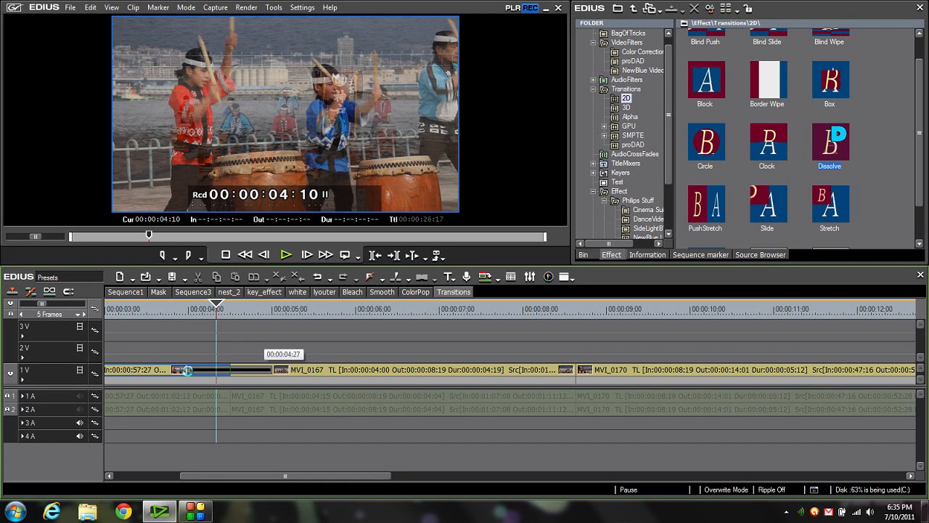
{"action": "left_click_drag", "start_coordinate": [187, 370], "coordinate": [221, 374]}
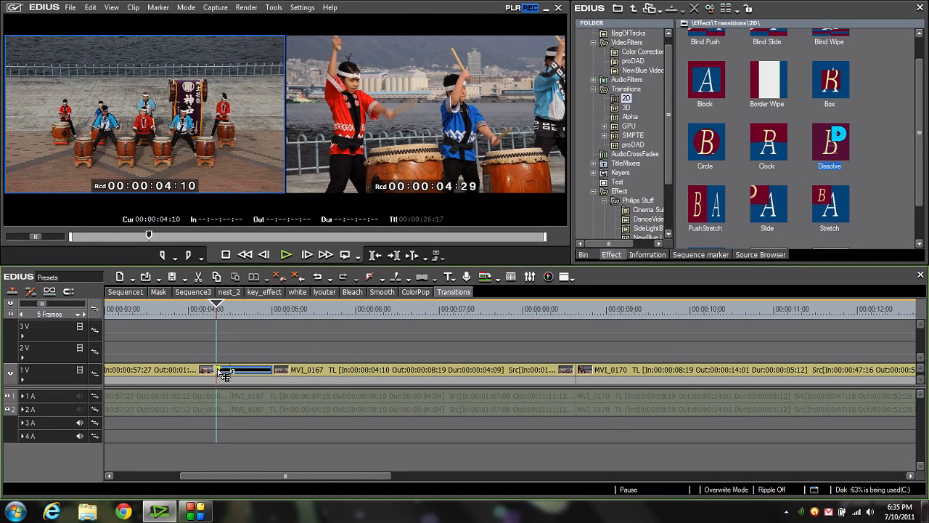
- Trim the end of the dissolve to 00:00:04:20, five frames after the cut
{"action": "left_click_drag", "start_coordinate": [216, 303], "coordinate": [230, 305]}
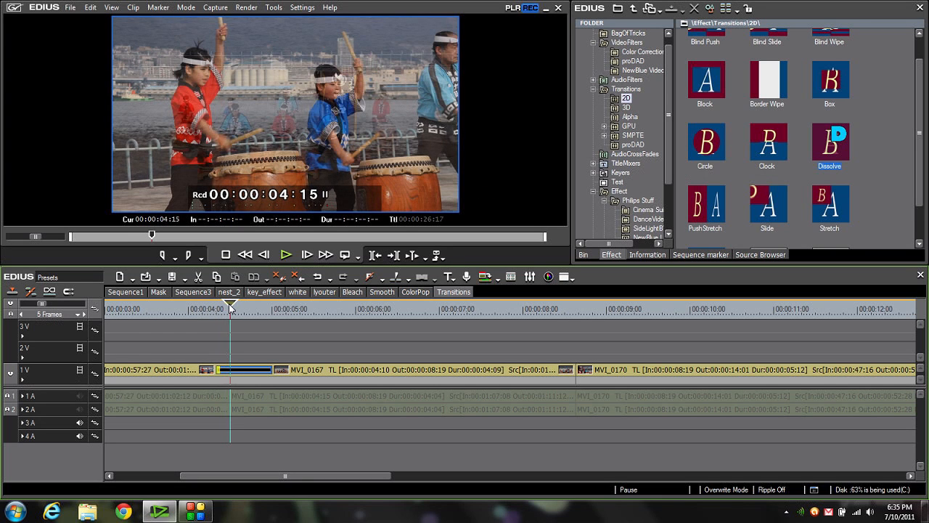
{"action": "key", "text": "Right"}
{"action": "key", "text": "Right"}
{"action": "key", "text": "Right"}
{"action": "key", "text": "Right"}
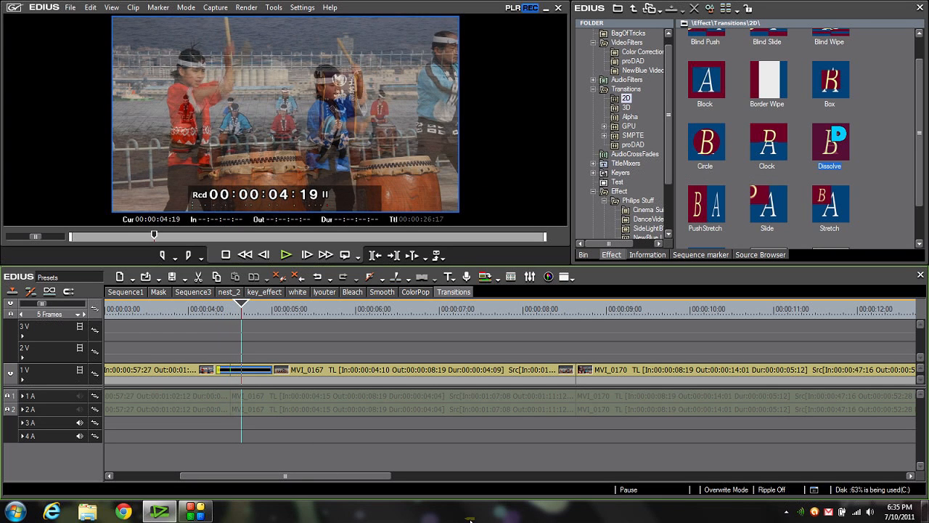
{"action": "key", "text": "Right"}
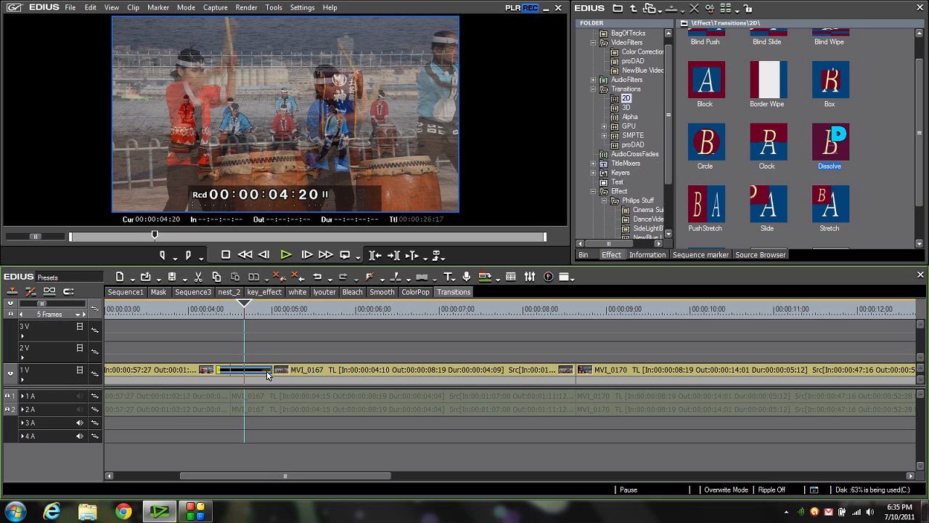
{"action": "left_click_drag", "start_coordinate": [267, 374], "coordinate": [249, 378]}
- Play the timeline from 00:00:03:21 through the shortened dissolve, then return the playhead to the cut at 00:00:04:15
{"action": "left_click", "coordinate": [163, 309]}
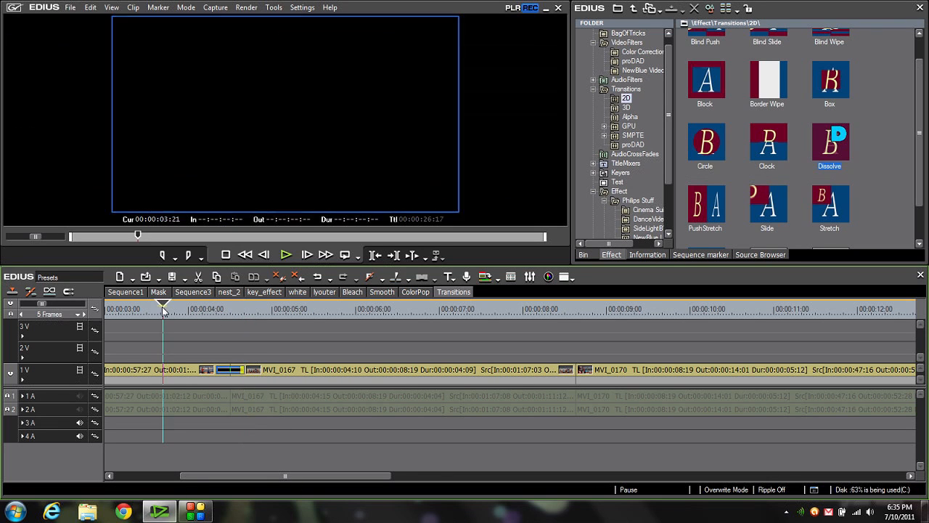
{"action": "key", "text": "space"}
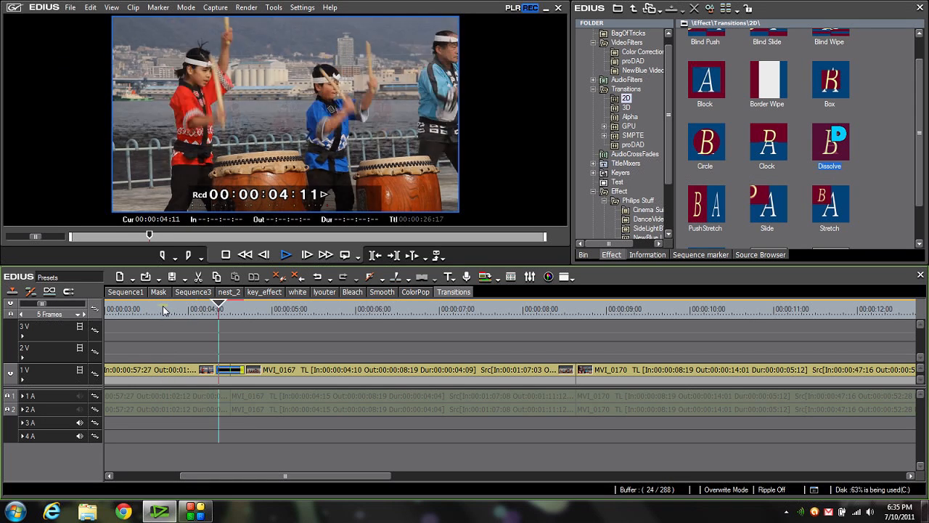
{"action": "key", "text": "space"}
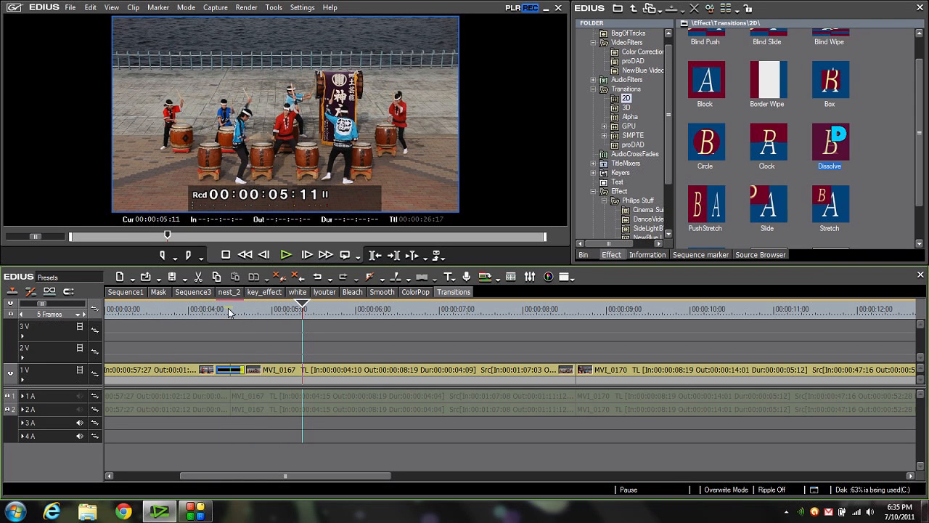
{"action": "left_click", "coordinate": [228, 308]}
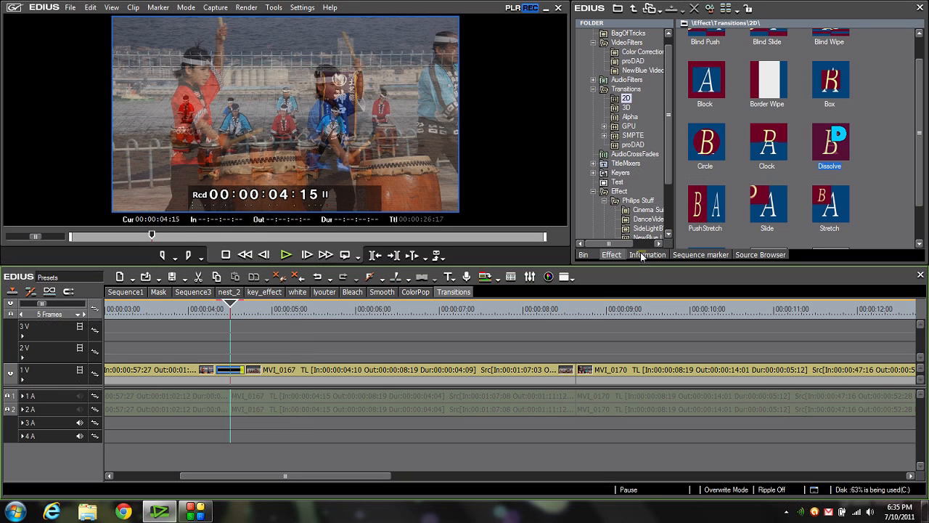
- Save the 10-frame dissolve as a current user preset and move it from the 2D transitions into the BagOfTricks folder
{"action": "left_click", "coordinate": [641, 254]}
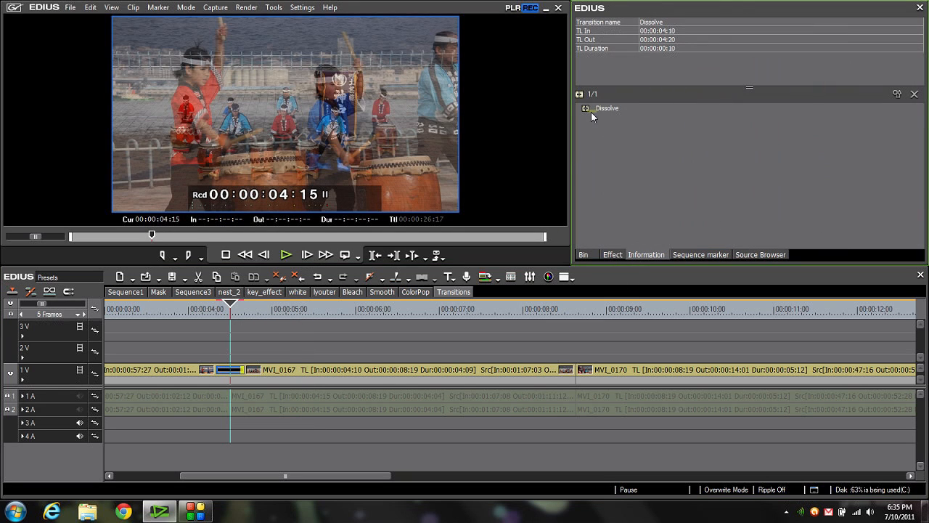
{"action": "left_click", "coordinate": [608, 109]}
{"action": "right_click", "coordinate": [608, 111]}
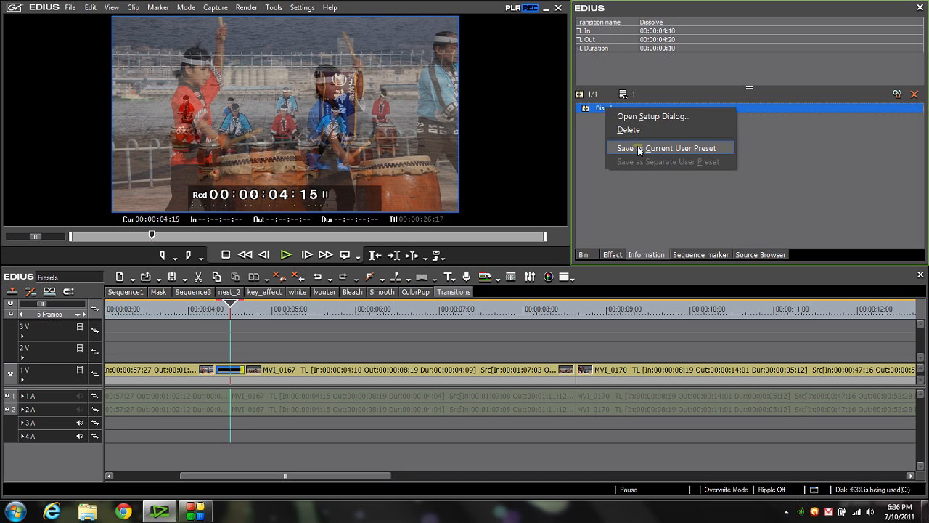
{"action": "left_click", "coordinate": [639, 148]}
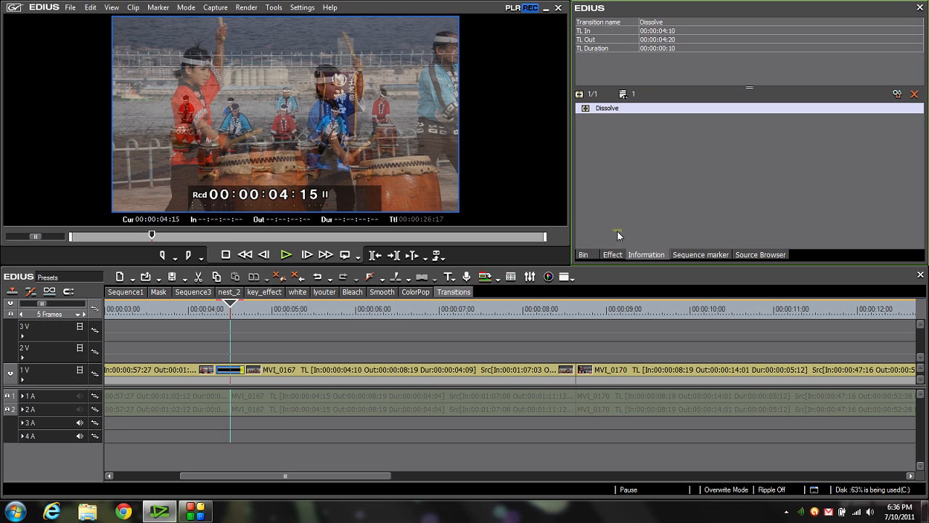
{"action": "left_click", "coordinate": [612, 255]}
{"action": "left_click", "coordinate": [709, 223]}
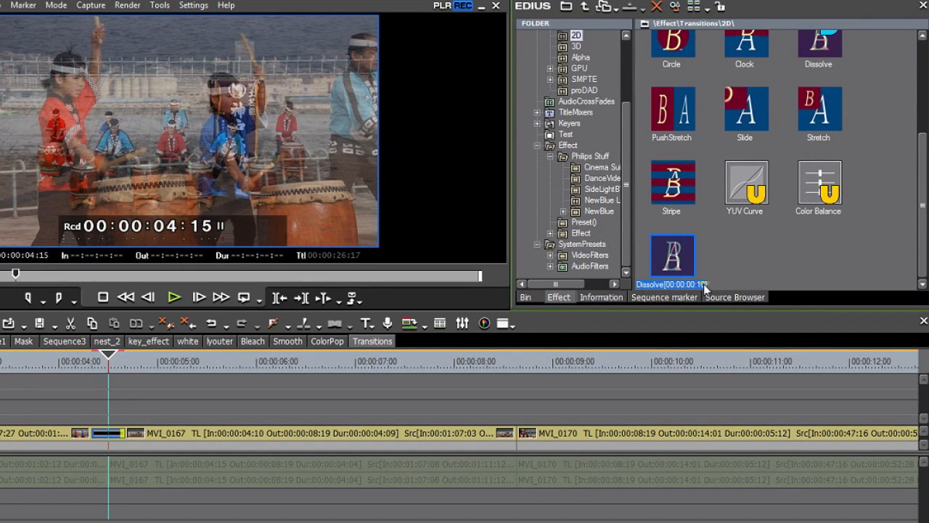
{"action": "left_click_drag", "start_coordinate": [627, 203], "coordinate": [619, 125]}
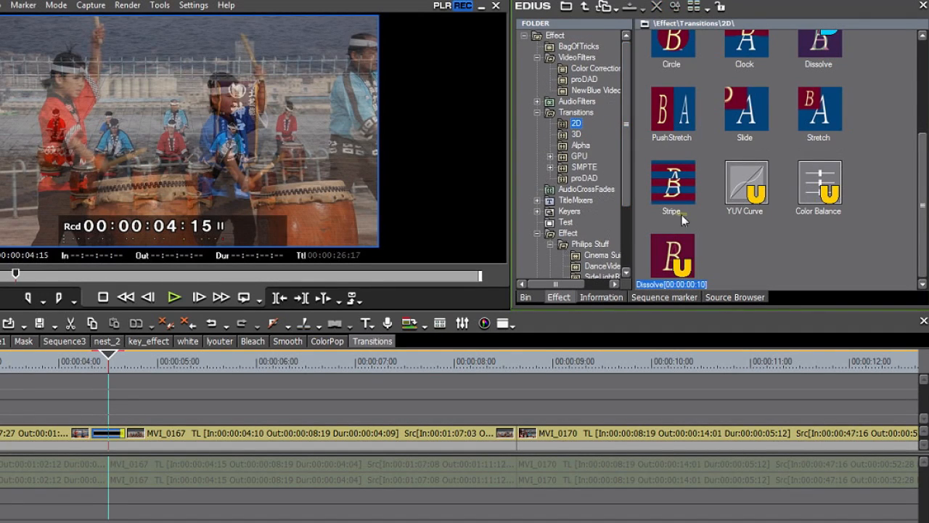
{"action": "left_click_drag", "start_coordinate": [673, 255], "coordinate": [584, 50]}
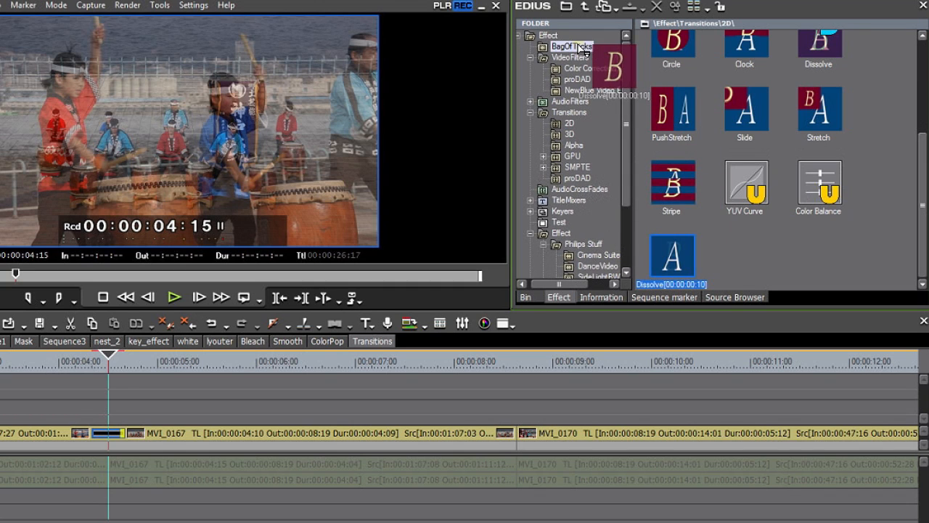
- Rename the saved dissolve preset in the BagOfTricks folder as Dissolve10
{"action": "left_click", "coordinate": [584, 48]}
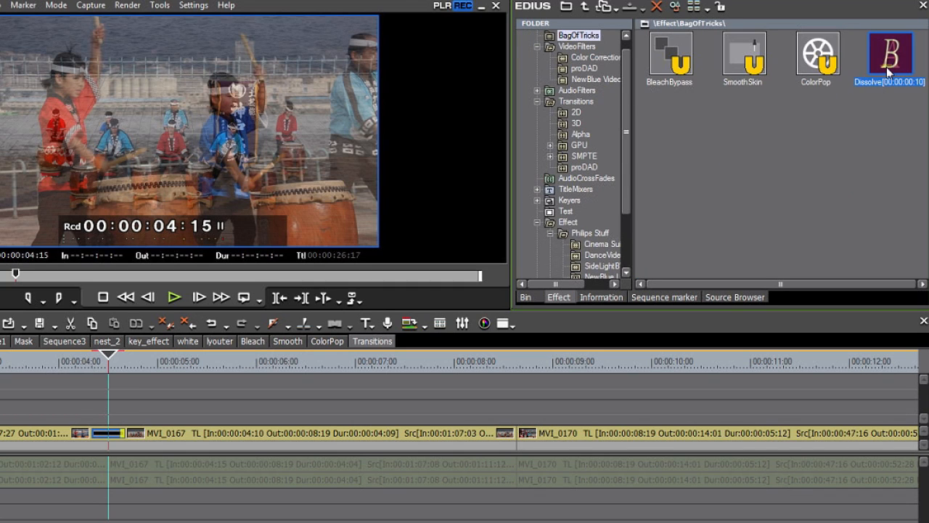
{"action": "left_click", "coordinate": [887, 67]}
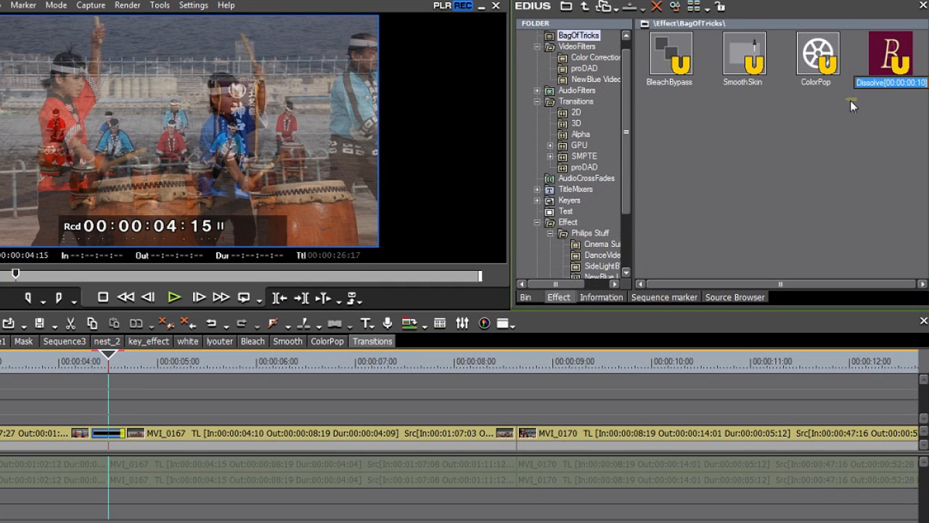
{"action": "type", "text": "Dissolve"}
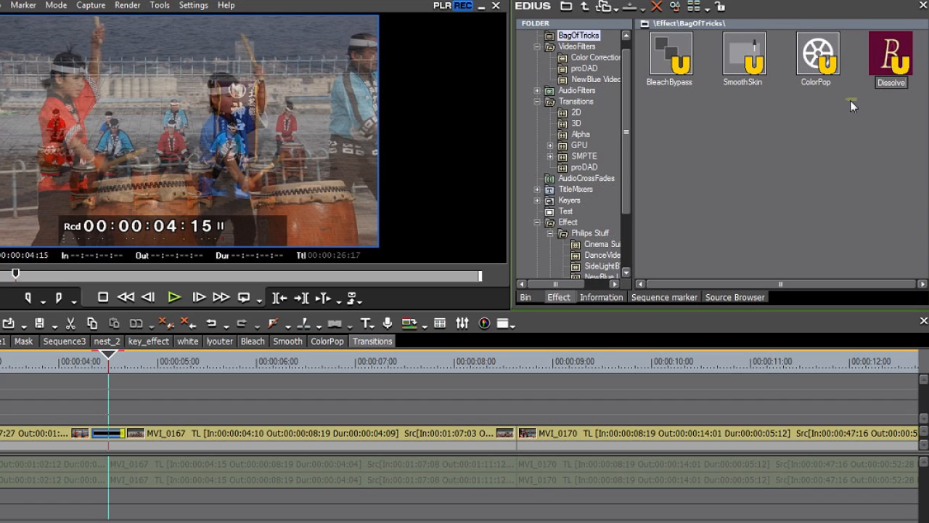
{"action": "type", "text": "10"}
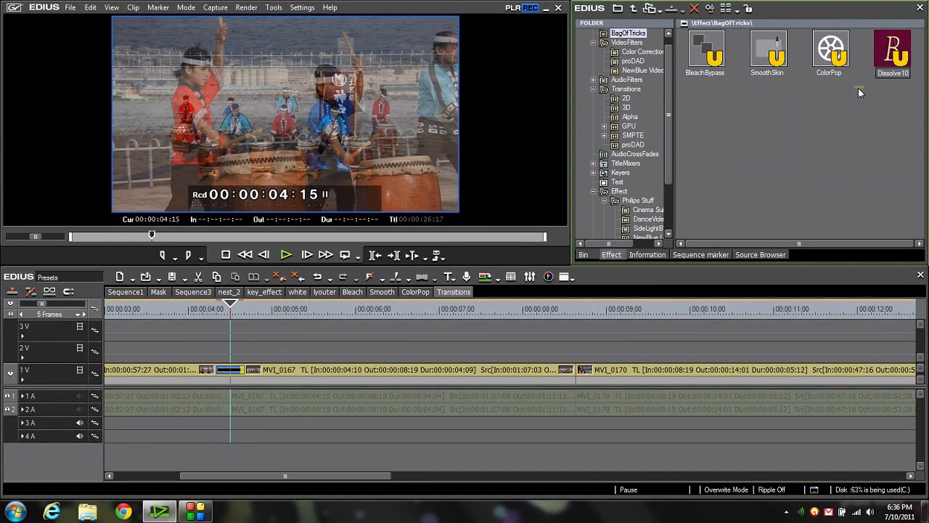
{"action": "key", "text": "Return"}
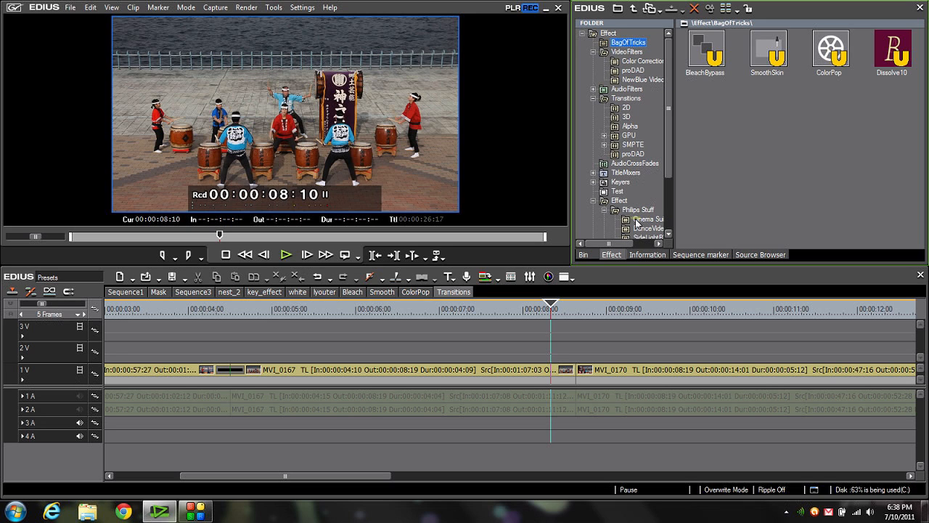
- Place the white Color Matte from the root bin folder on track 2V above the cut between MVI_0167 and MVI_0170
{"action": "left_click", "coordinate": [582, 255]}
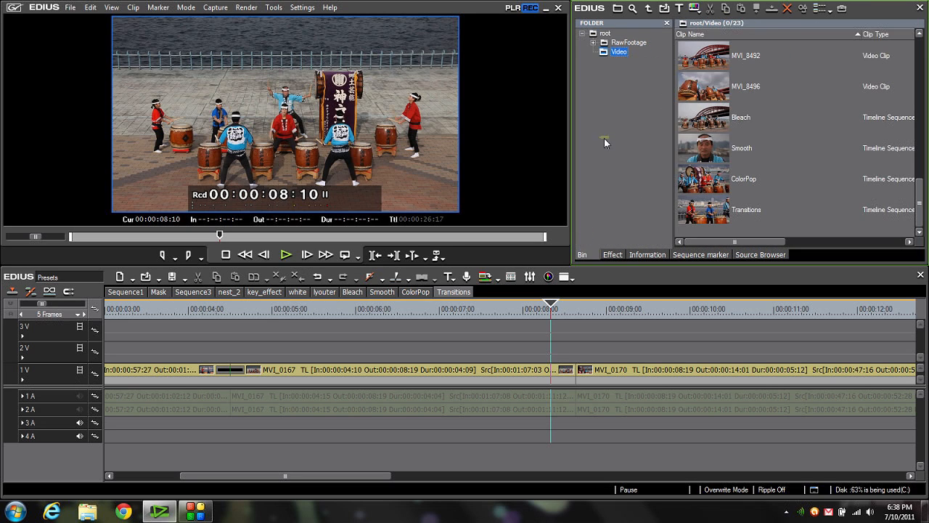
{"action": "left_click", "coordinate": [606, 33]}
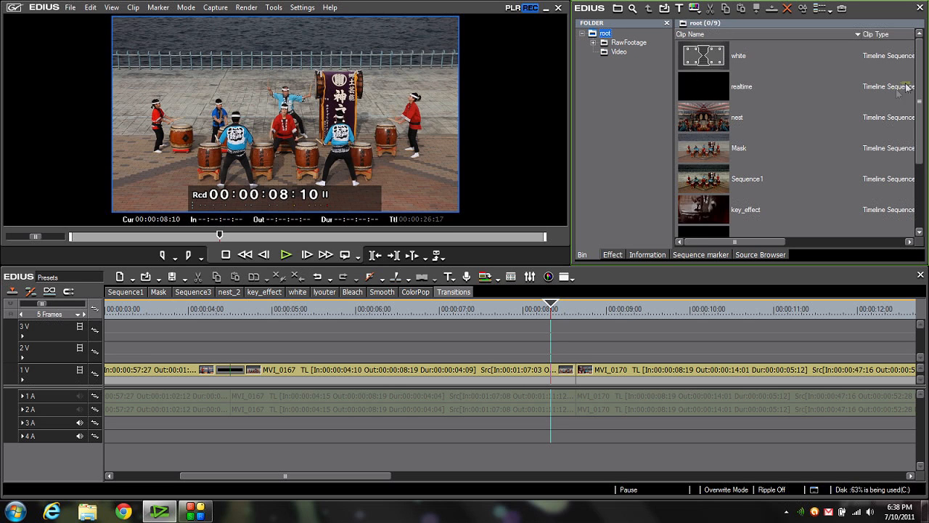
{"action": "scroll", "coordinate": [915, 91], "scroll_direction": "down", "scroll_amount": 3}
{"action": "left_click", "coordinate": [748, 209]}
{"action": "left_click_drag", "start_coordinate": [748, 209], "coordinate": [521, 346]}
{"action": "scroll", "coordinate": [522, 347], "scroll_direction": "down", "scroll_amount": 2}
{"action": "left_click_drag", "start_coordinate": [672, 352], "coordinate": [411, 353]}
- Play the timeline across the white matte from 00:00:08:05, then delete the matte clip from track 2V
{"action": "left_click", "coordinate": [446, 306]}
{"action": "key", "text": "space"}
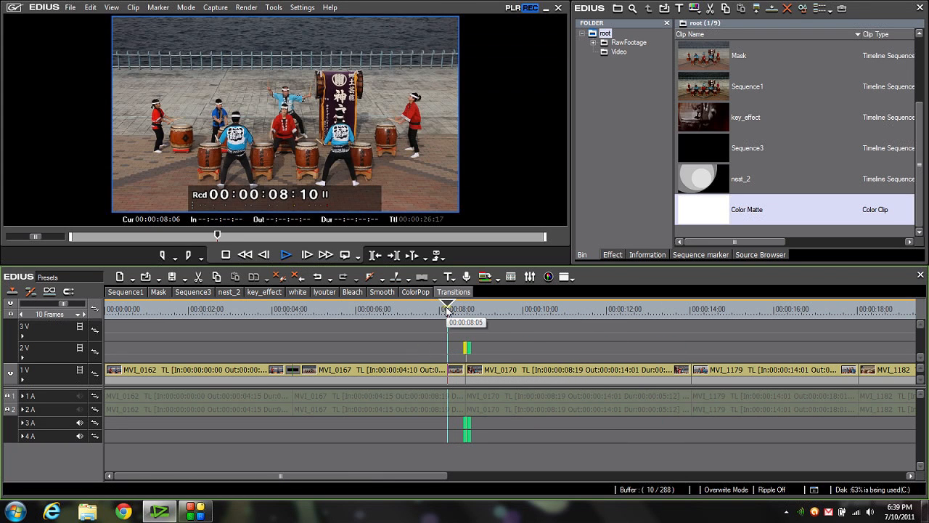
{"action": "left_click", "coordinate": [448, 311]}
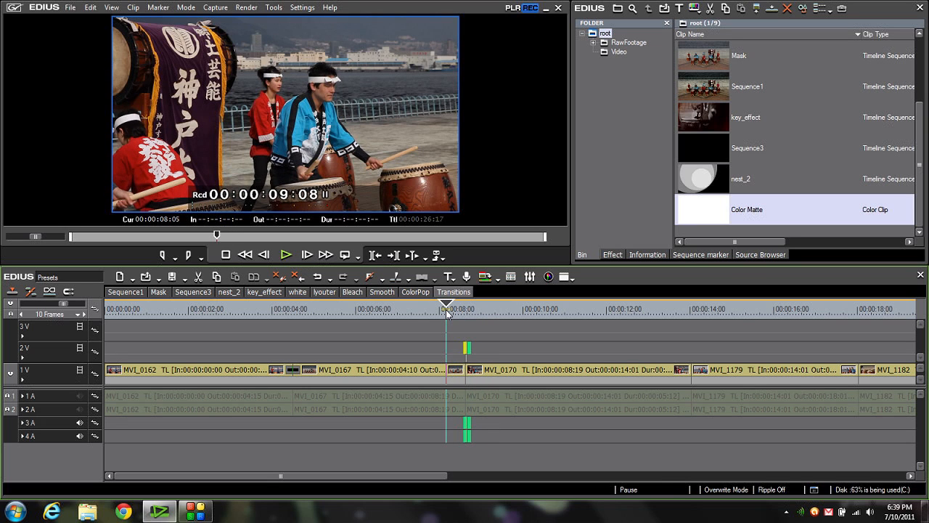
{"action": "key", "text": "space"}
{"action": "key", "text": "space"}
{"action": "left_click_drag", "start_coordinate": [452, 326], "coordinate": [479, 355]}
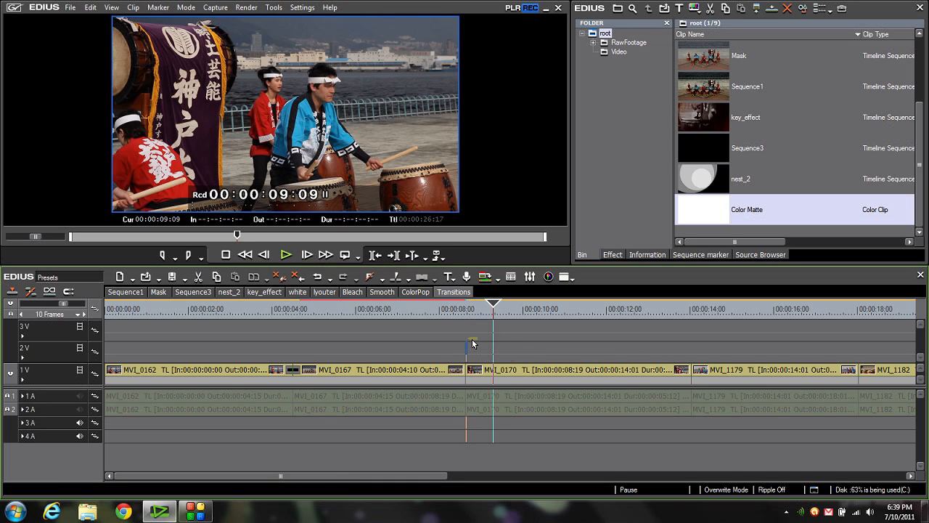
{"action": "key", "text": "Delete"}
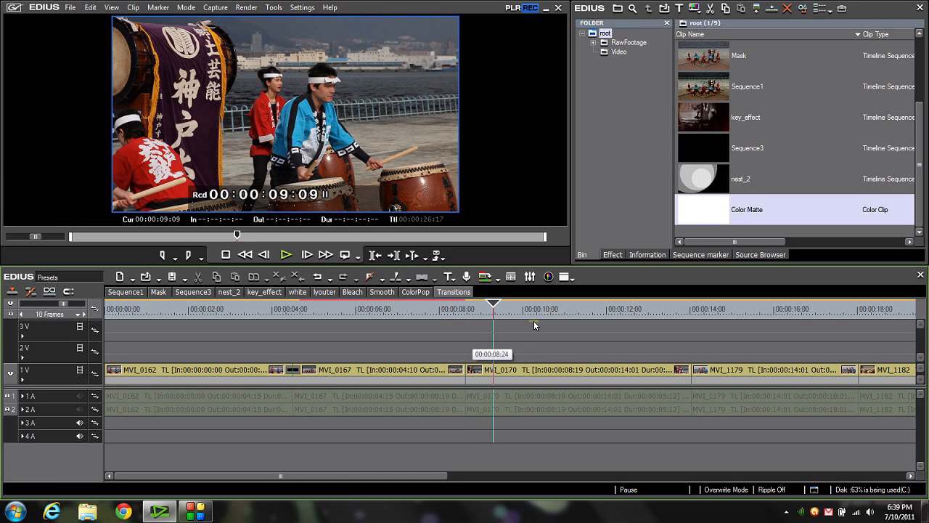
- Apply the Alpha Custom Map transition to the cut between MVI_0167 and MVI_0170
{"action": "left_click", "coordinate": [613, 257]}
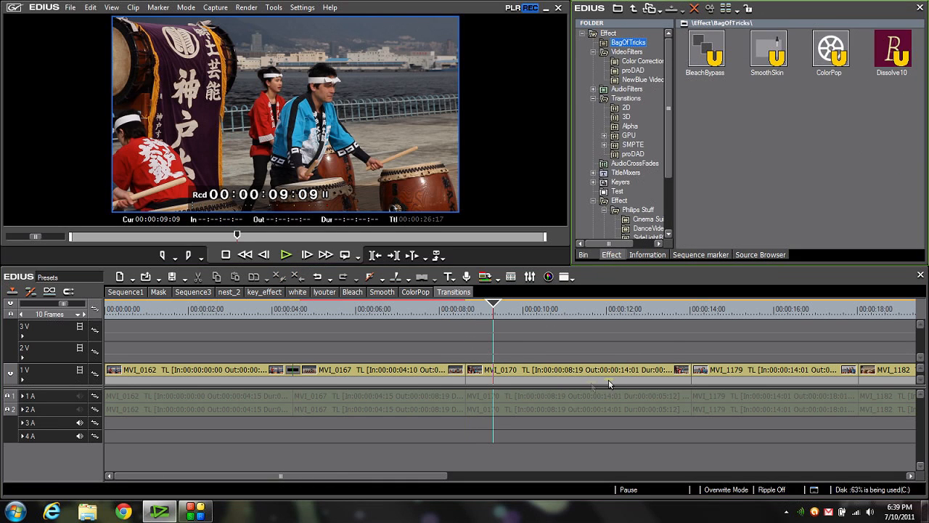
{"action": "left_click", "coordinate": [623, 127]}
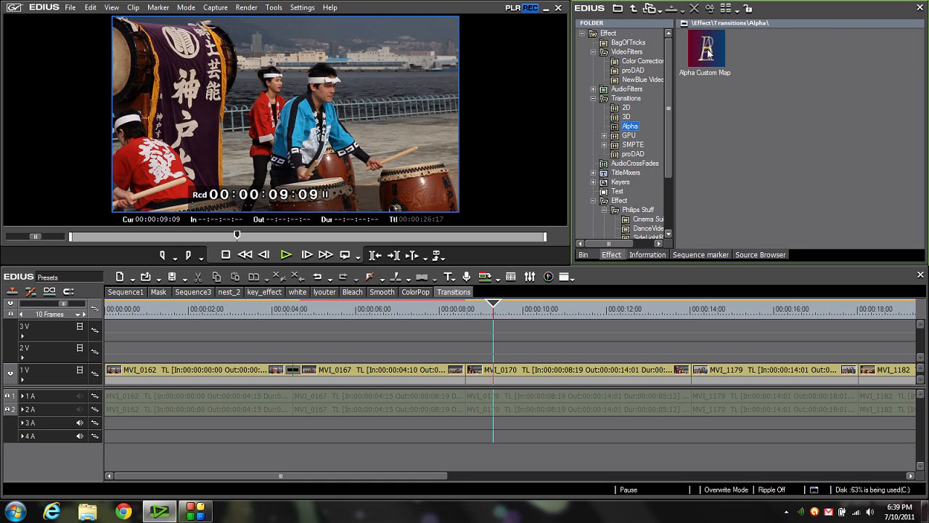
{"action": "left_click_drag", "start_coordinate": [708, 53], "coordinate": [463, 375]}
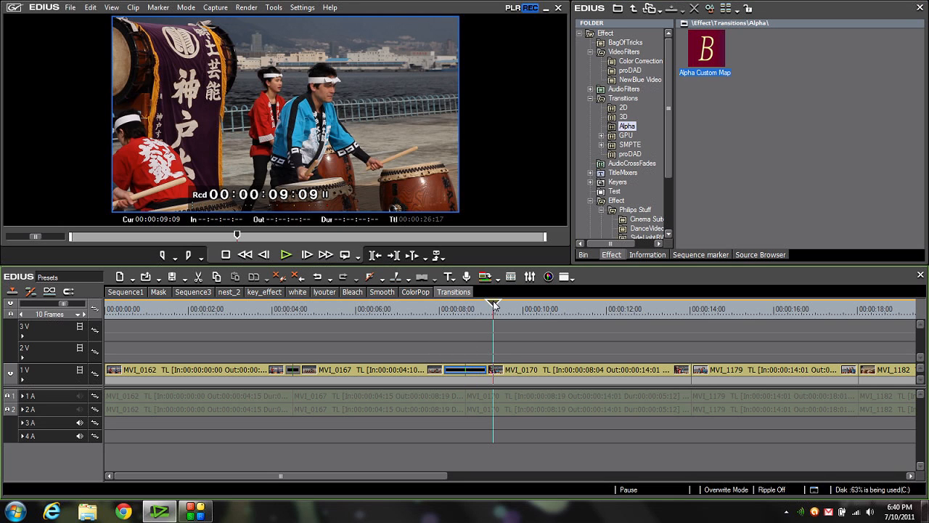
- Trim the start of the Alpha Custom Map transition to 00:00:08:16, three frames before the cut
{"action": "left_click_drag", "start_coordinate": [494, 305], "coordinate": [467, 310]}
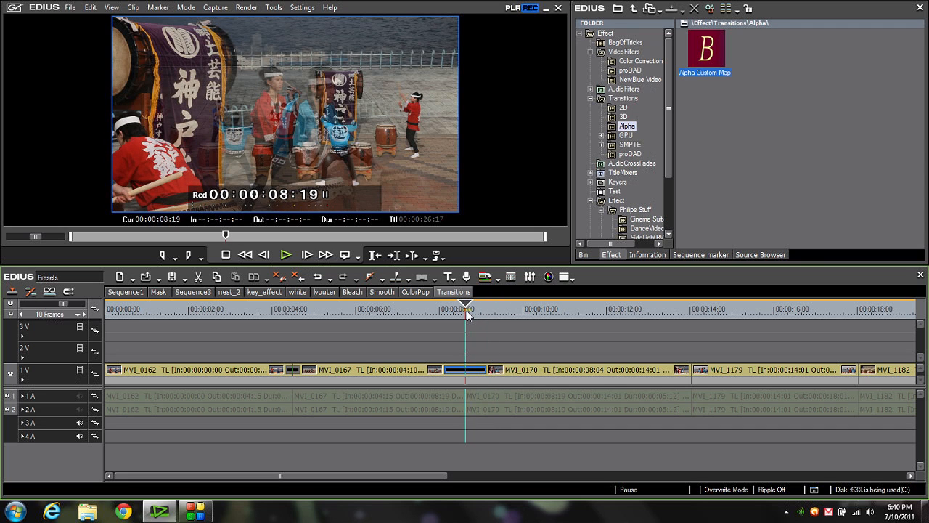
{"action": "scroll", "coordinate": [469, 314], "scroll_direction": "up", "scroll_amount": 2}
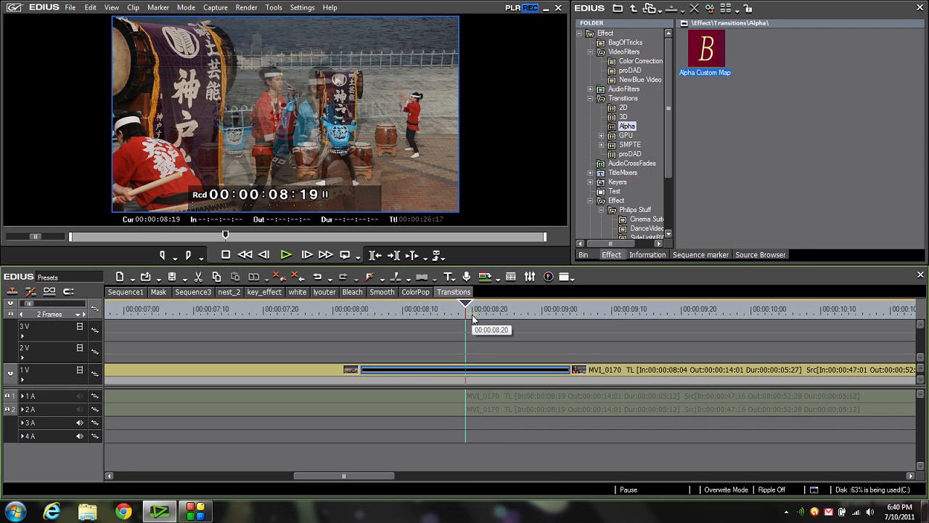
{"action": "key", "text": "Left"}
{"action": "key", "text": "Left"}
{"action": "key", "text": "Left"}
{"action": "left_click_drag", "start_coordinate": [369, 377], "coordinate": [445, 374]}
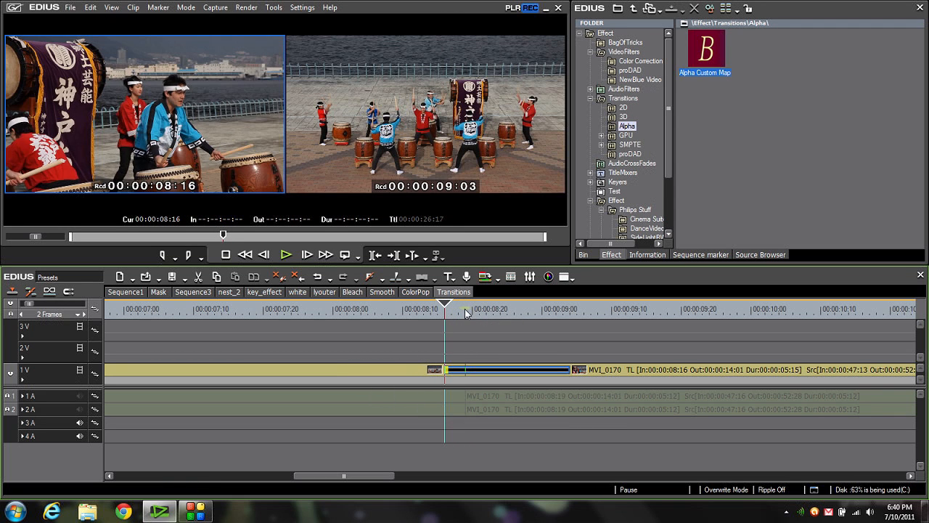
- Trim the end of the Alpha Custom Map transition to 00:00:08:22, three frames after the cut
{"action": "left_click", "coordinate": [465, 310]}
{"action": "key", "text": "Right"}
{"action": "key", "text": "Right"}
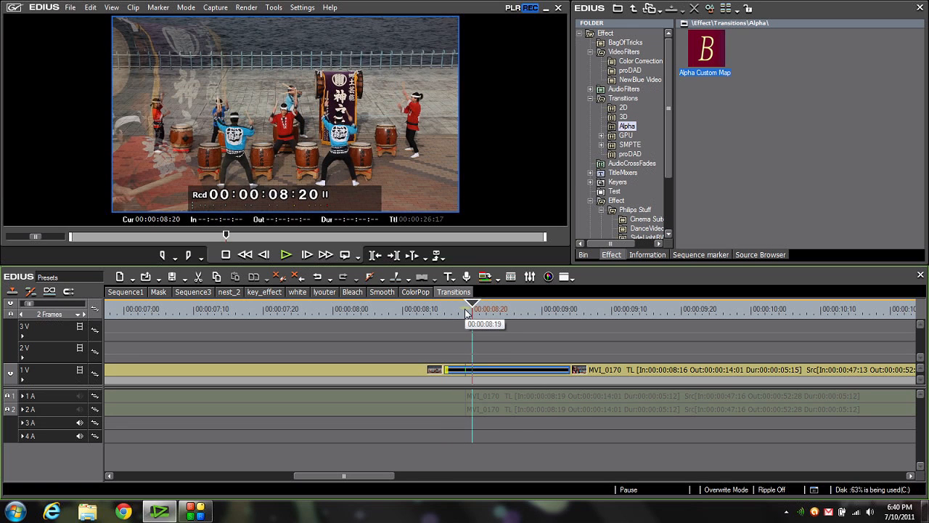
{"action": "key", "text": "Right"}
{"action": "left_click_drag", "start_coordinate": [571, 375], "coordinate": [462, 372]}
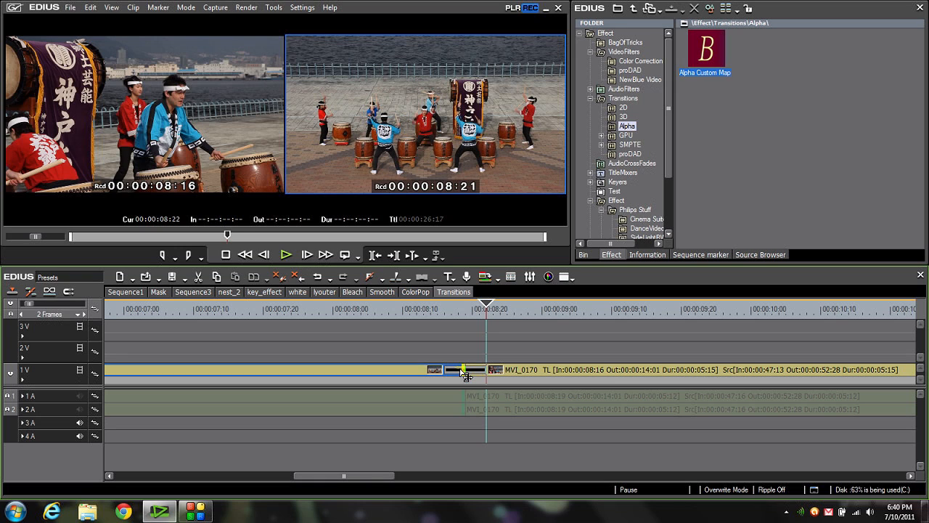
- Set the Alpha Custom Map transition's Sharpness to -99 and its Acceleration to 100
{"action": "left_click", "coordinate": [647, 255]}
{"action": "left_click", "coordinate": [643, 109]}
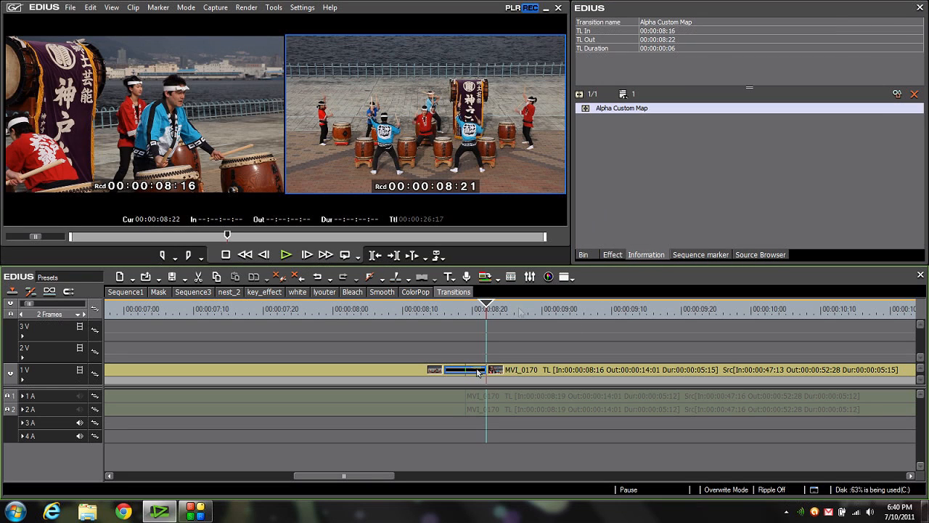
{"action": "double_click", "coordinate": [638, 108]}
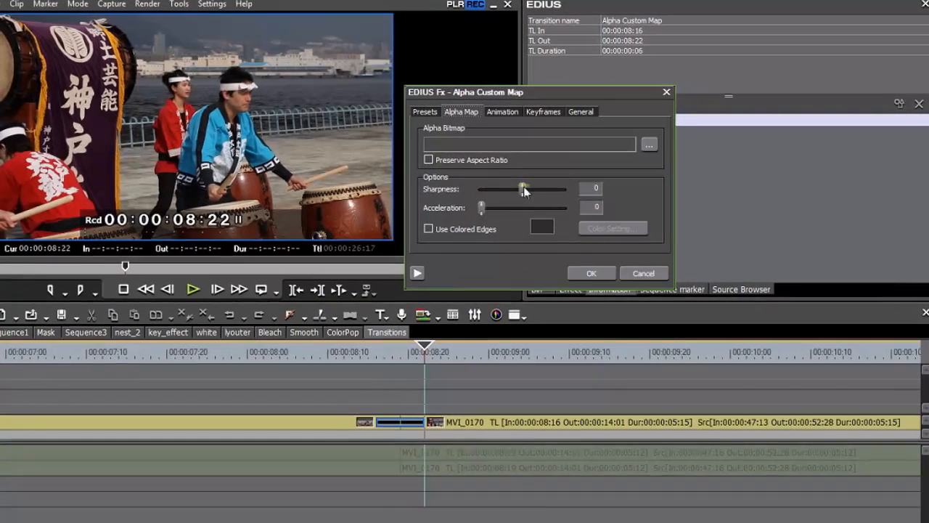
{"action": "left_click_drag", "start_coordinate": [571, 168], "coordinate": [535, 169]}
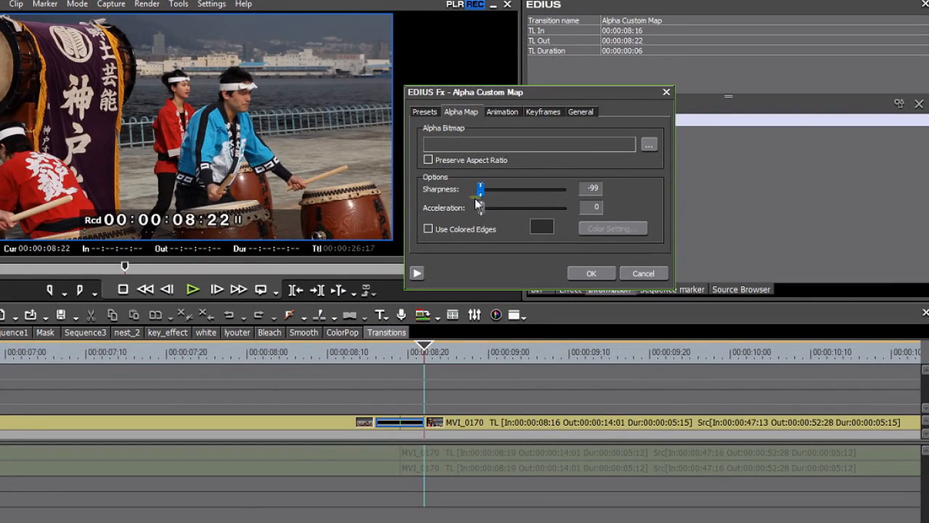
{"action": "left_click_drag", "start_coordinate": [480, 209], "coordinate": [585, 217]}
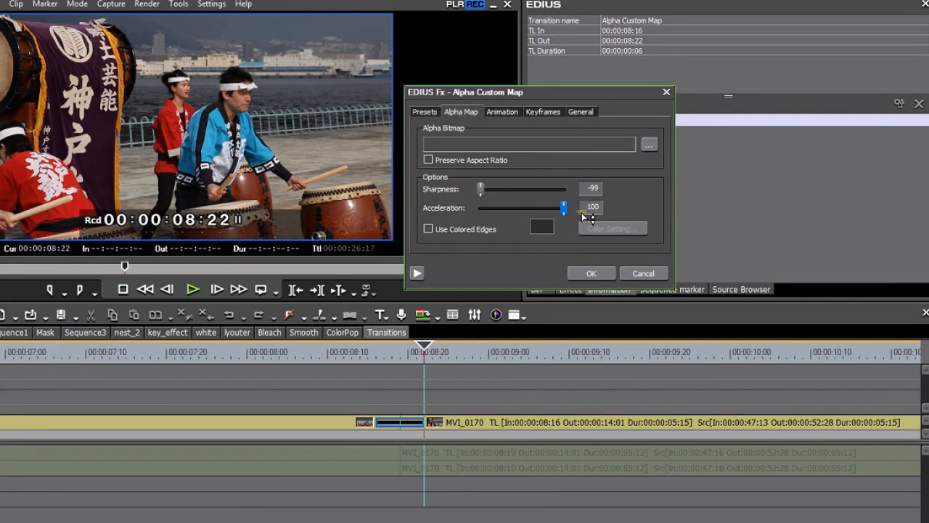
- Enable colored edges for the transition with white as the edge color, and apply the settings
{"action": "left_click", "coordinate": [429, 229]}
{"action": "left_click", "coordinate": [616, 228]}
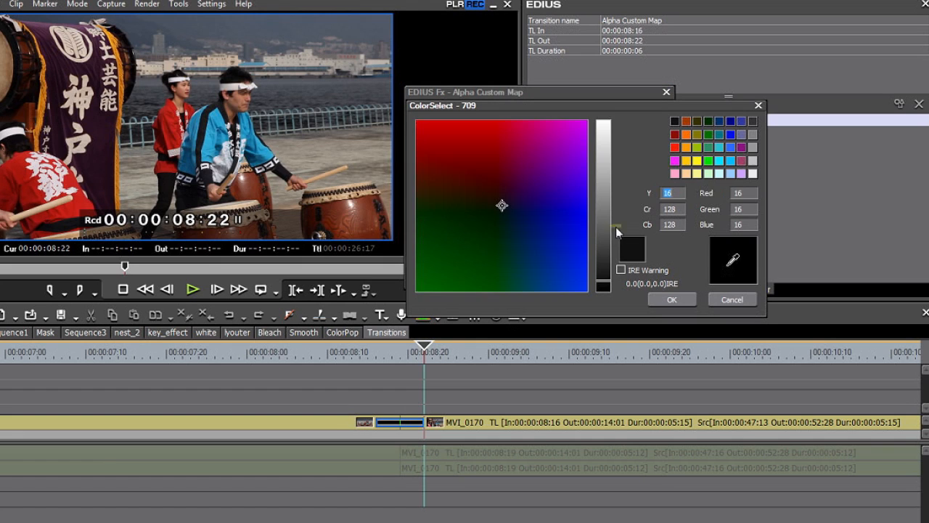
{"action": "left_click", "coordinate": [753, 174]}
{"action": "left_click", "coordinate": [672, 300]}
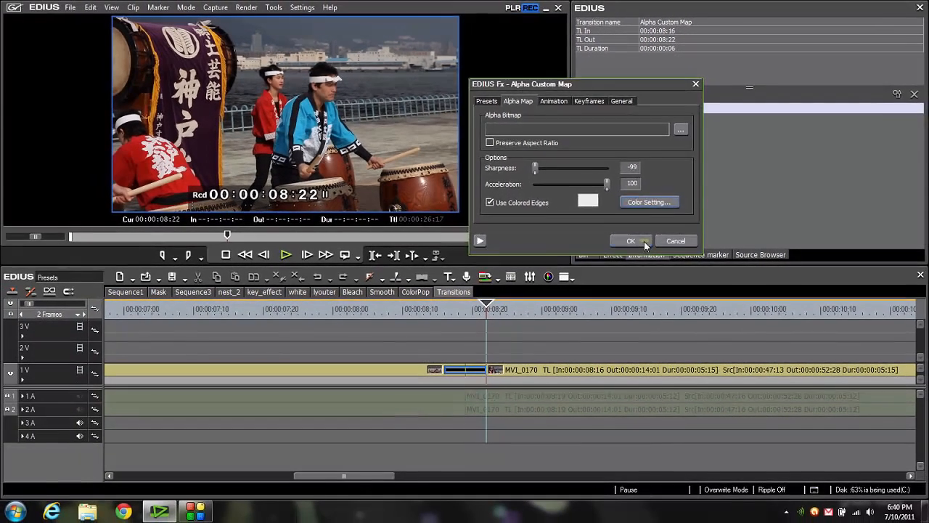
{"action": "left_click", "coordinate": [631, 241]}
- Play the timeline from 00:00:06:14 through the Alpha Custom Map transition and stop at 00:00:09:11
{"action": "left_click", "coordinate": [249, 311]}
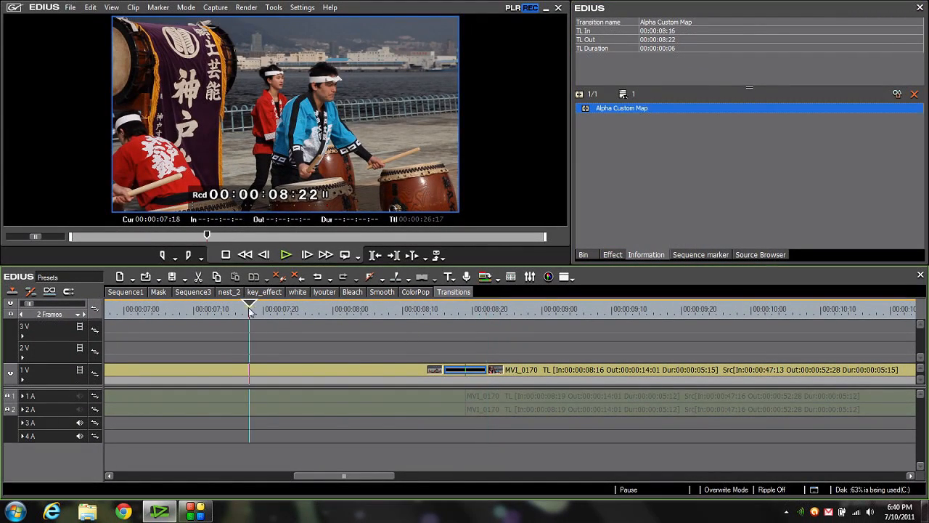
{"action": "scroll", "coordinate": [248, 319], "scroll_direction": "down", "scroll_amount": 2}
{"action": "left_click", "coordinate": [204, 309]}
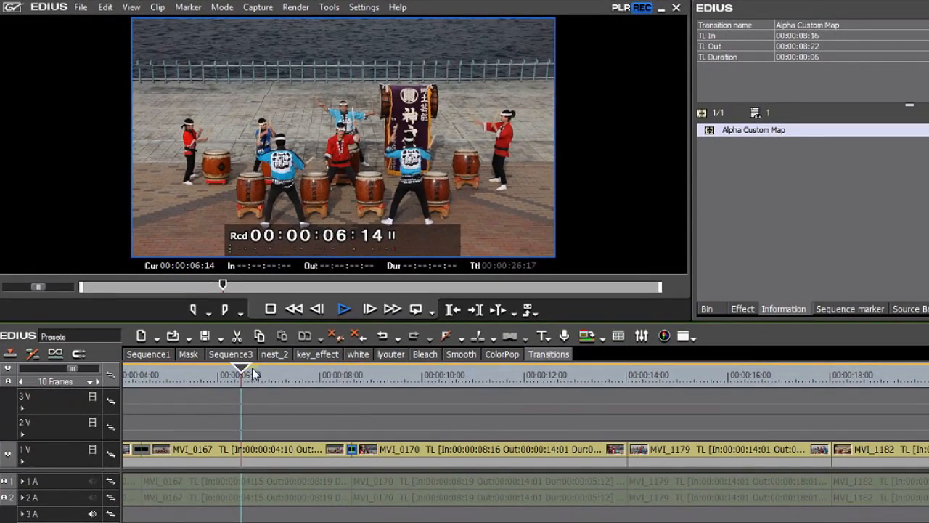
{"action": "key", "text": "space"}
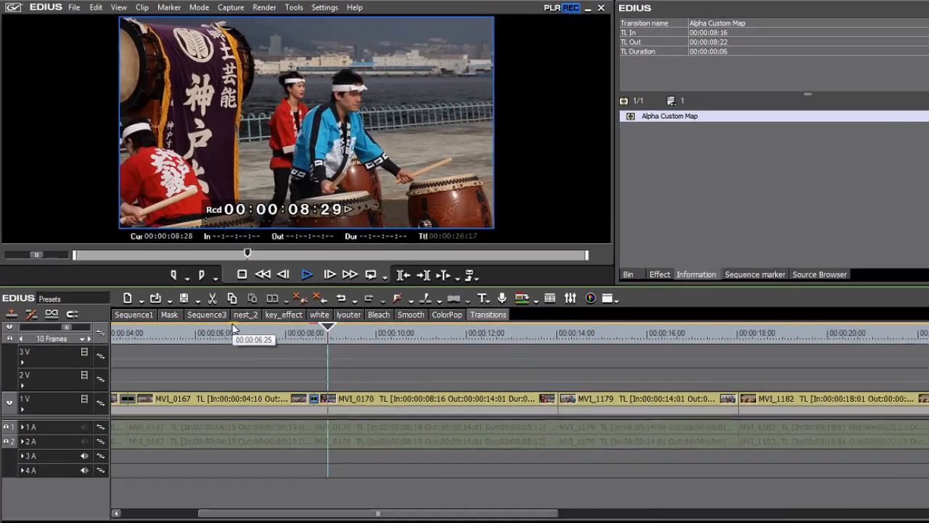
{"action": "key", "text": "space"}
- Save the Alpha Custom Map transition as a current user preset and move it from the Alpha transitions into the BagOfTricks folder
{"action": "left_click", "coordinate": [629, 109]}
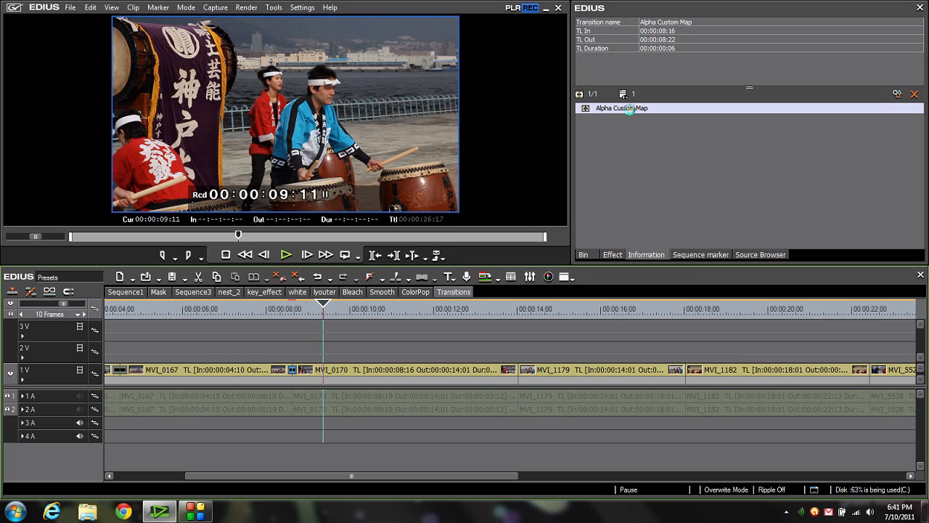
{"action": "right_click", "coordinate": [629, 109]}
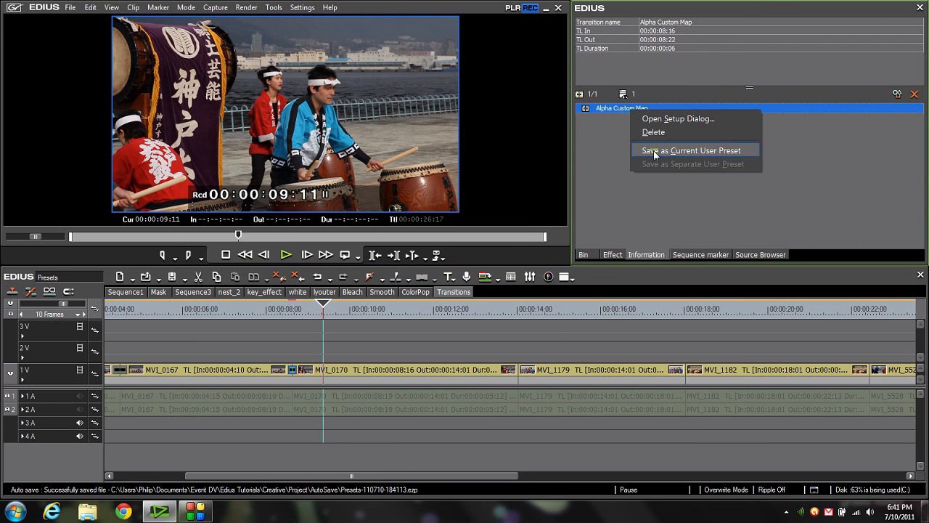
{"action": "left_click", "coordinate": [655, 152]}
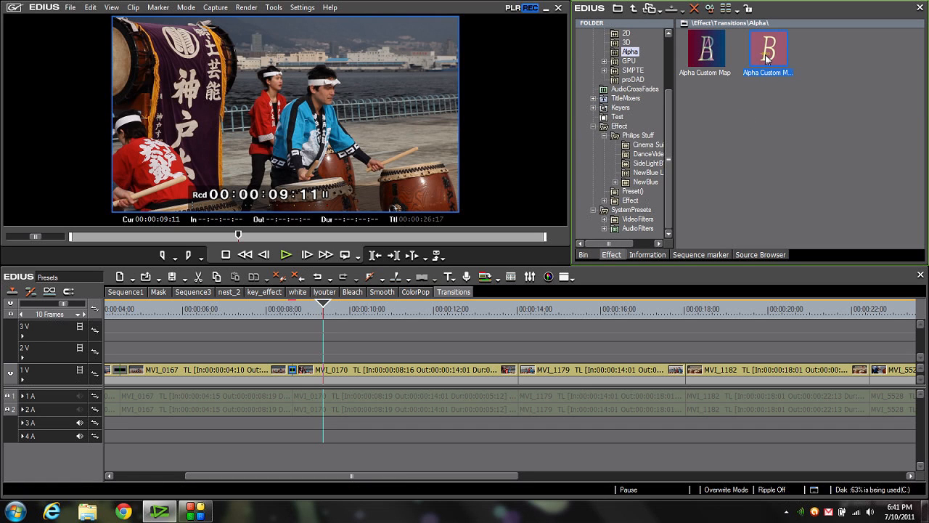
{"action": "left_click_drag", "start_coordinate": [768, 58], "coordinate": [645, 55]}
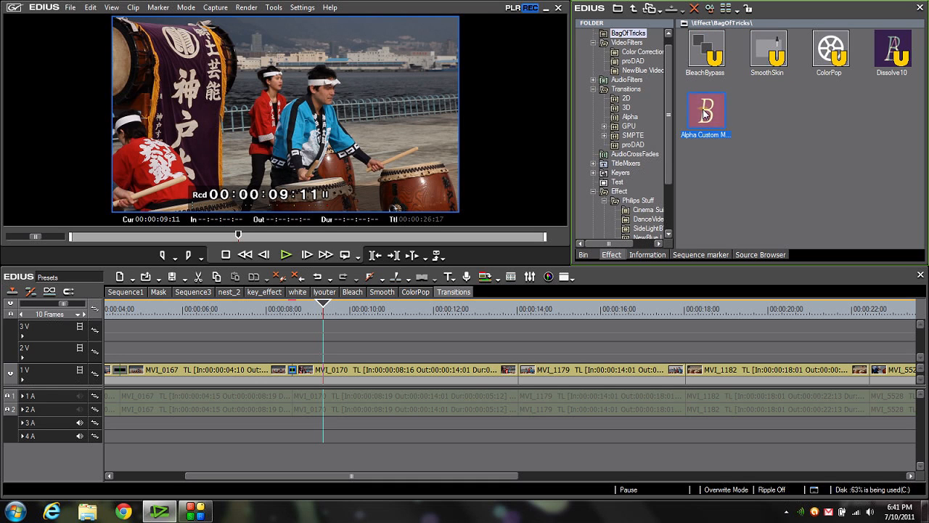
- Rename the saved Alpha Custom Map preset as WhiteFlash
{"action": "type", "text": "WhiteFlash"}
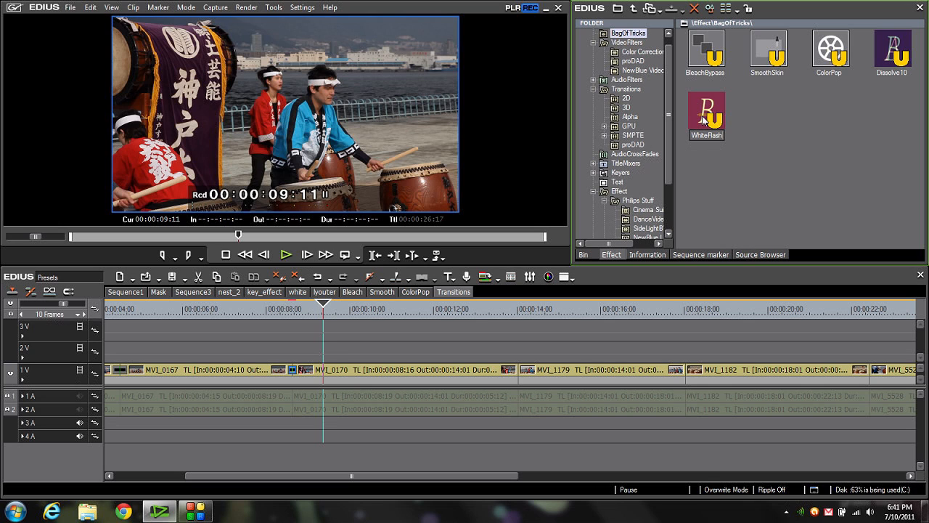
{"action": "key", "text": "Return"}
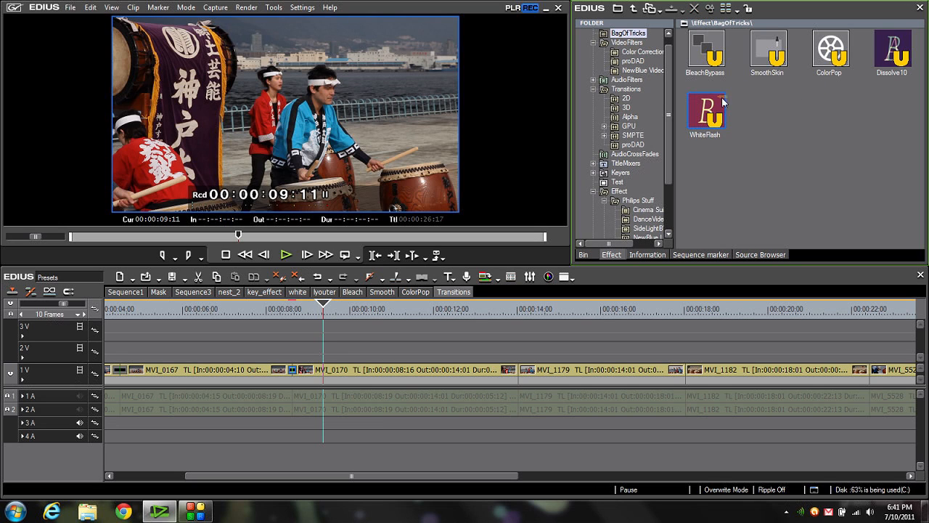
- Switch the timeline to the nest_2 sequence
{"action": "left_click_drag", "start_coordinate": [670, 100], "coordinate": [669, 83]}
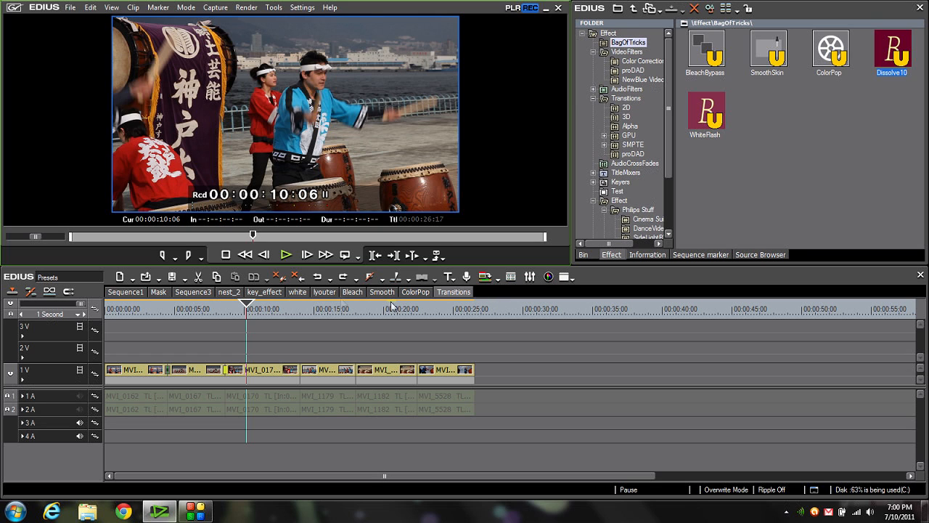
{"action": "left_click", "coordinate": [231, 293]}
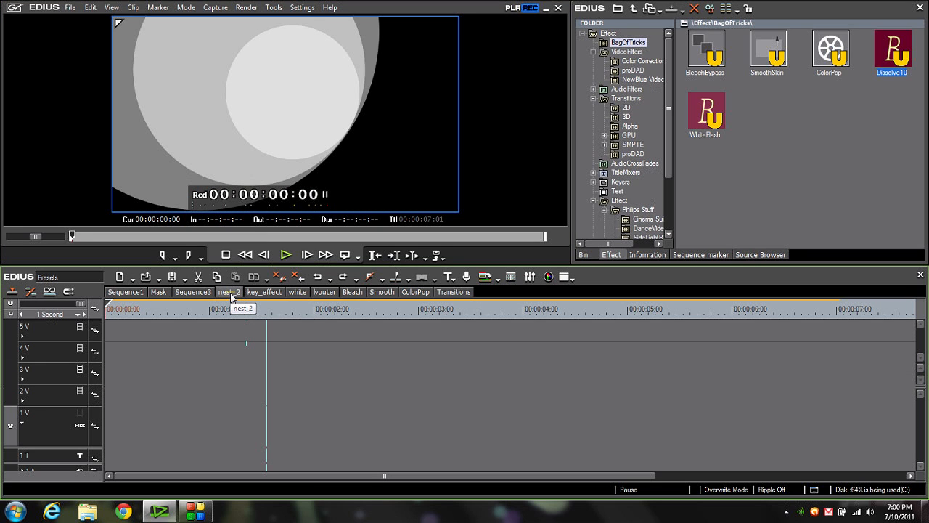
- Compare the nest_2 circle layers by hiding and restoring video tracks 4V and 3V
{"action": "left_click", "coordinate": [80, 350]}
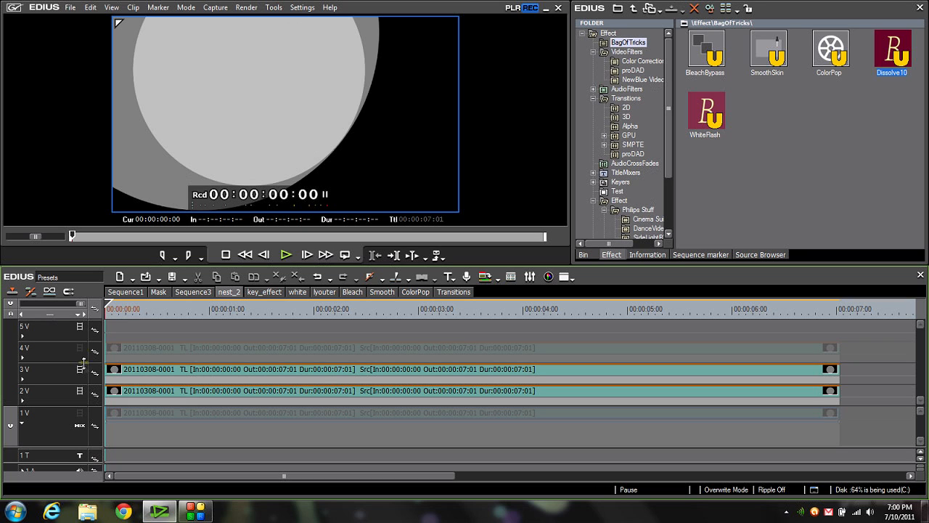
{"action": "left_click", "coordinate": [82, 371]}
{"action": "left_click", "coordinate": [81, 371]}
{"action": "left_click", "coordinate": [80, 350]}
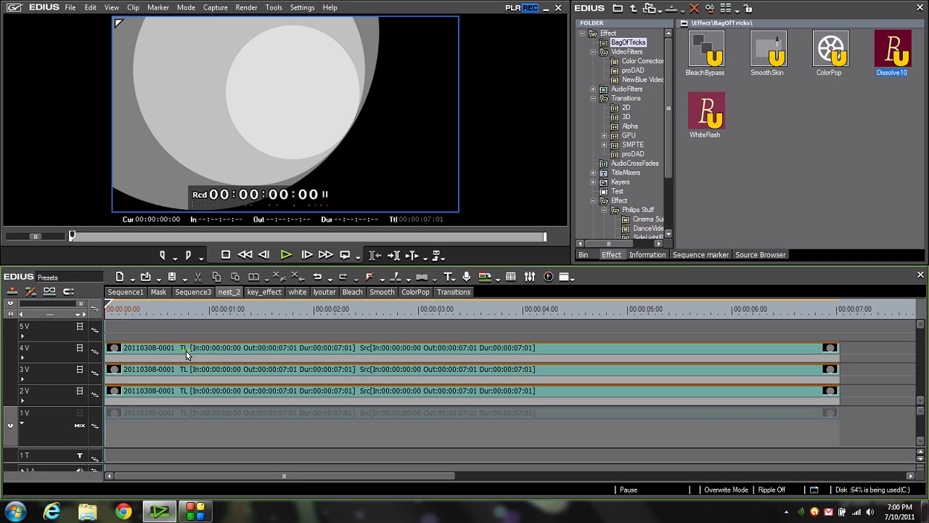
- Open the Layouter settings of the clip on track 4V and scrub through its rotation animation
{"action": "left_click", "coordinate": [187, 349]}
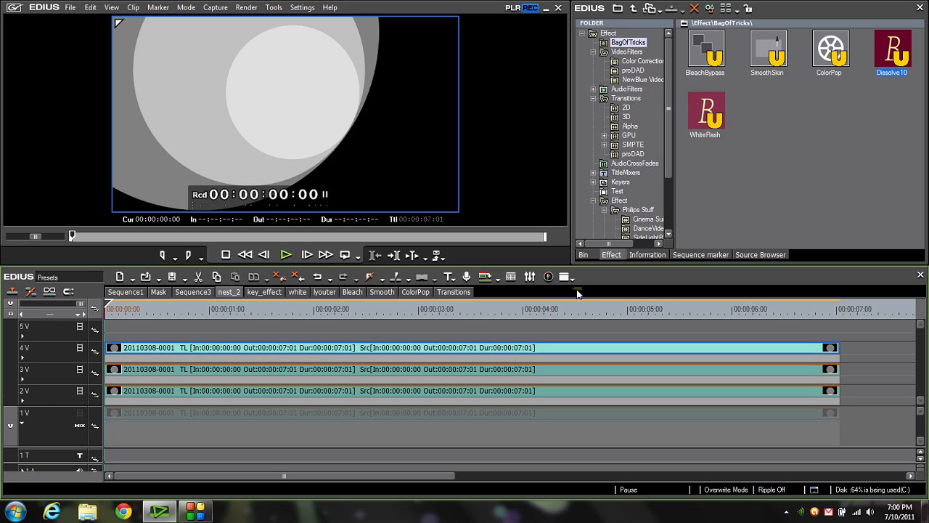
{"action": "left_click", "coordinate": [653, 255]}
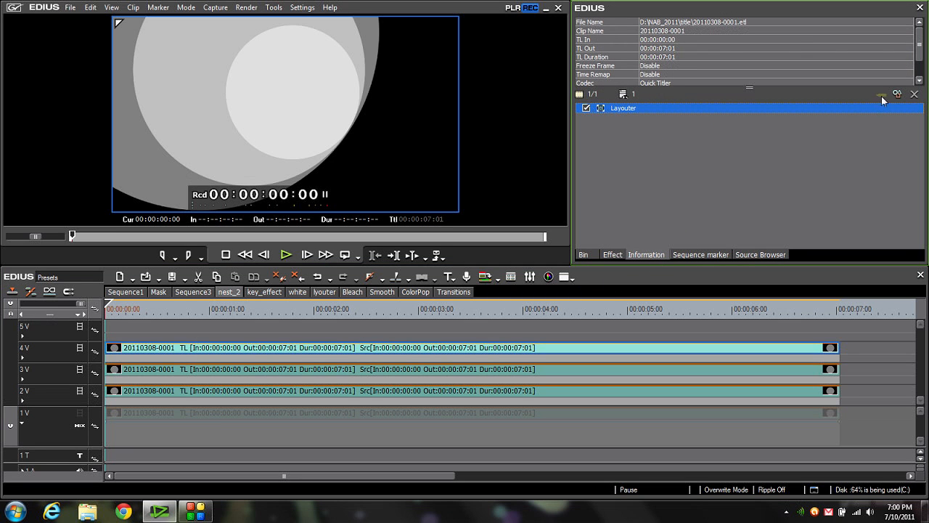
{"action": "left_click", "coordinate": [882, 95]}
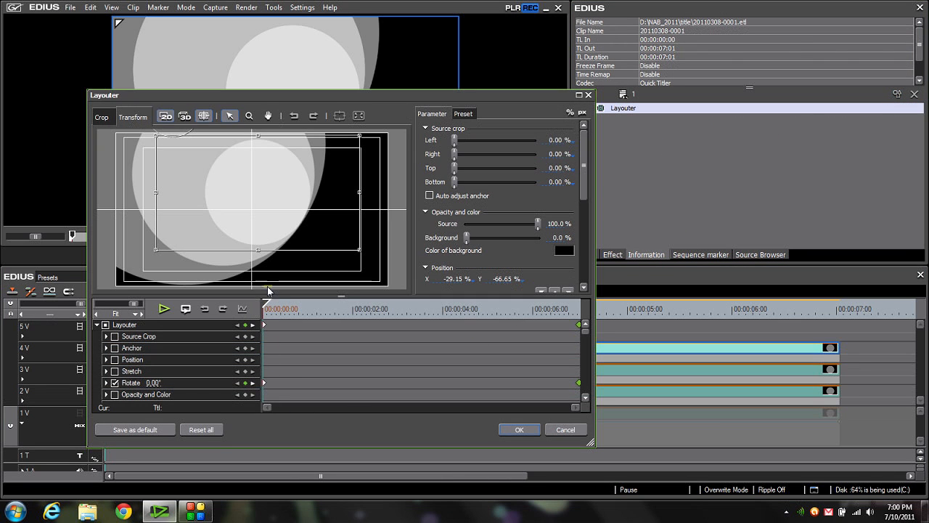
{"action": "left_click", "coordinate": [267, 308]}
{"action": "left_click_drag", "start_coordinate": [267, 308], "coordinate": [354, 299]}
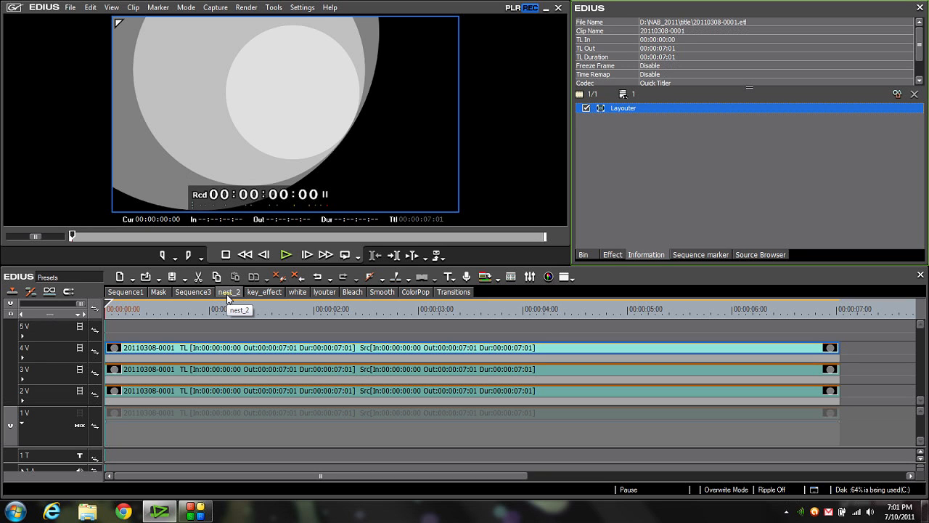
- Locate nest_2 among the bin's sequences and inspect the nest_2 and Sequence1 clips inside the key_effect sequence
{"action": "left_click", "coordinate": [585, 254]}
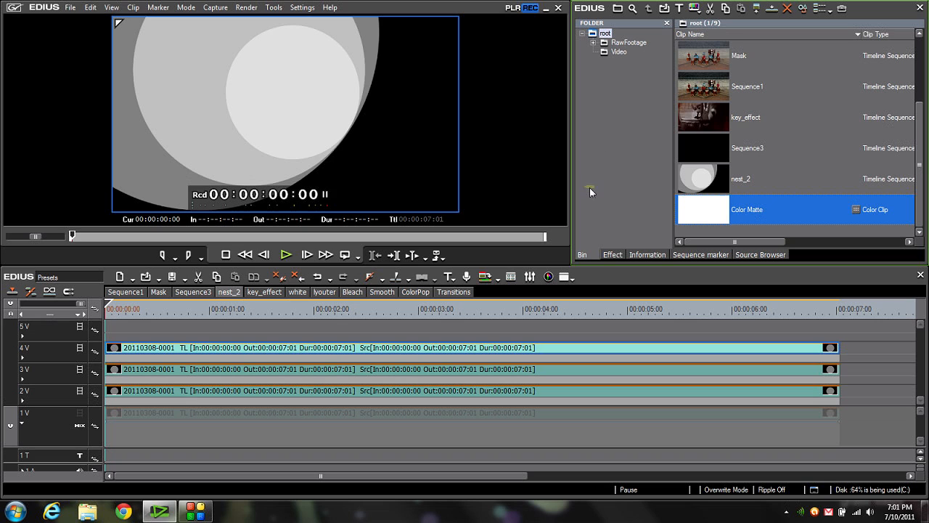
{"action": "left_click", "coordinate": [708, 182]}
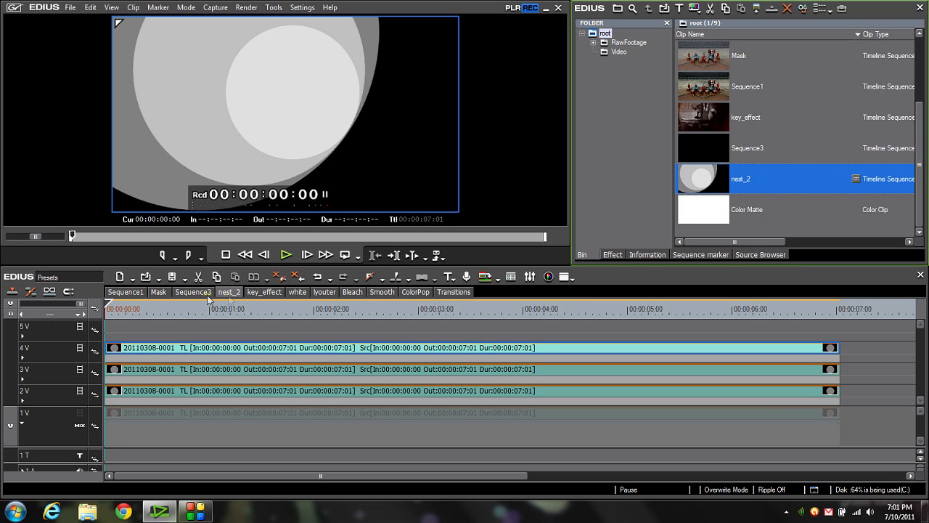
{"action": "left_click", "coordinate": [266, 292]}
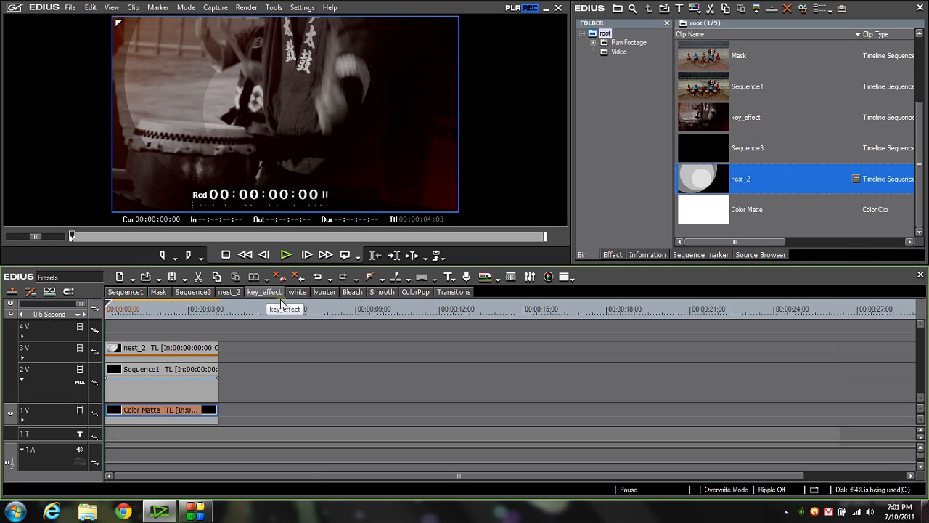
{"action": "left_click", "coordinate": [163, 352]}
{"action": "left_click", "coordinate": [160, 370]}
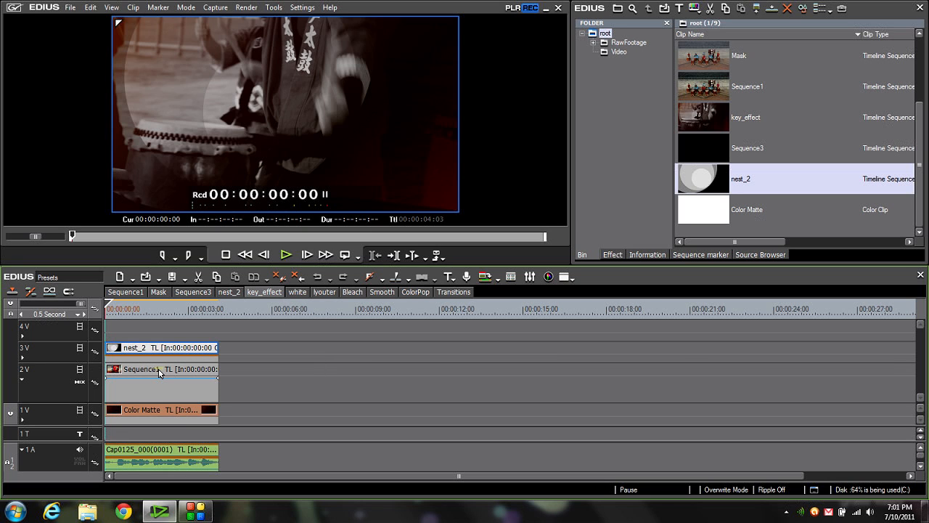
- Open Sequence1, scrub near the start of its timeline, and return to the key_effect sequence
{"action": "left_click", "coordinate": [125, 292]}
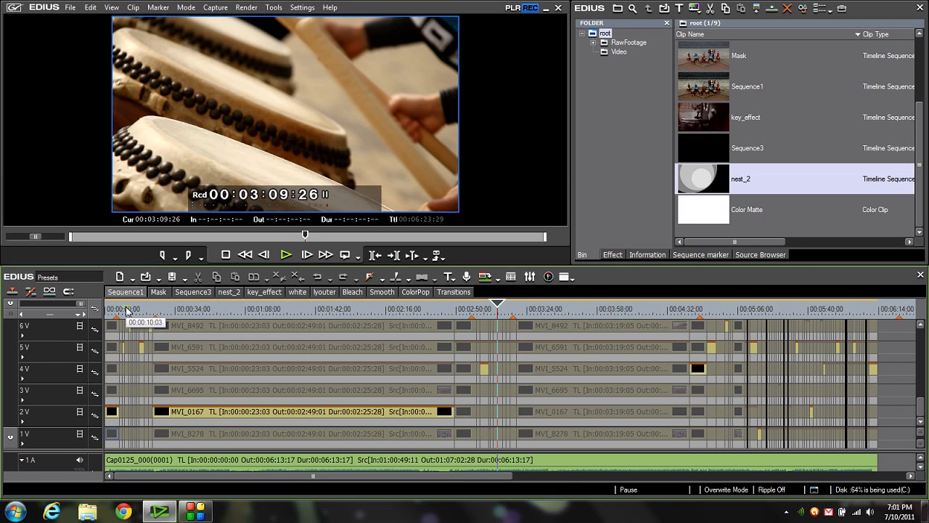
{"action": "left_click_drag", "start_coordinate": [126, 311], "coordinate": [139, 313]}
{"action": "left_click", "coordinate": [256, 294]}
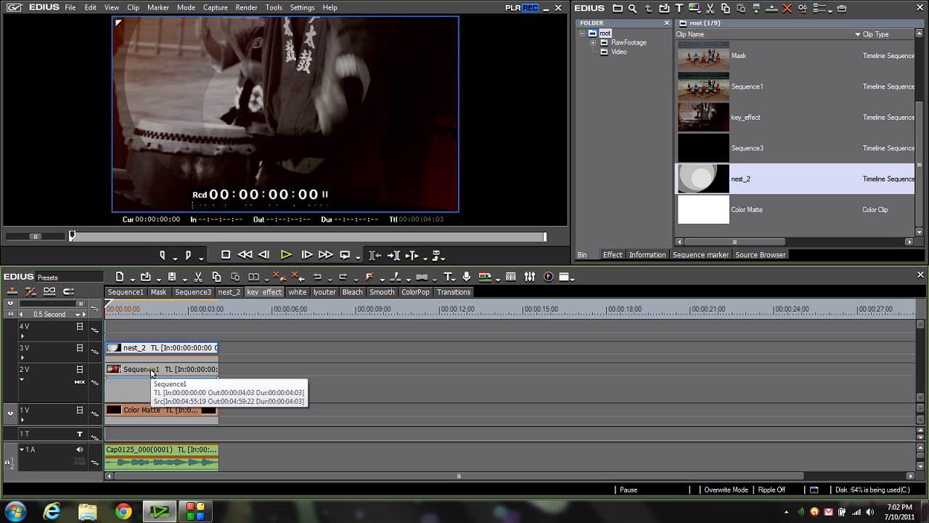
- Examine the key_effect layers by hiding and restoring tracks 3V and 2V, and scrub the full composite to 00:00:04:03
{"action": "left_click", "coordinate": [84, 352]}
{"action": "left_click", "coordinate": [81, 371]}
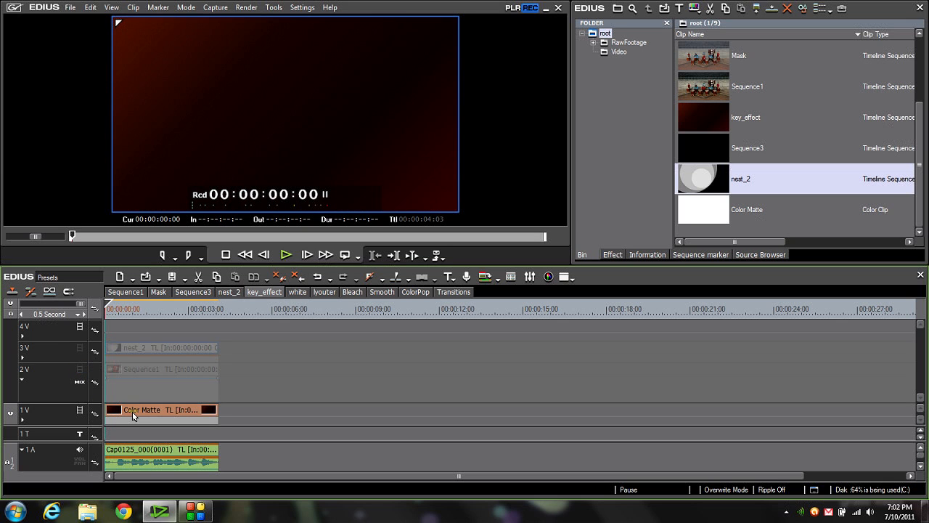
{"action": "left_click", "coordinate": [79, 370]}
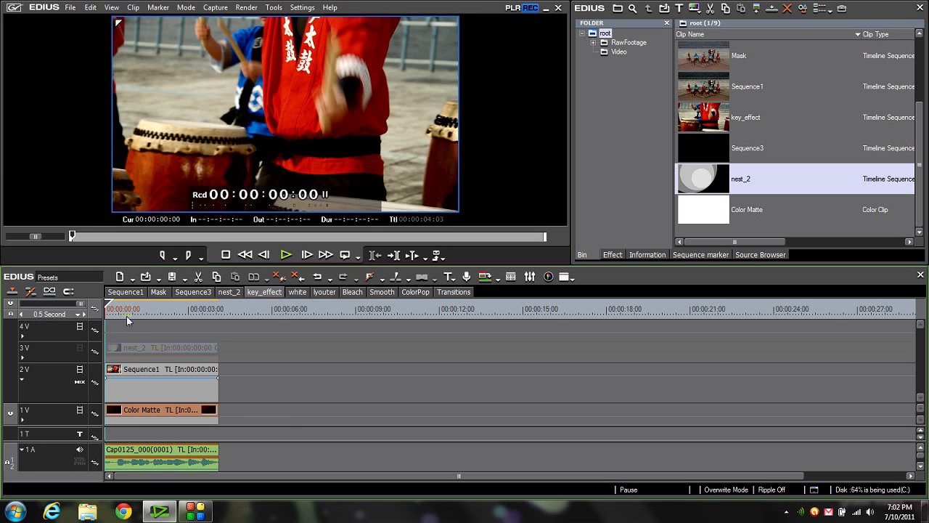
{"action": "left_click", "coordinate": [123, 310]}
{"action": "left_click_drag", "start_coordinate": [127, 311], "coordinate": [81, 350]}
{"action": "left_click", "coordinate": [82, 348]}
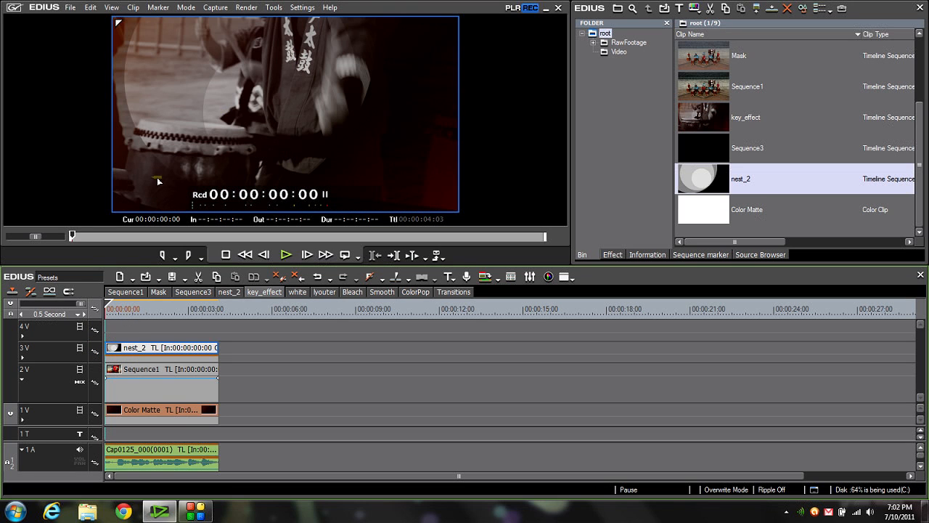
{"action": "left_click", "coordinate": [115, 307]}
{"action": "left_click_drag", "start_coordinate": [115, 304], "coordinate": [220, 292]}
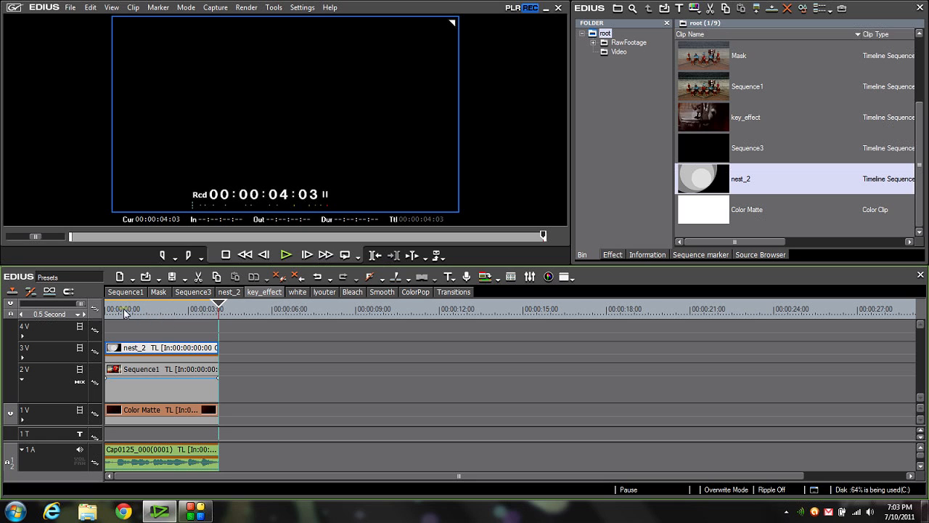
- Create a new sequence and name it Final
{"action": "left_click", "coordinate": [118, 280]}
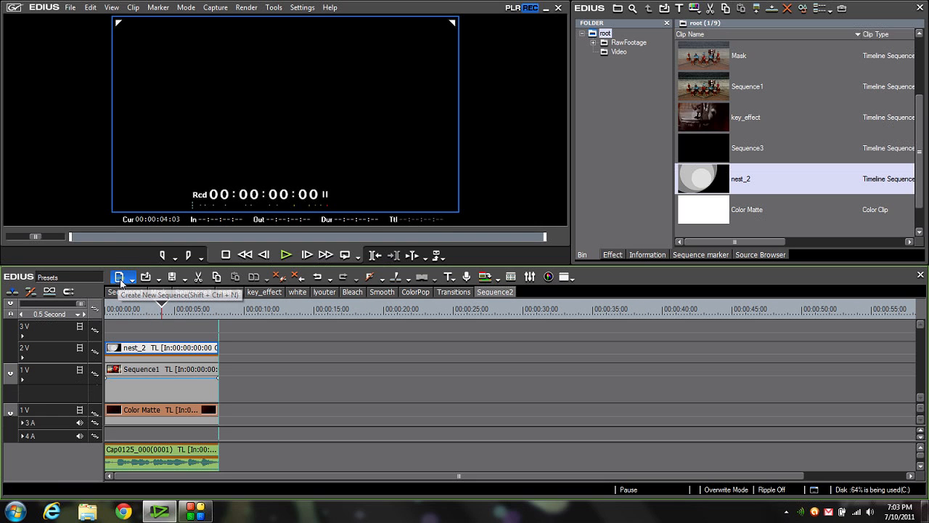
{"action": "right_click", "coordinate": [499, 294]}
{"action": "left_click", "coordinate": [498, 323]}
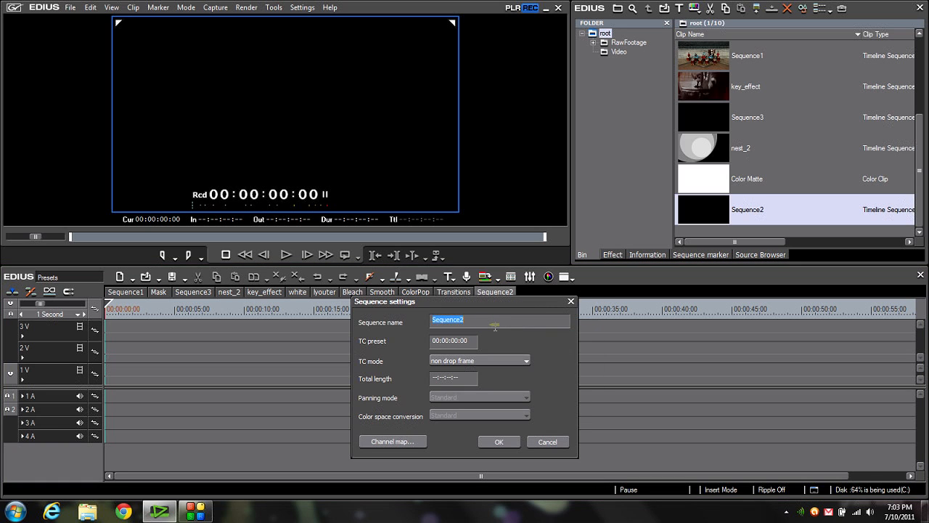
{"action": "type", "text": "Final"}
{"action": "key", "text": "Return"}
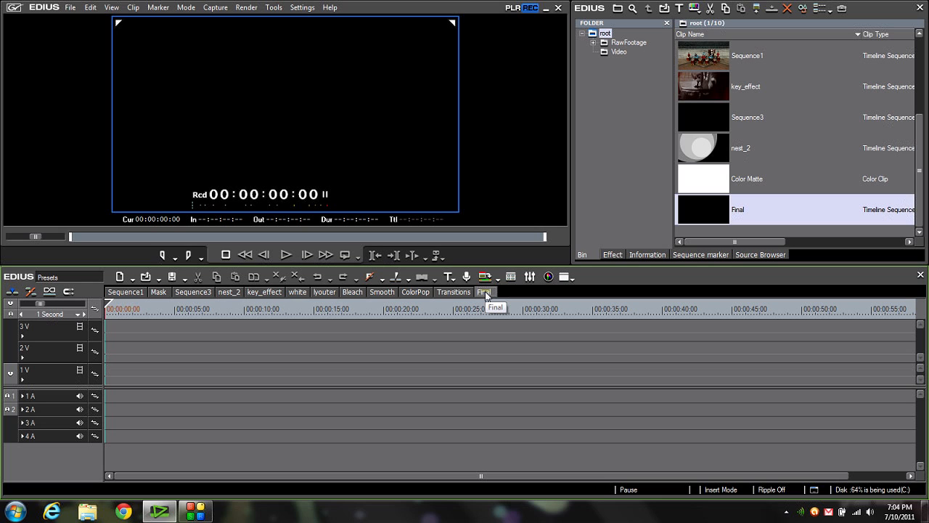
- Place the key_effect sequence at the start of track 1V and Sequence1 directly after it
{"action": "left_click_drag", "start_coordinate": [705, 85], "coordinate": [133, 370]}
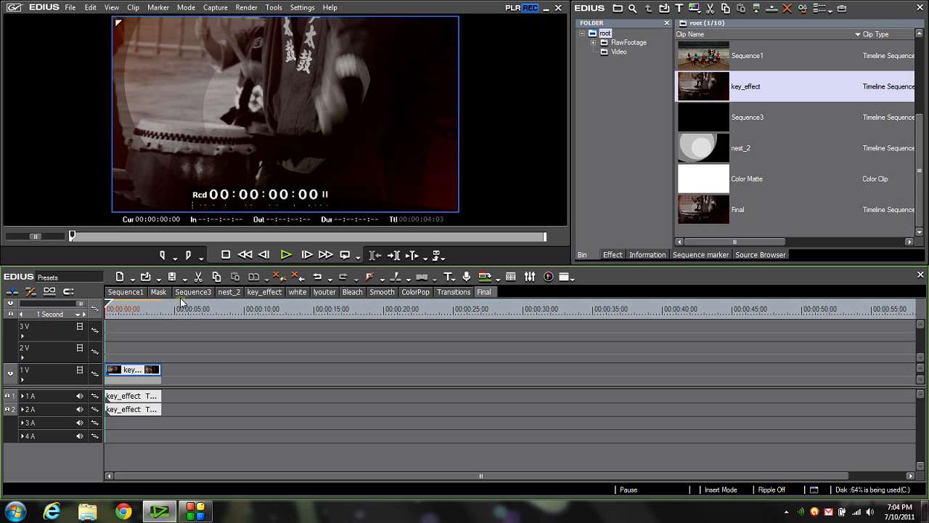
{"action": "left_click_drag", "start_coordinate": [714, 58], "coordinate": [181, 370]}
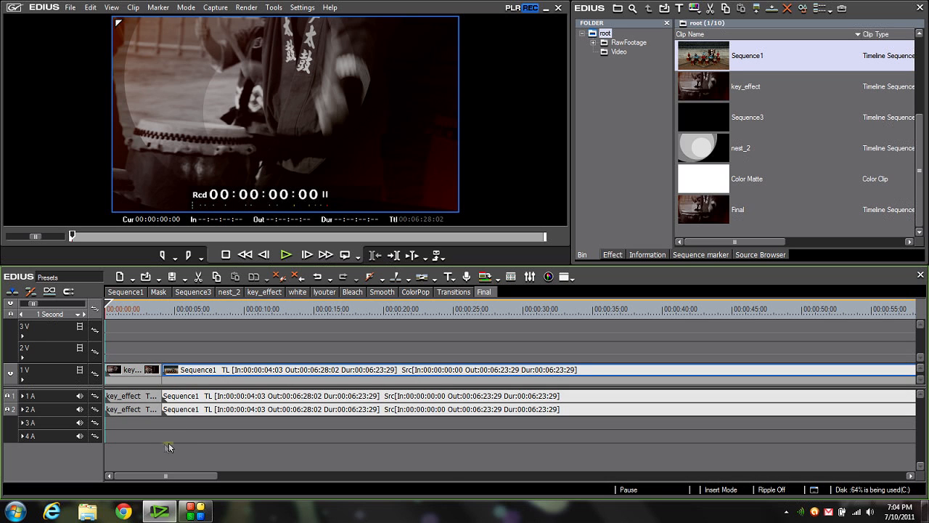
- Cut the Sequence1 clip at 00:01:13:24 and delete the portion after the cut
{"action": "key", "text": "ctrl+0"}
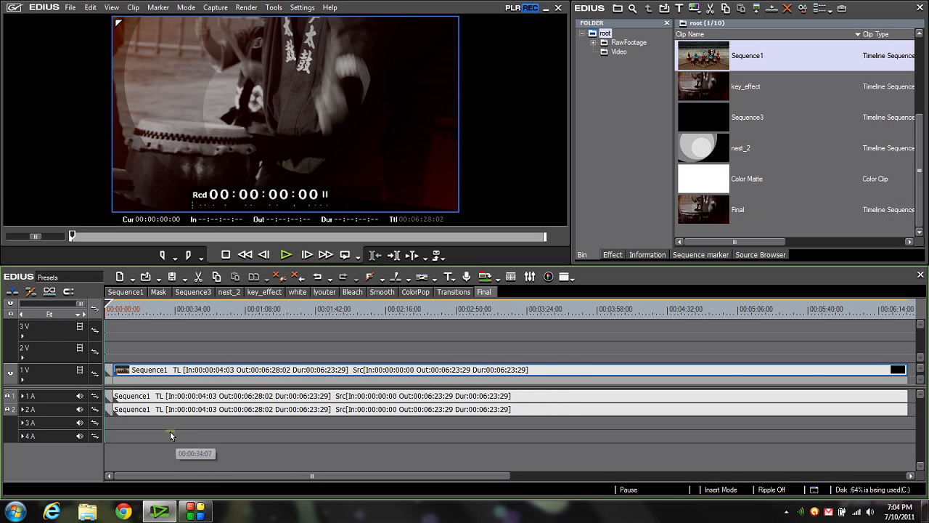
{"action": "left_click_drag", "start_coordinate": [169, 310], "coordinate": [257, 319]}
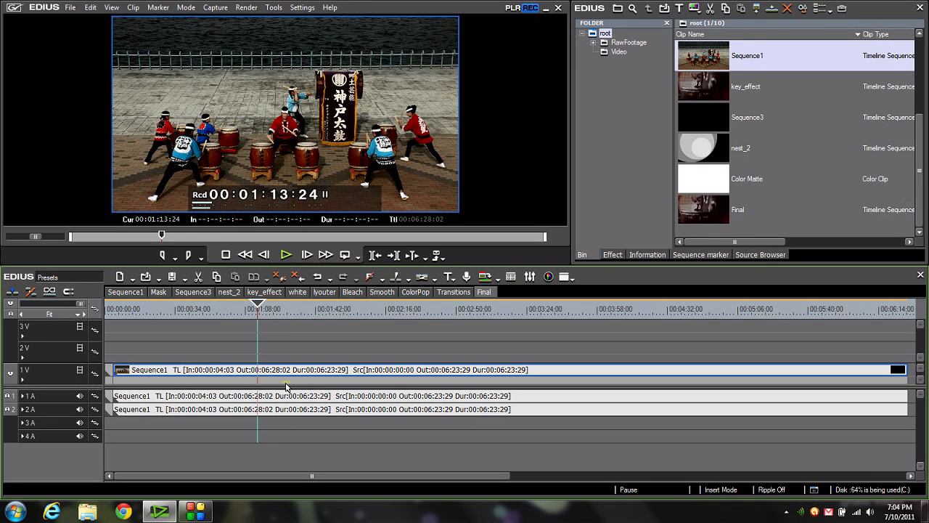
{"action": "key", "text": "c"}
{"action": "key", "text": "Delete"}
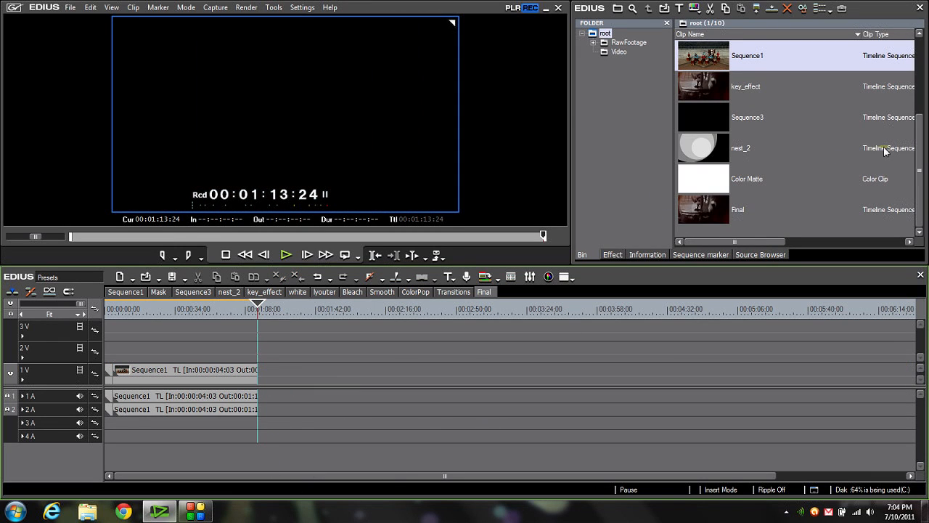
- Place the Mask sequence directly after the Sequence1 clip on track 1V and return the playhead to the timeline start
{"action": "left_click_drag", "start_coordinate": [921, 156], "coordinate": [925, 126]}
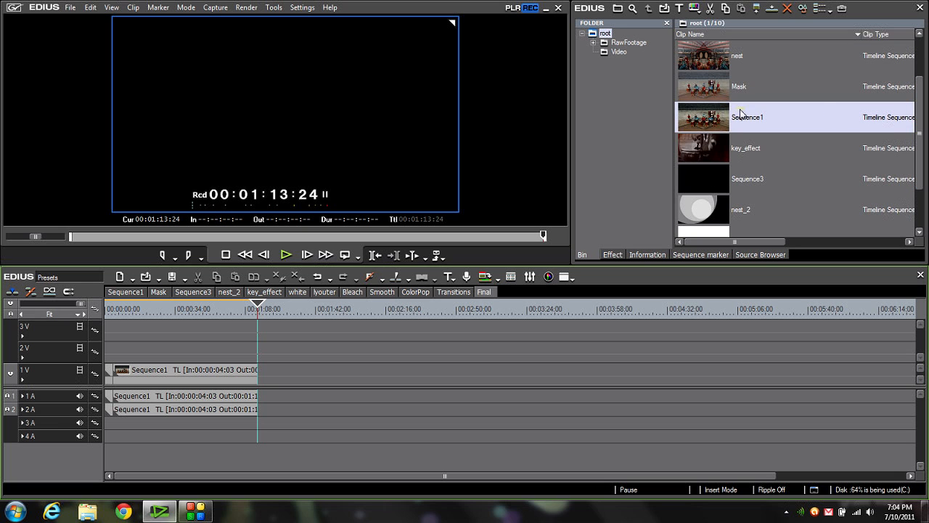
{"action": "left_click_drag", "start_coordinate": [702, 89], "coordinate": [253, 369]}
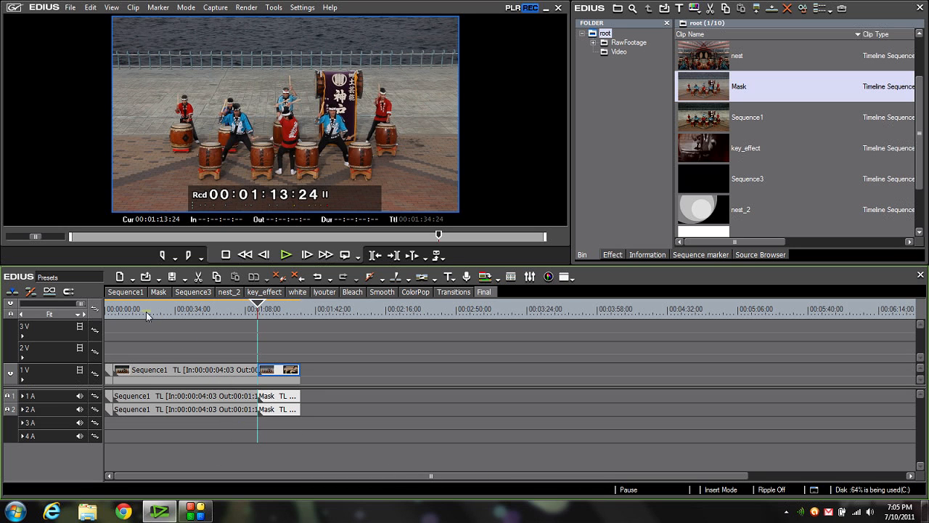
{"action": "left_click_drag", "start_coordinate": [111, 300], "coordinate": [100, 299]}
{"action": "scroll", "coordinate": [113, 307], "scroll_direction": "up", "scroll_amount": 1}
{"action": "scroll", "coordinate": [112, 308], "scroll_direction": "up", "scroll_amount": 1}
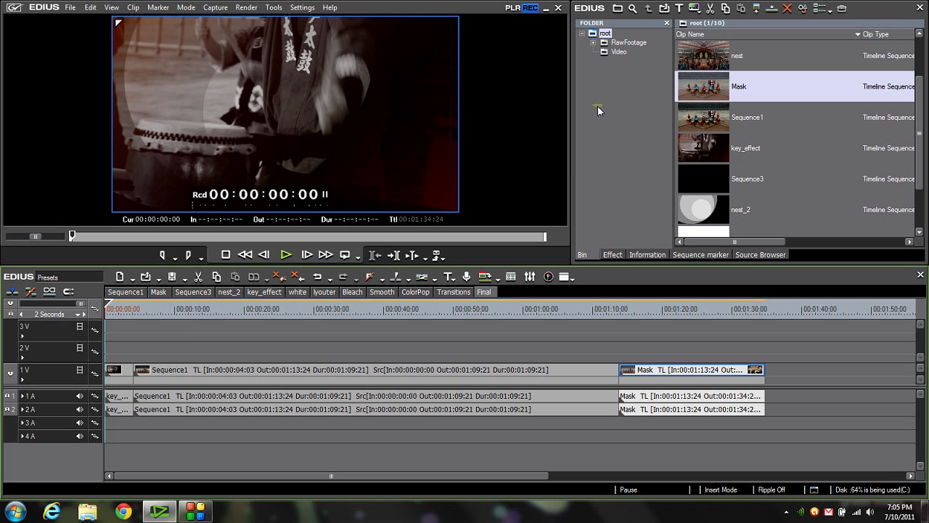
- Select all clips on track 1V and apply the ColorPop preset from BagOfTricks to them
{"action": "left_click", "coordinate": [614, 254]}
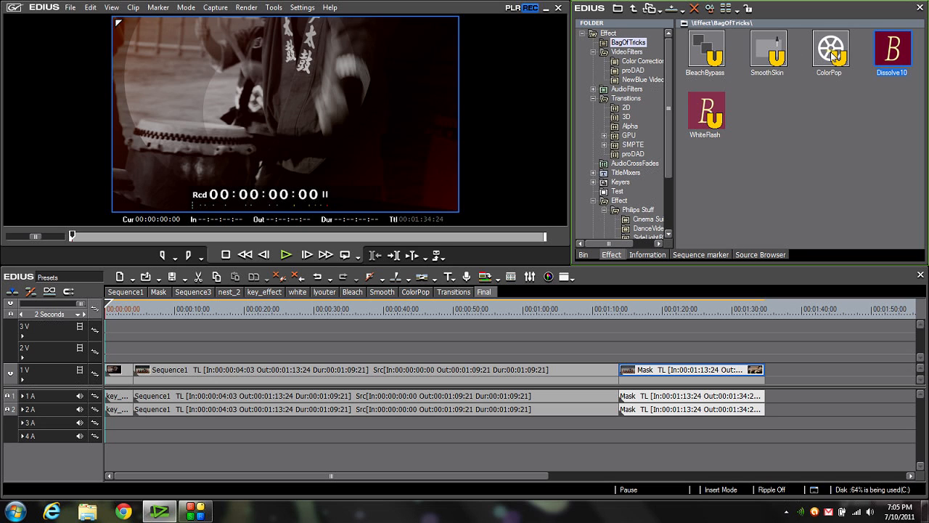
{"action": "left_click_drag", "start_coordinate": [692, 330], "coordinate": [100, 372]}
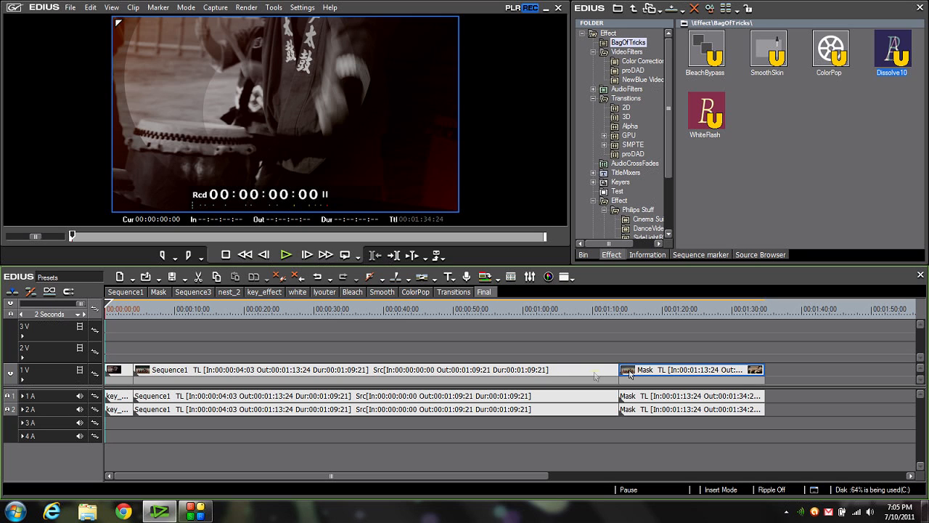
{"action": "left_click_drag", "start_coordinate": [833, 47], "coordinate": [507, 376]}
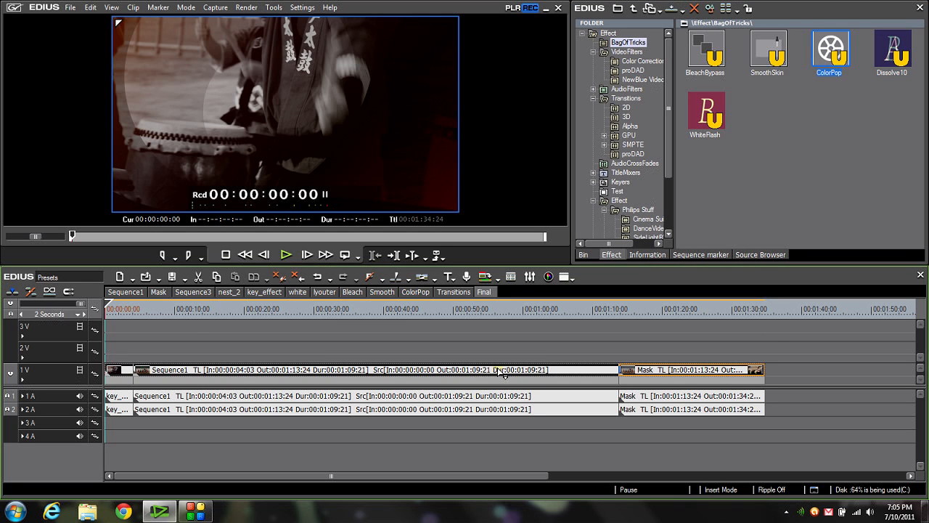
- Undo the ColorPop application and scrub the timeline to 00:00:10:10
{"action": "left_click", "coordinate": [158, 309]}
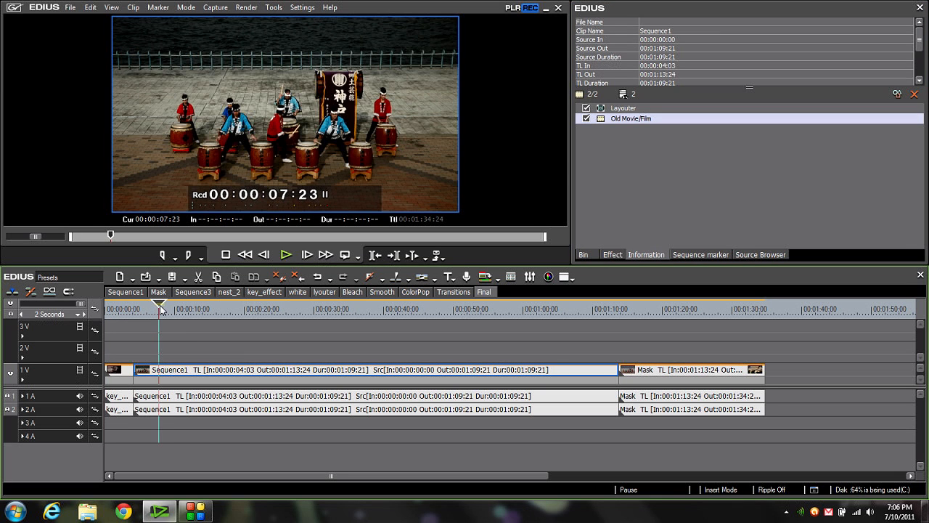
{"action": "key", "text": "ctrl+z"}
{"action": "left_click_drag", "start_coordinate": [159, 310], "coordinate": [162, 308]}
{"action": "left_click_drag", "start_coordinate": [162, 309], "coordinate": [175, 308]}
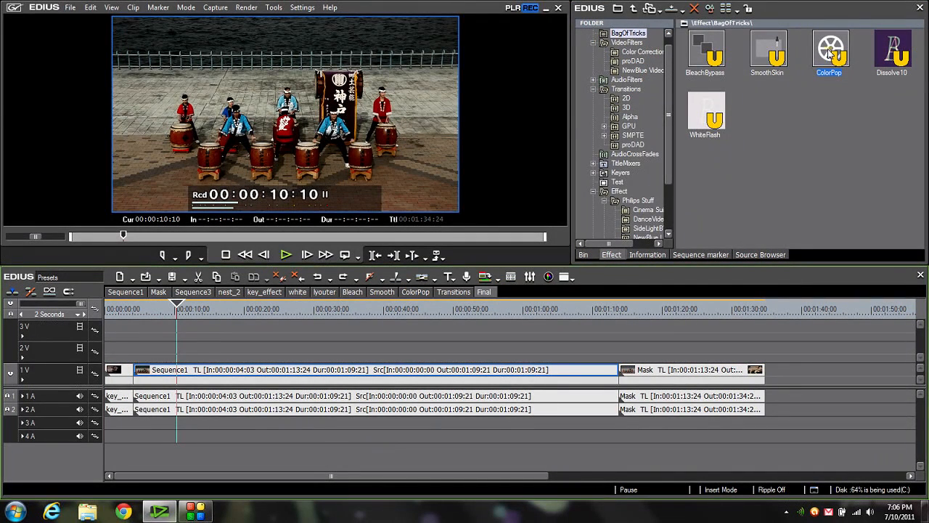
- Apply the ColorPop preset to all three selected clips on track 1V and scrub to 00:00:32:08
{"action": "left_click_drag", "start_coordinate": [832, 48], "coordinate": [480, 380]}
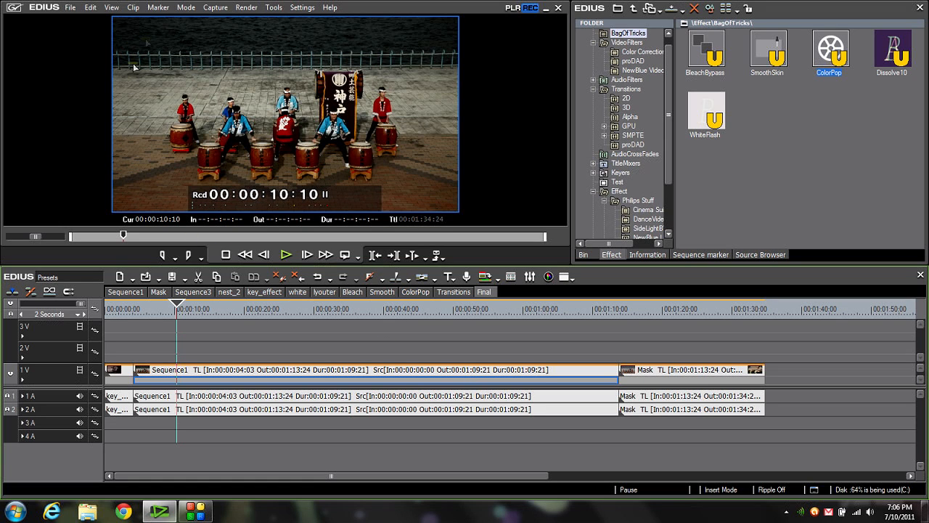
{"action": "left_click_drag", "start_coordinate": [280, 310], "coordinate": [317, 309]}
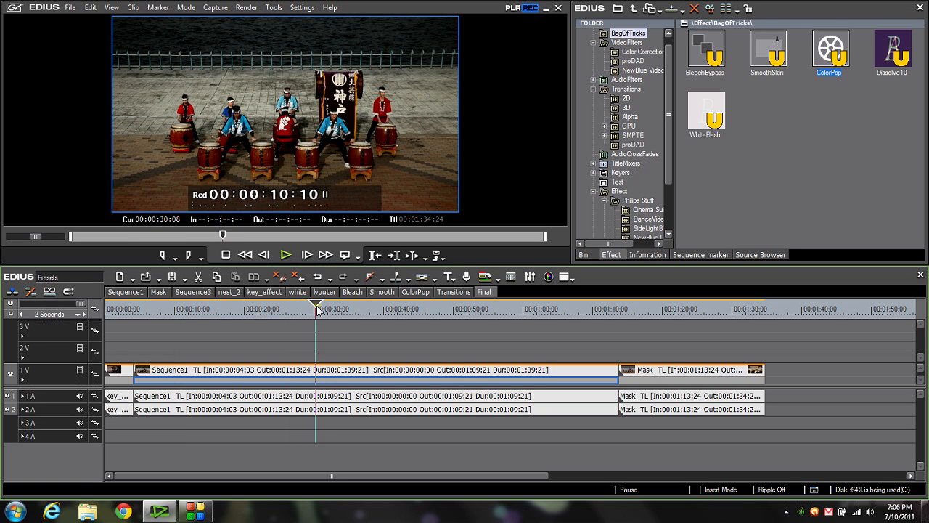
{"action": "mouse_move", "coordinate": [317, 308]}
{"action": "left_mouse_down"}
{"action": "mouse_move", "coordinate": [262, 309]}
{"action": "mouse_move", "coordinate": [330, 309]}
{"action": "left_mouse_up"}
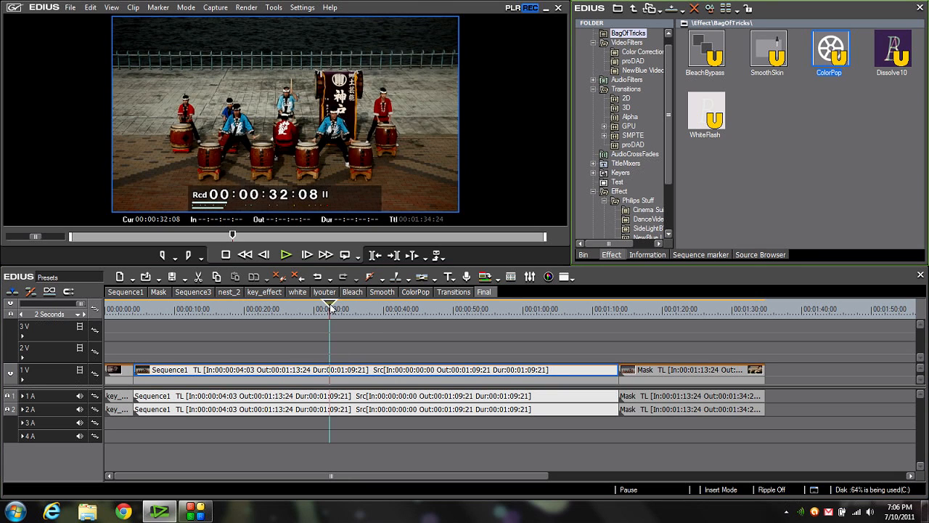
- Disable the Old Movie/Film filter on the Sequence1 clip
{"action": "left_click", "coordinate": [643, 255]}
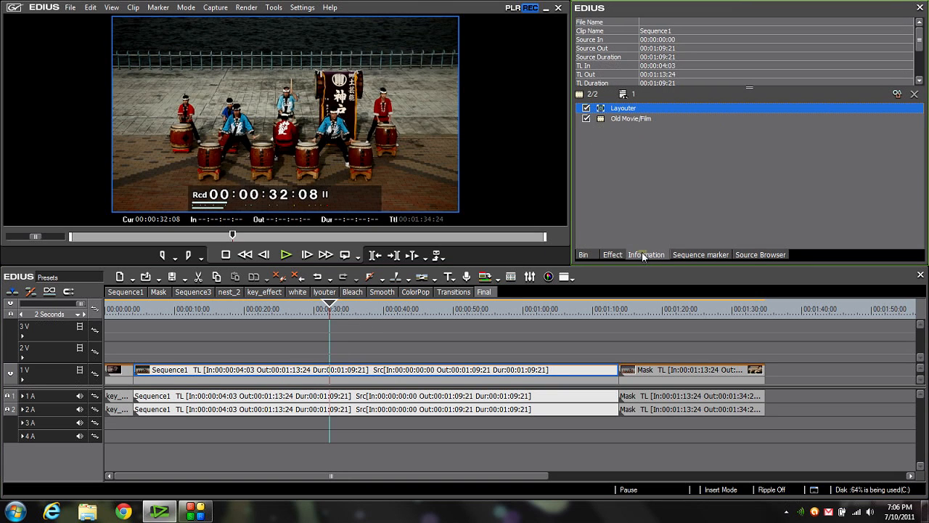
{"action": "left_click", "coordinate": [636, 120]}
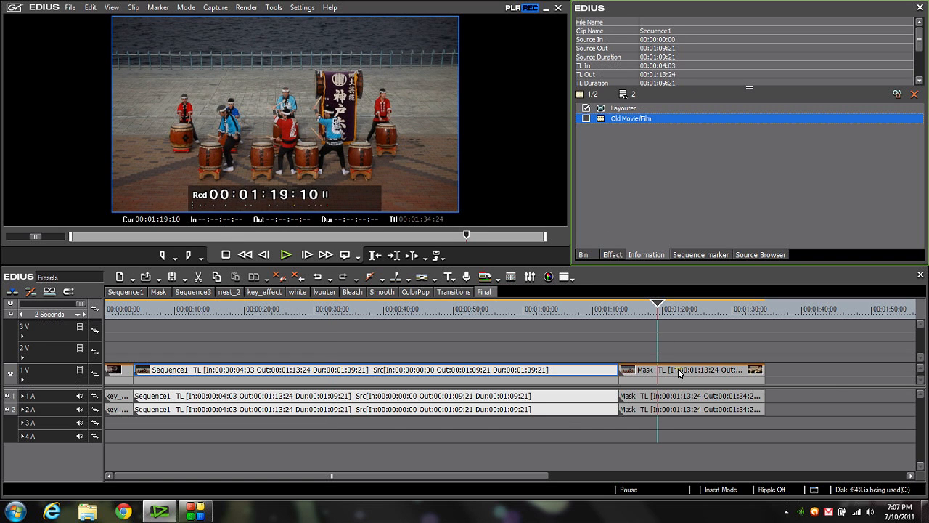
- Compare the Mask clip with and without its Old Movie/Film filter by switching the filter off and on
{"action": "left_click", "coordinate": [679, 371]}
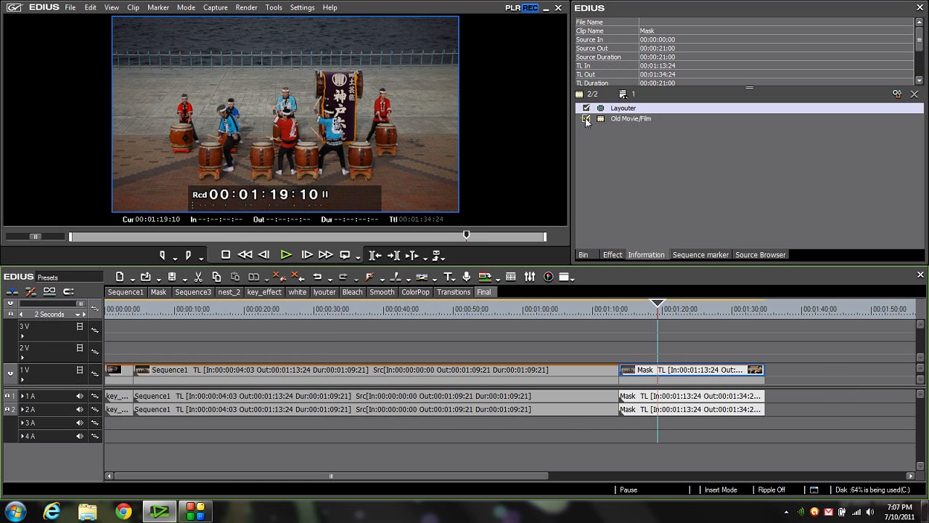
{"action": "left_click", "coordinate": [586, 119]}
{"action": "left_click", "coordinate": [586, 119]}
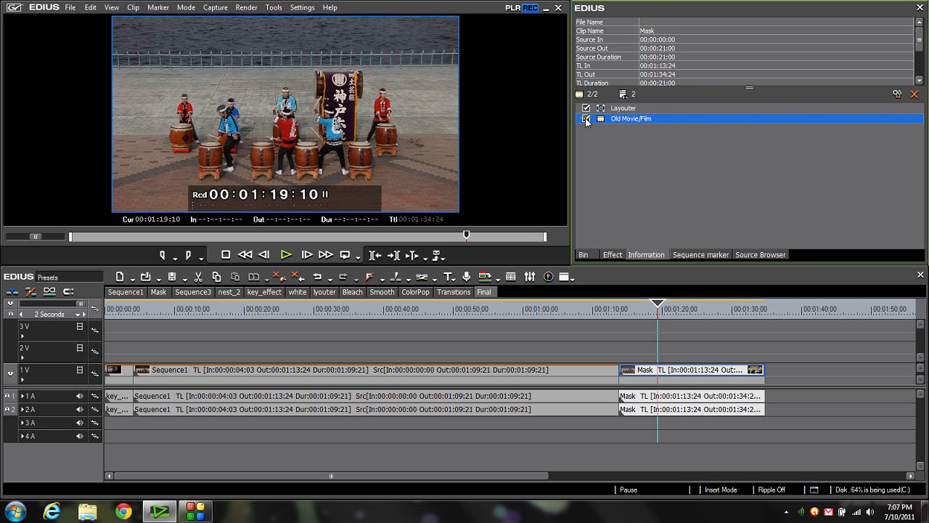